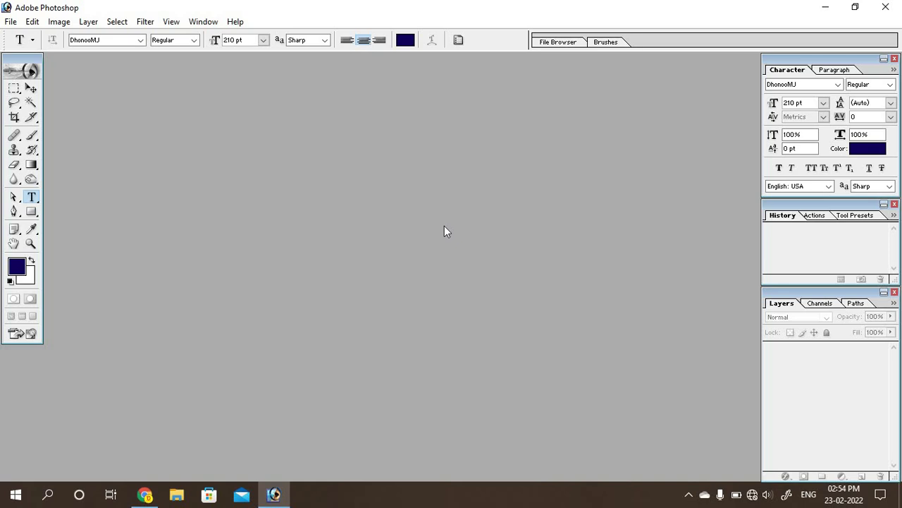
Create a 60 × 36 inch, 72 ppi RGB Color document with white contents
left_click(11, 24)
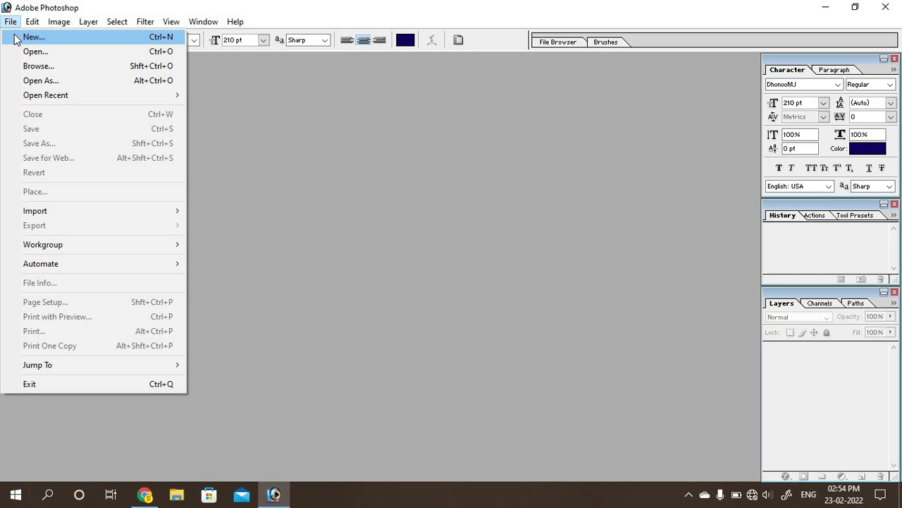
left_click(17, 40)
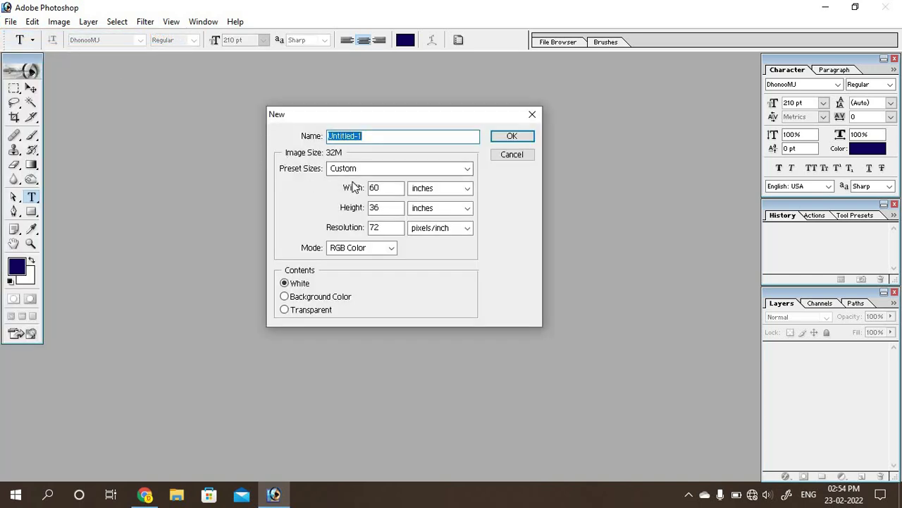
left_click(384, 188)
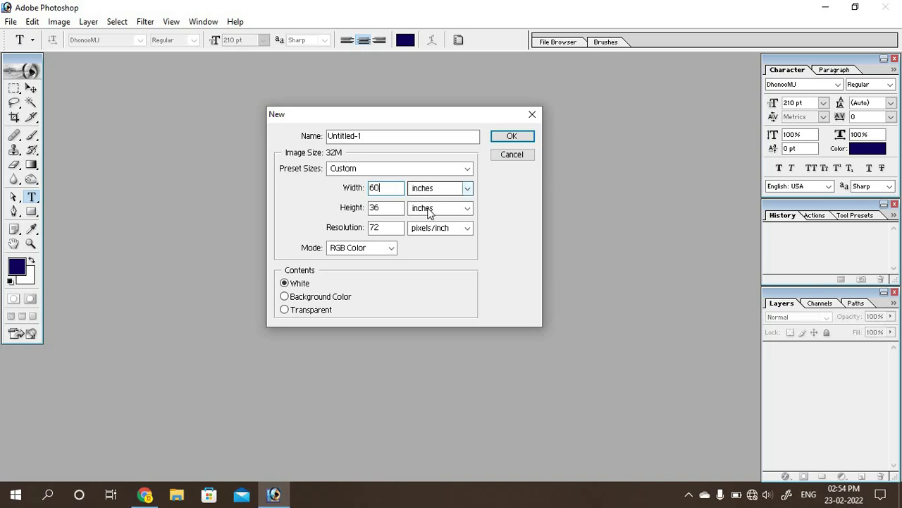
left_click(391, 208)
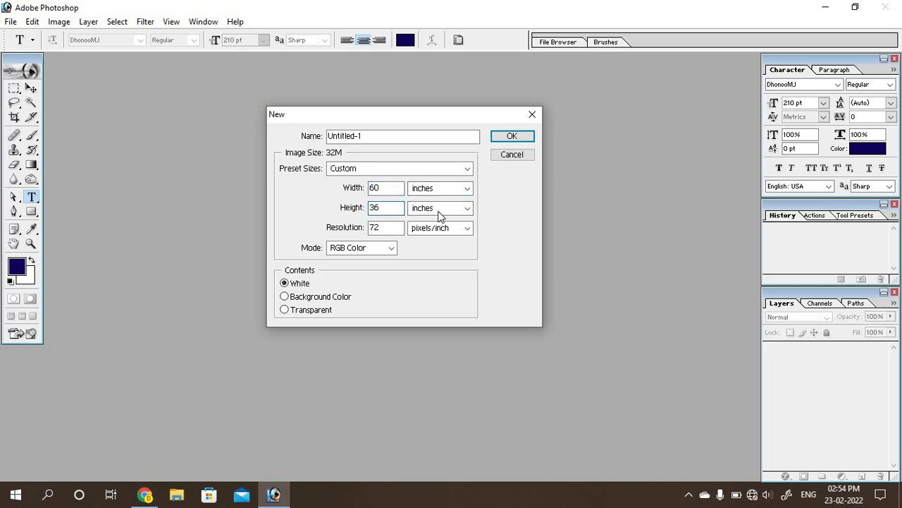
left_click(387, 227)
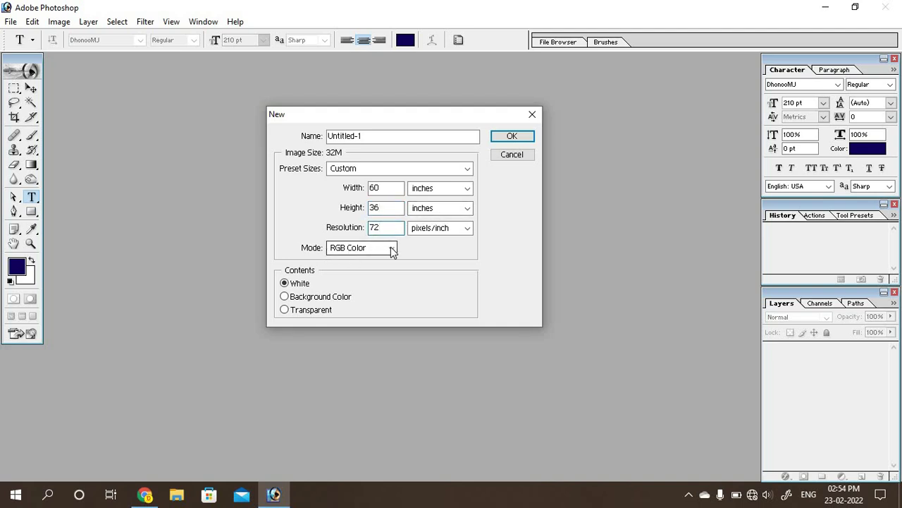
left_click(391, 247)
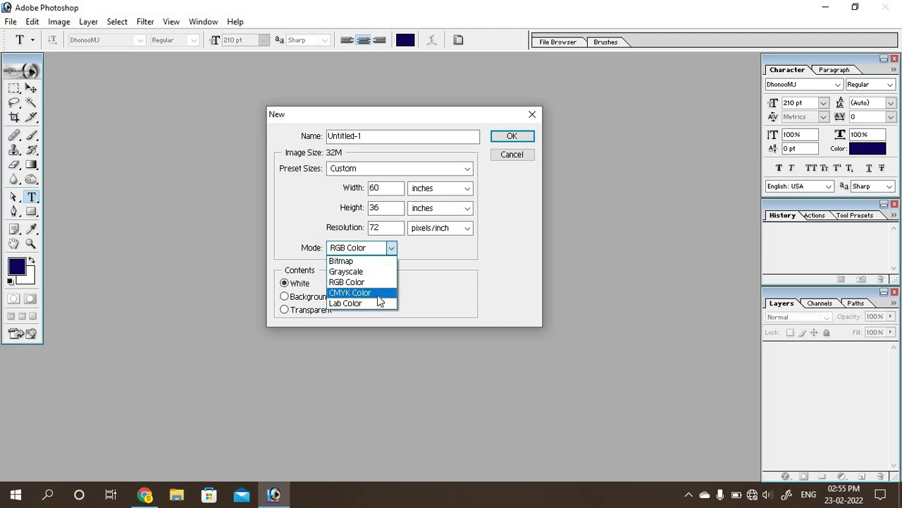
left_click(336, 282)
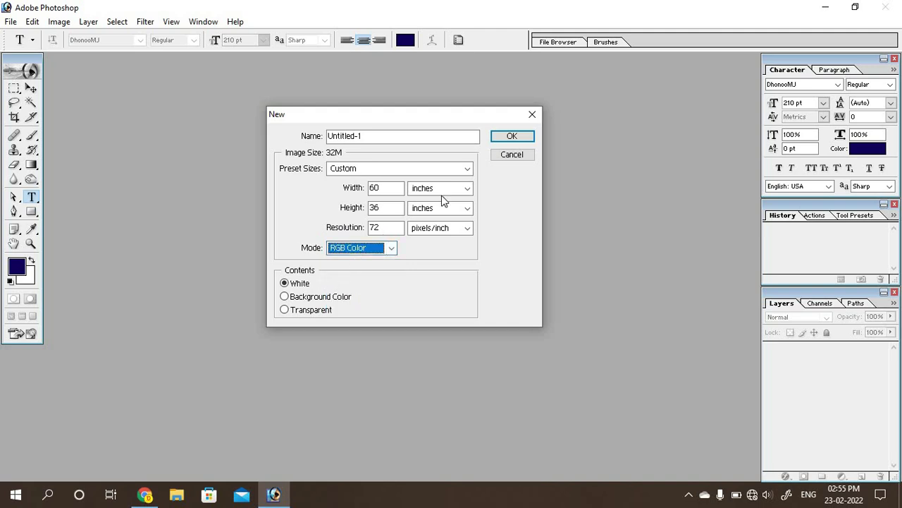
left_click(514, 137)
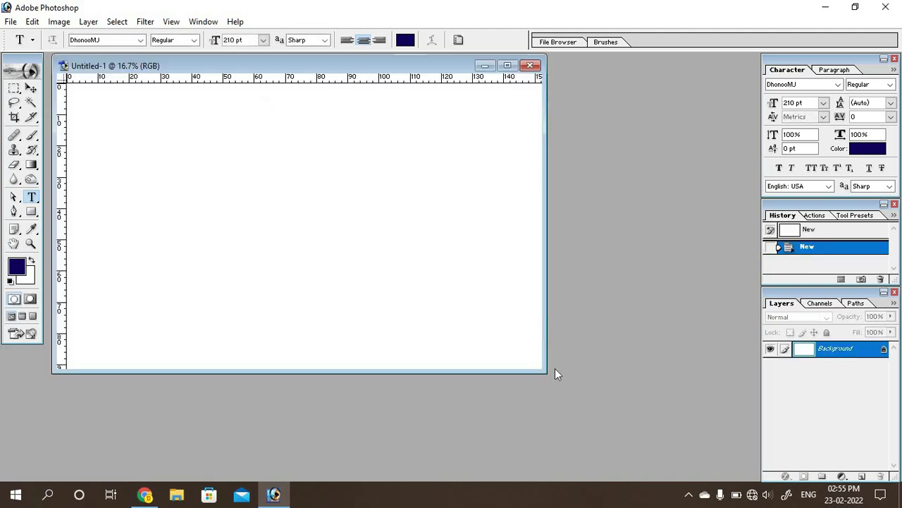
Start a text layer and type the first Bengali line about the municipal election in ward 7
left_click_drag(546, 372, 684, 425)
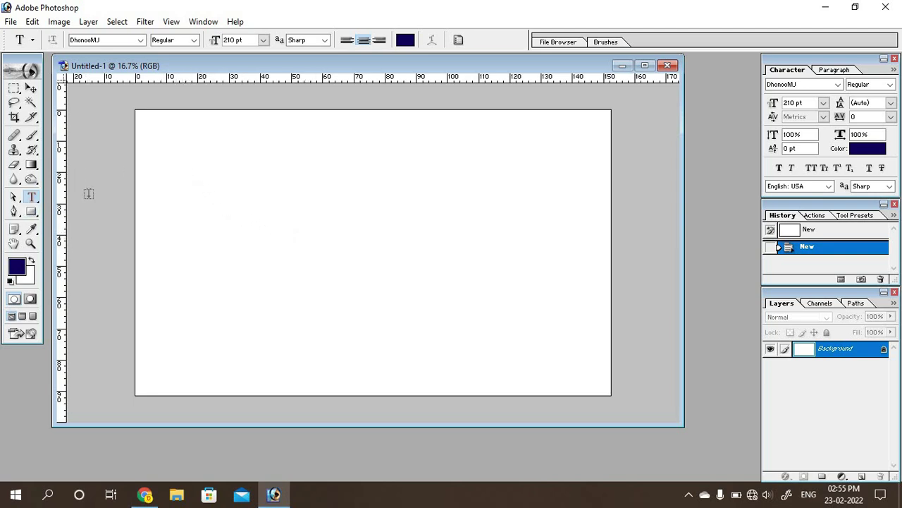
left_click(198, 177)
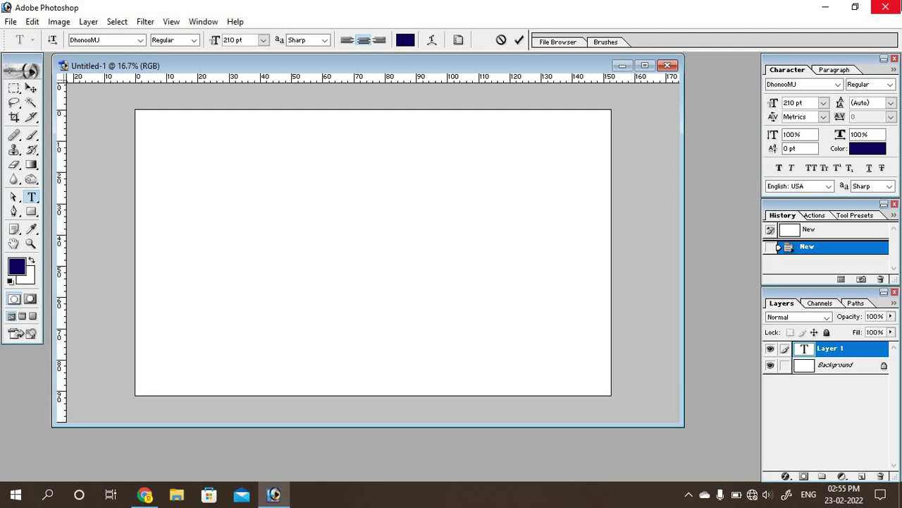
type("a")
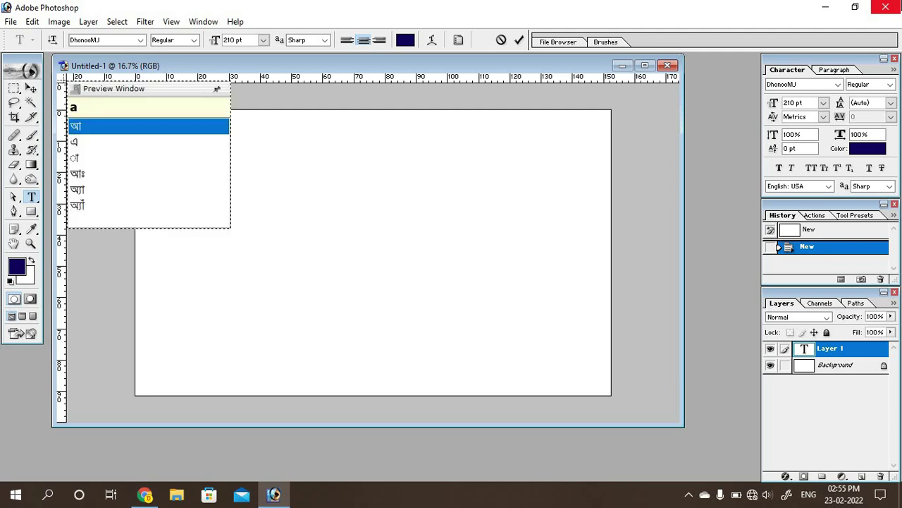
type("snn")
key("space")
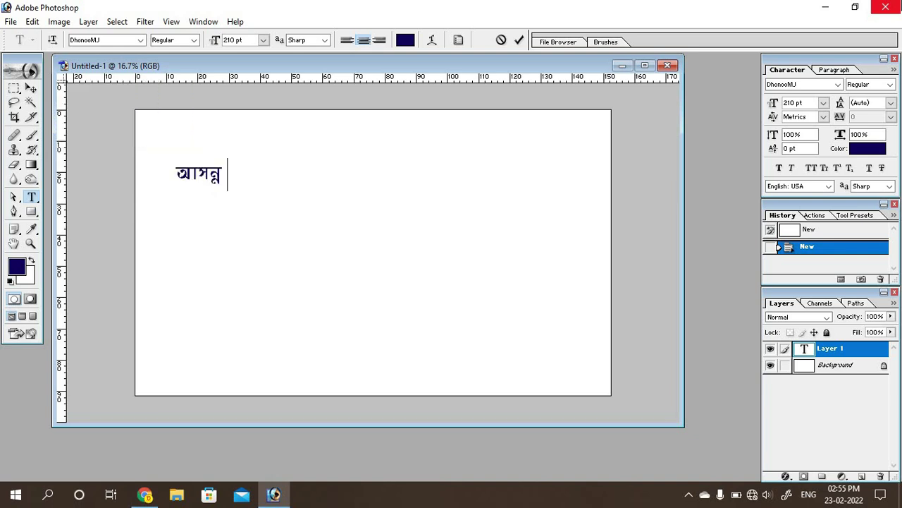
type("po")
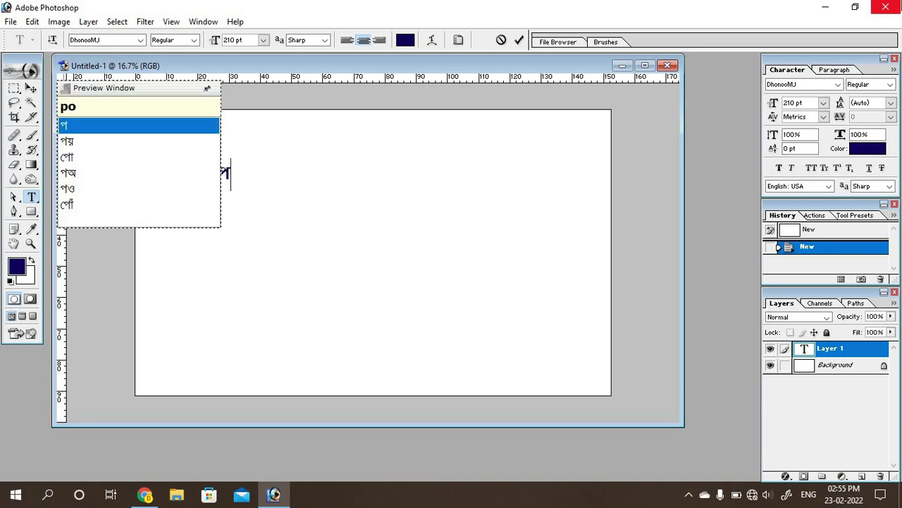
type("ur")
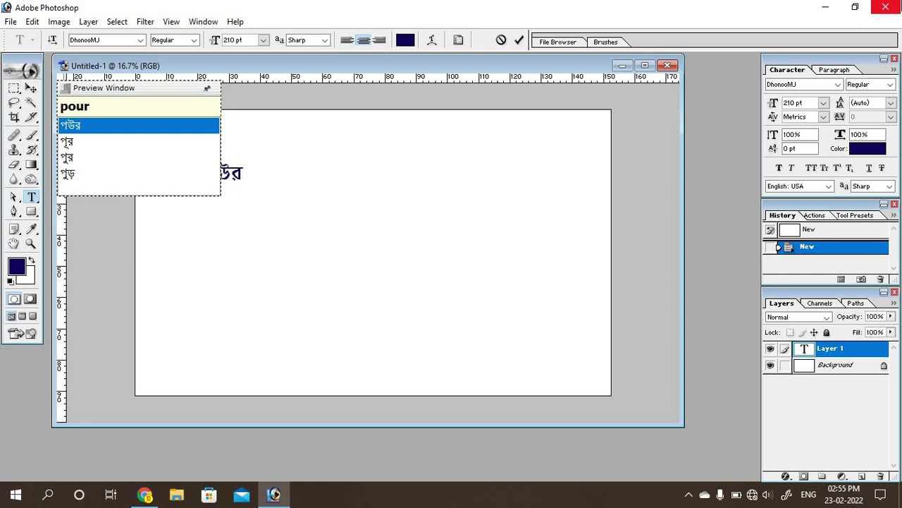
type("sbha")
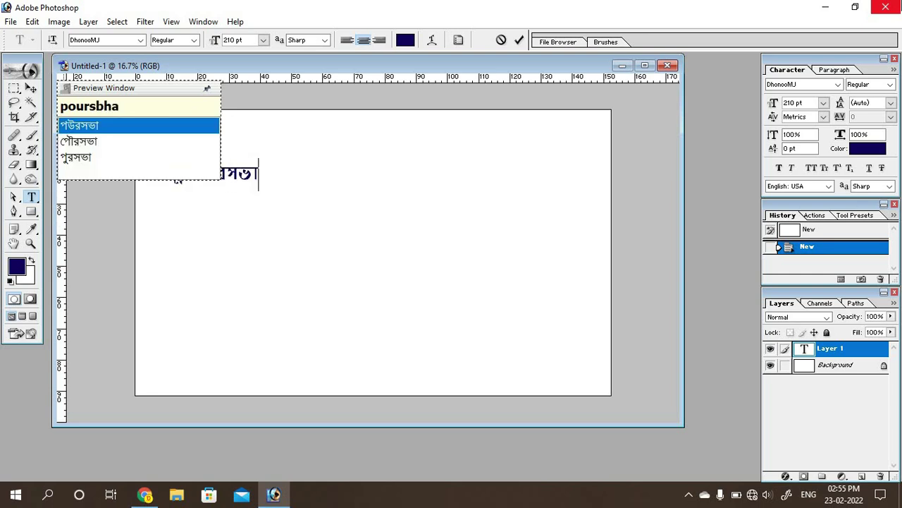
key("Down")
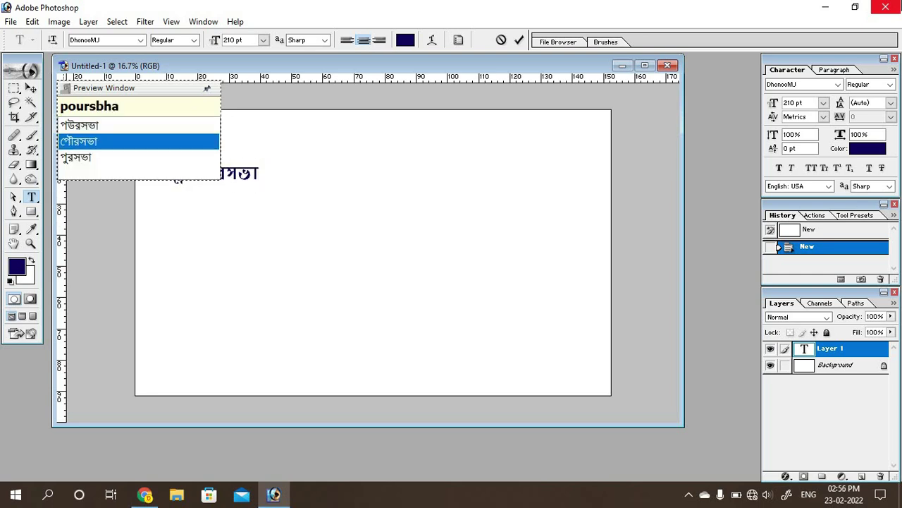
key("space")
type("nirbacne")
key("Down")
key("space")
type("7")
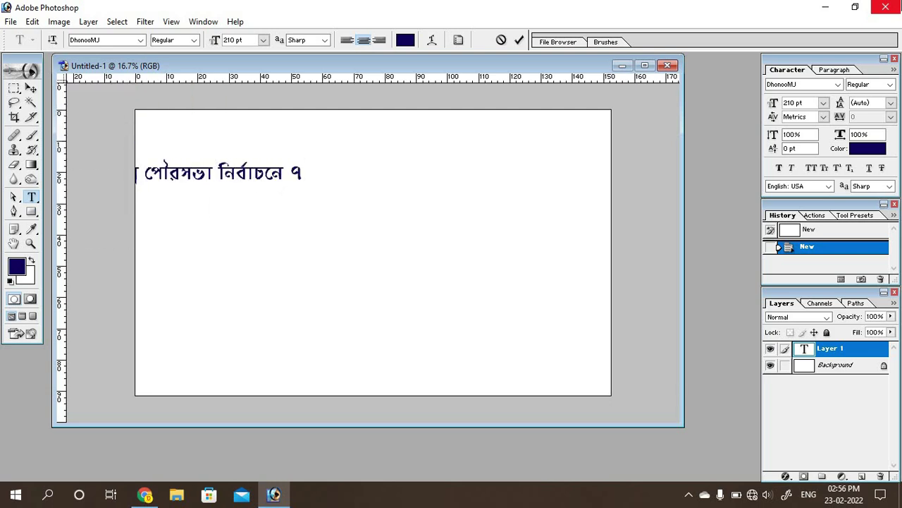
type(" nong wyarr")
key("Escape")
type("warrDe")
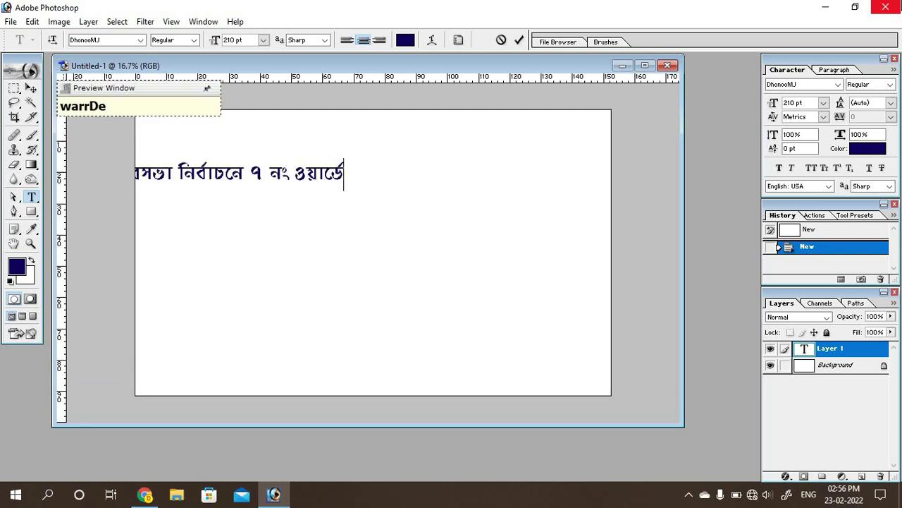
key("space")
Add the second Bengali line naming the Trinamool Congress nominated candidate
key("Return")
type("tin")
key("BackSpace")
key("BackSpace")
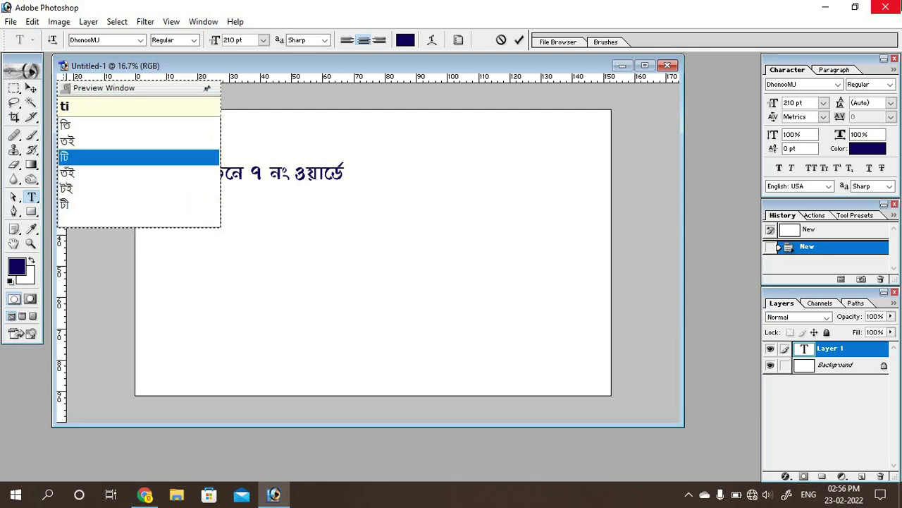
type("rinmul")
key("space")
type("kngres mnO")
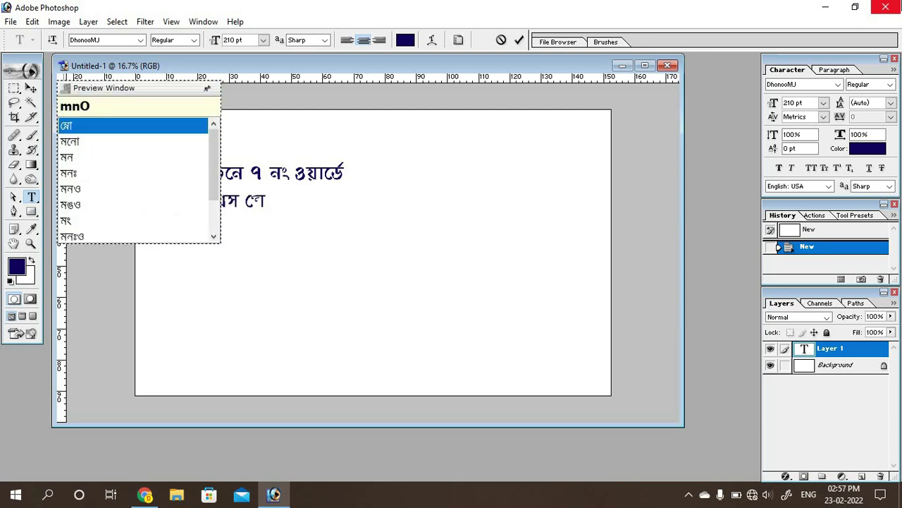
type("nIt prarrthD")
key("BackSpace")
type("I")
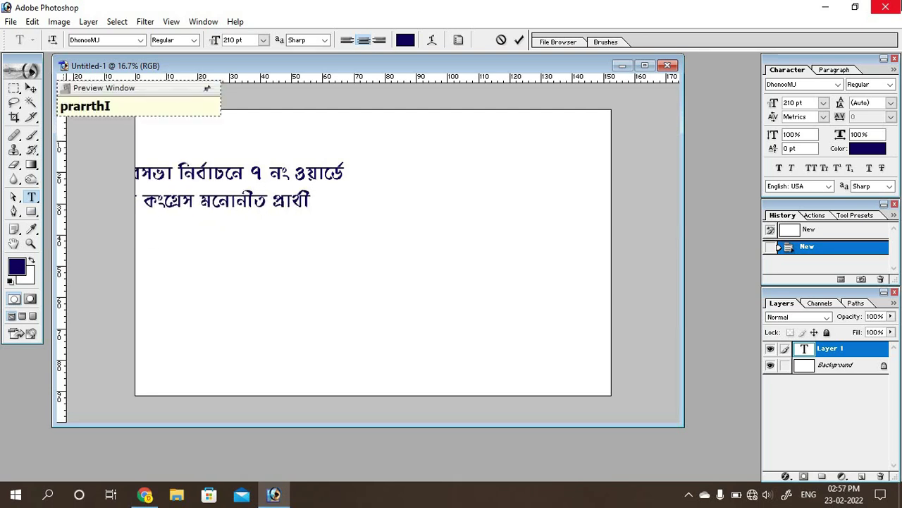
key("space")
Add the candidate's name, the voting appeal and the ward 07 Trinamool committee line, then centre the text
key("Return")
type("susmita ghOSh gupta ke")
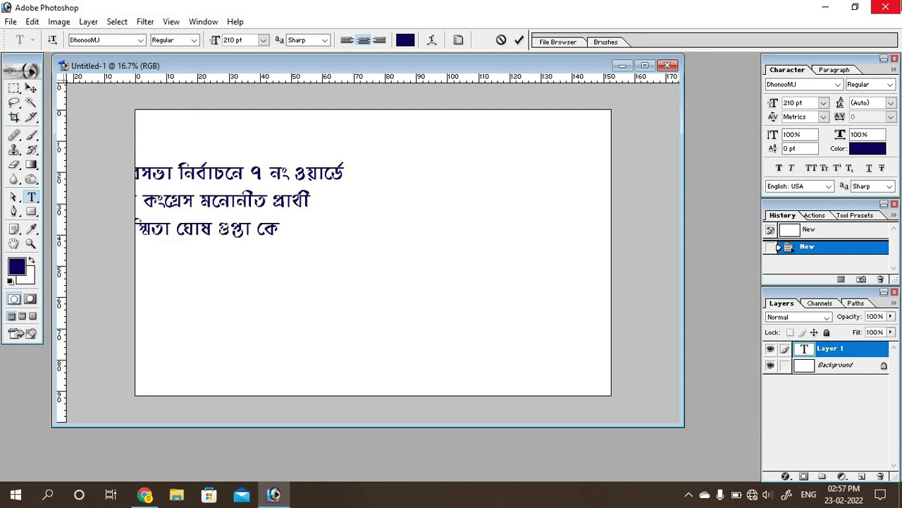
key("Return")
type("bhoT diye bipul bhoTe ")
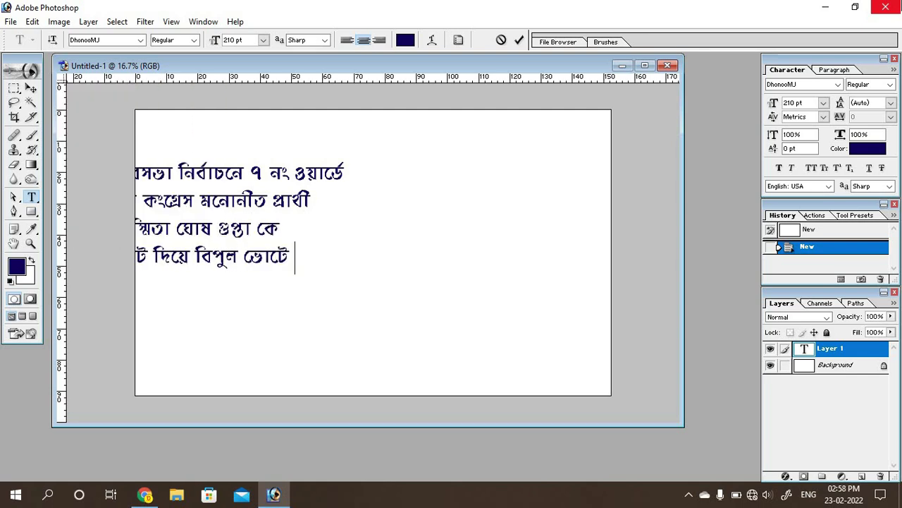
type("joyI korun.")
key("Return")
type("07 nong wa")
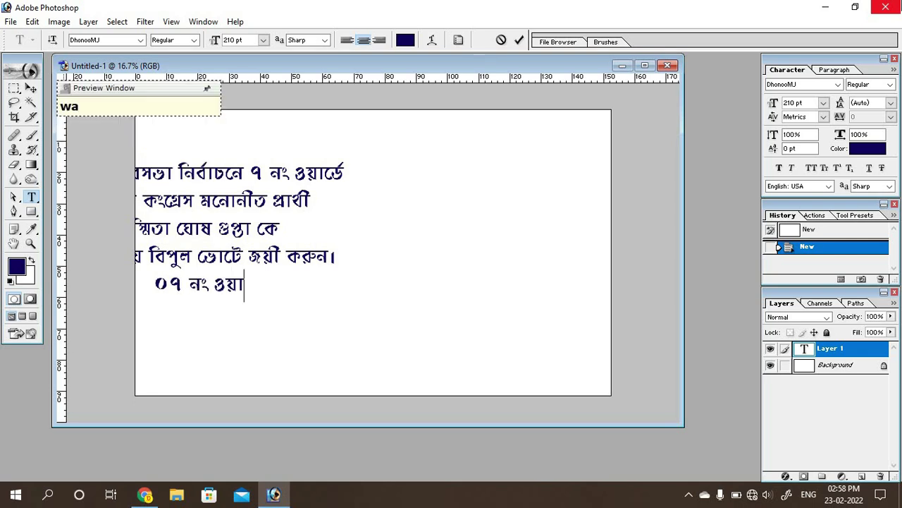
type("rrDe")
key("BackSpace")
type("trinomUl kn")
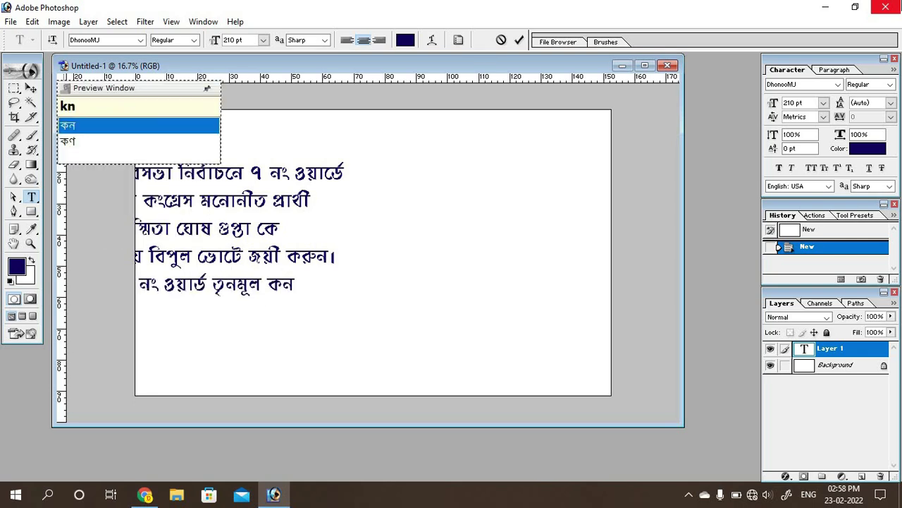
type("gres kmiTi")
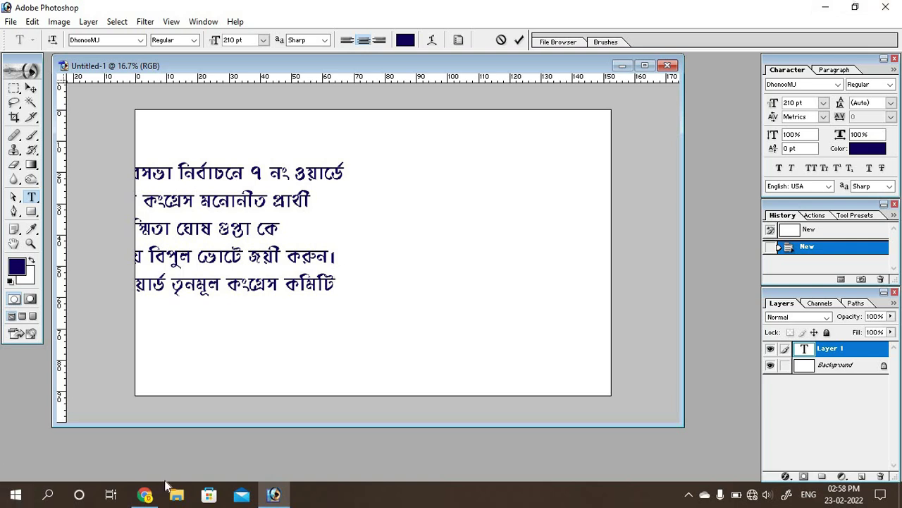
mouse_move(270, 341)
left_mouse_down()
mouse_move(427, 371)
mouse_move(409, 402)
left_mouse_up()
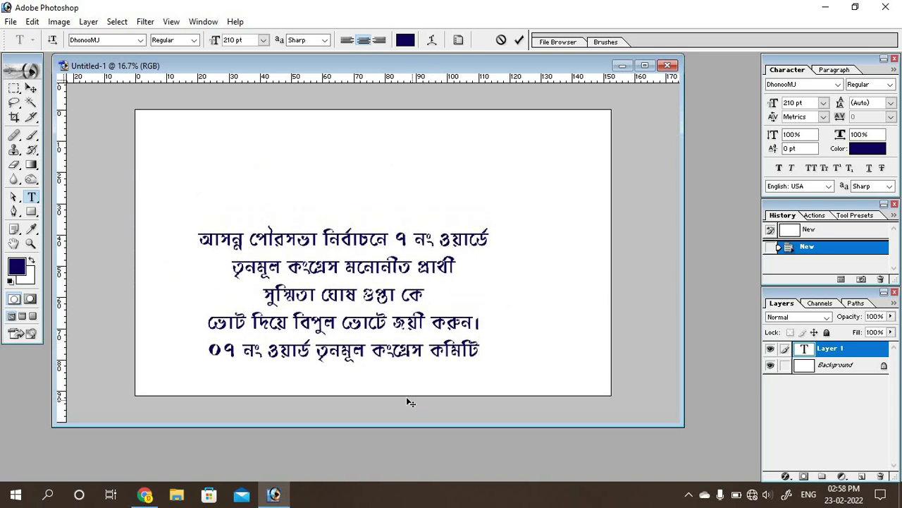
Nudge the text block lower and open the Indian flag wallpaper image
left_click(27, 86)
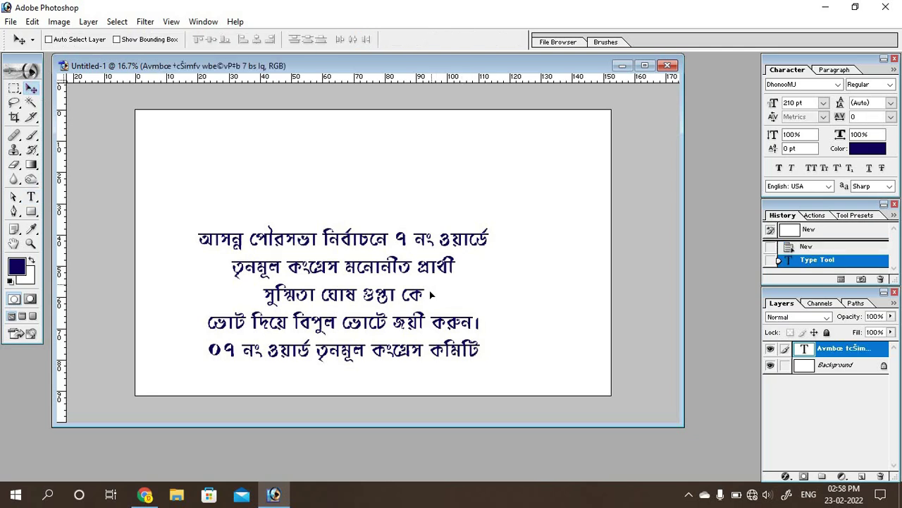
left_click_drag(431, 295, 430, 311)
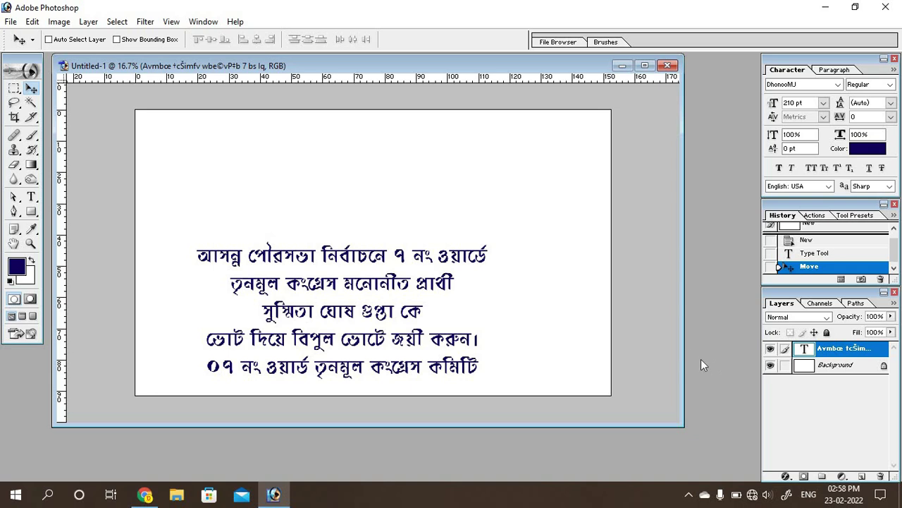
double_click(26, 412)
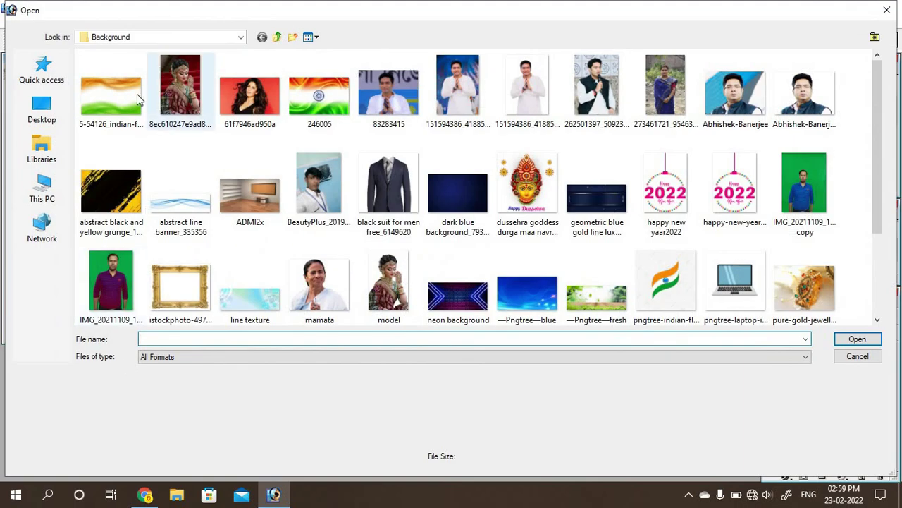
left_click(139, 99)
left_click(858, 340)
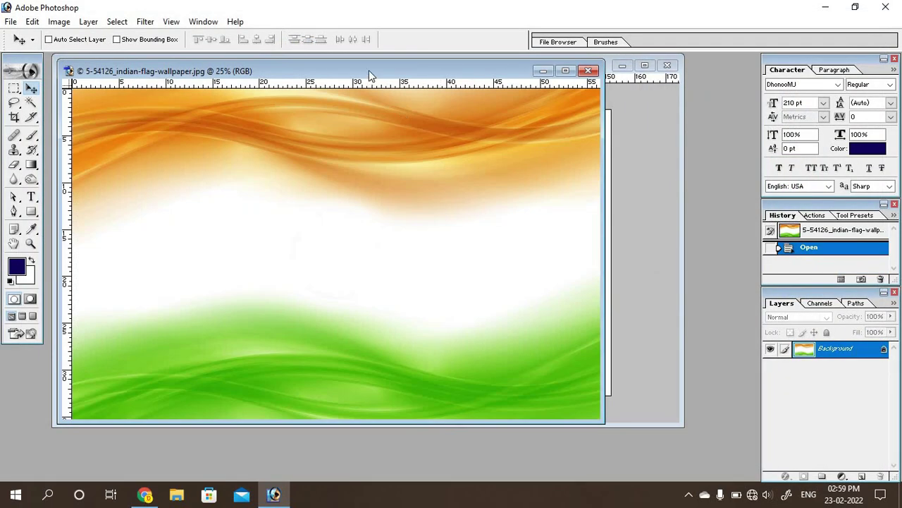
left_click_drag(369, 70, 318, 113)
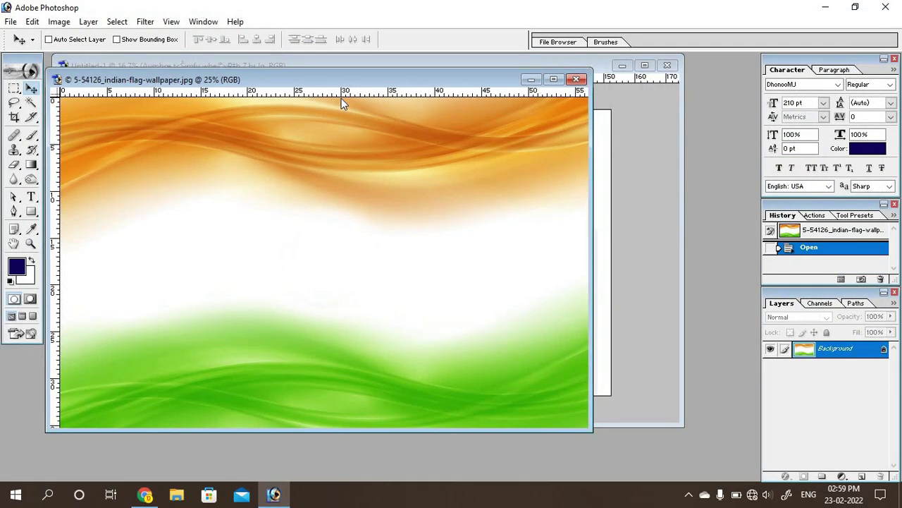
Copy the flag wallpaper into the poster beneath the text and stretch it to fill the canvas
left_click_drag(495, 242, 585, 255)
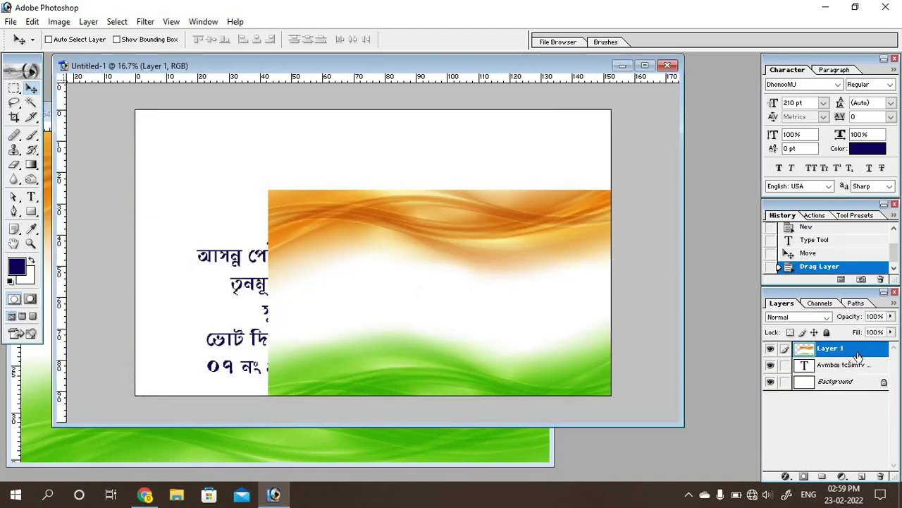
left_click_drag(849, 352, 850, 378)
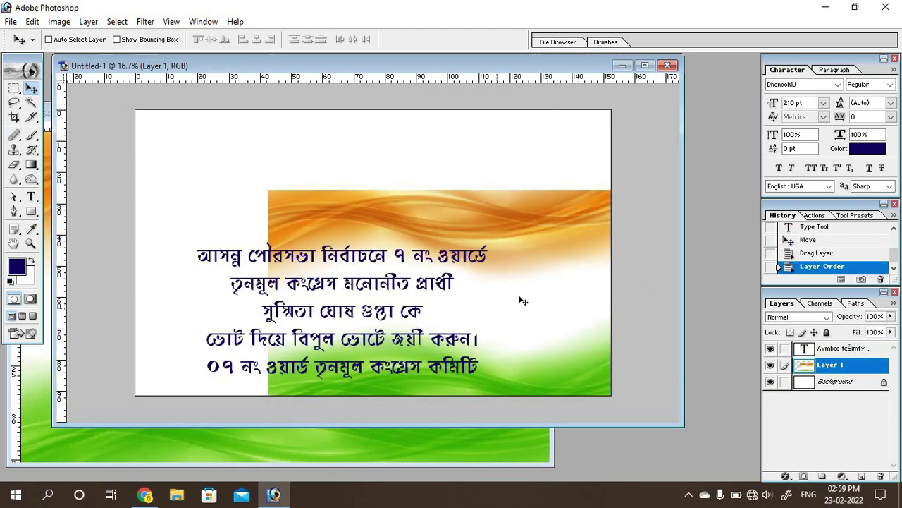
left_click_drag(503, 265, 395, 222)
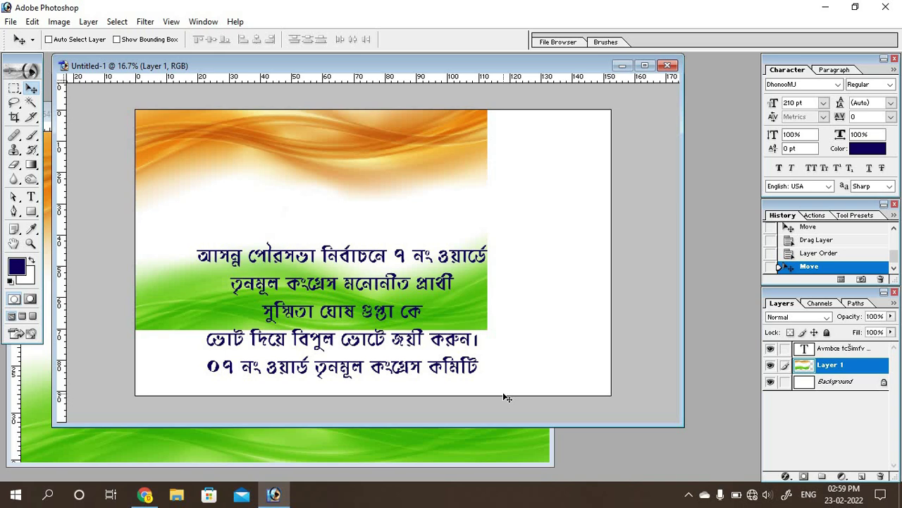
key("ctrl+t")
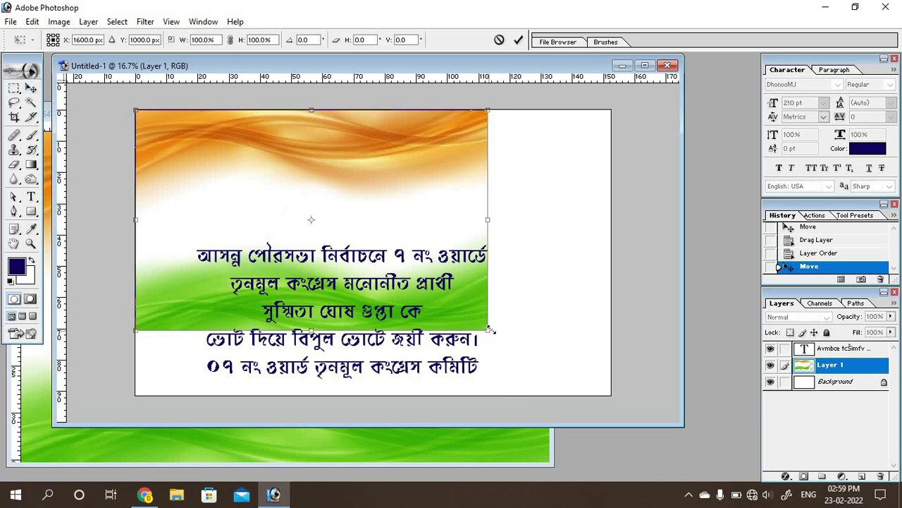
left_click_drag(490, 329, 612, 394)
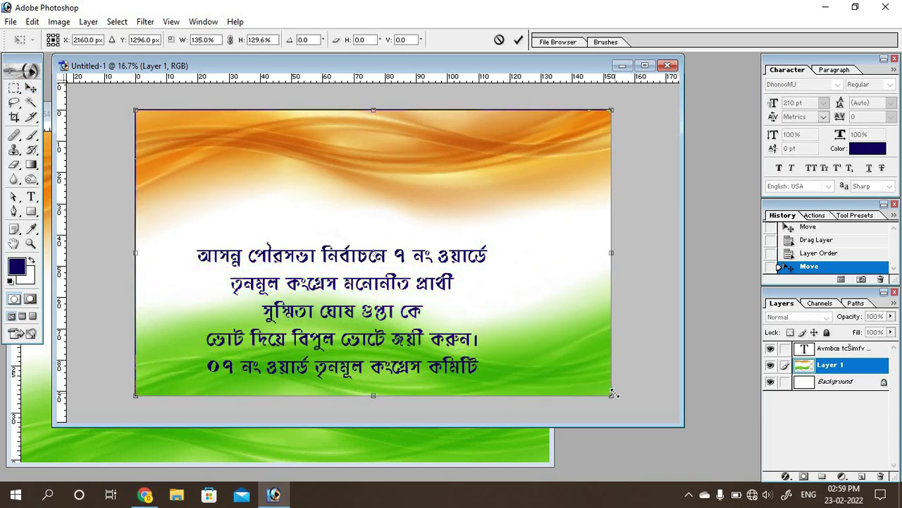
key("Return")
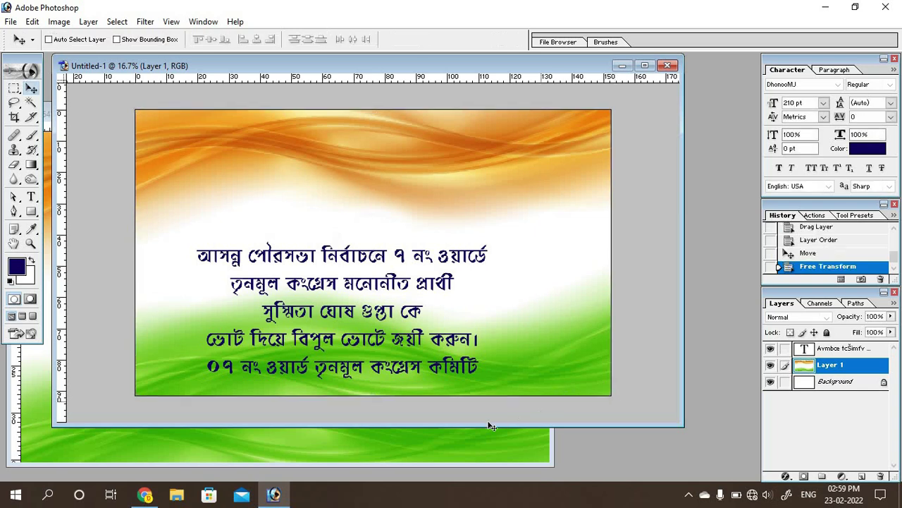
Close the wallpaper document and open all six images from the PNG Photo folder
left_click(457, 447)
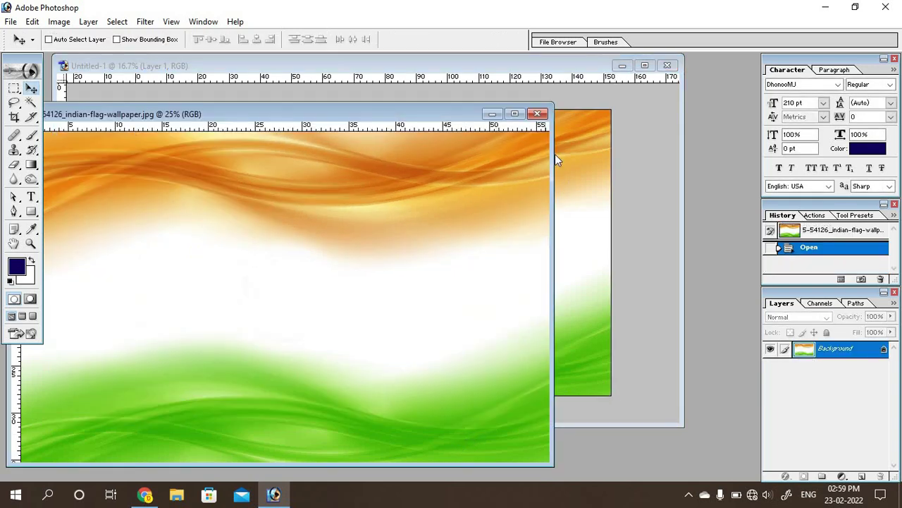
left_click(606, 174)
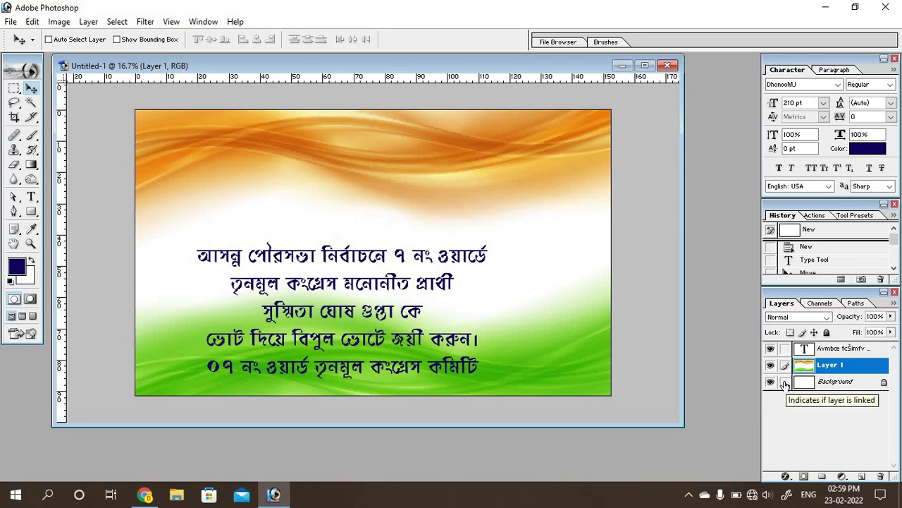
double_click(711, 255)
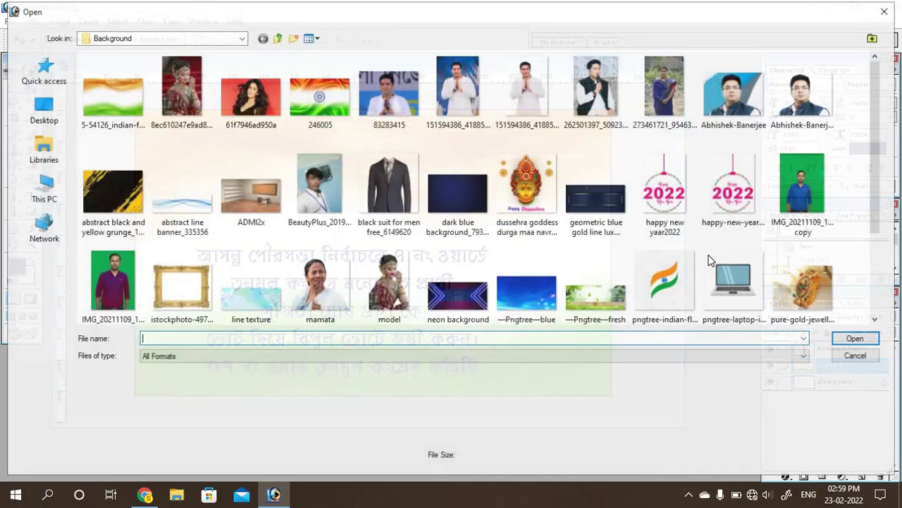
left_click(277, 37)
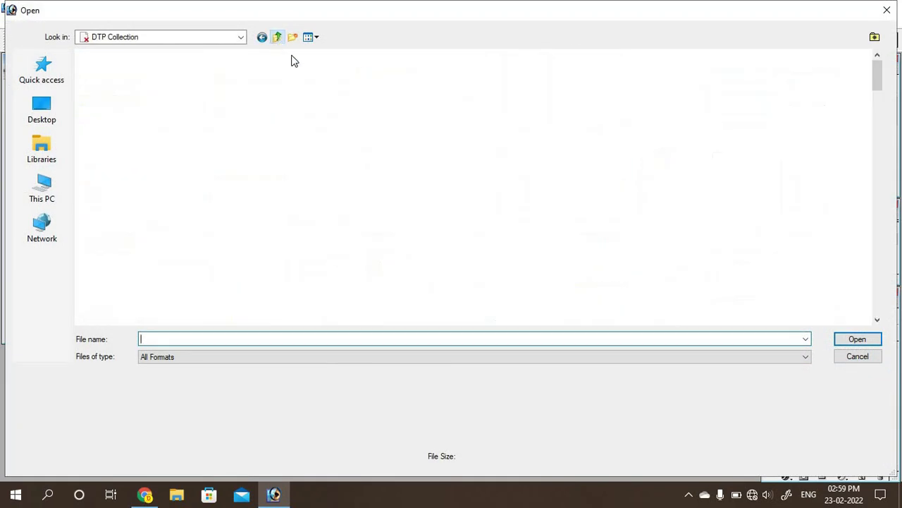
double_click(453, 95)
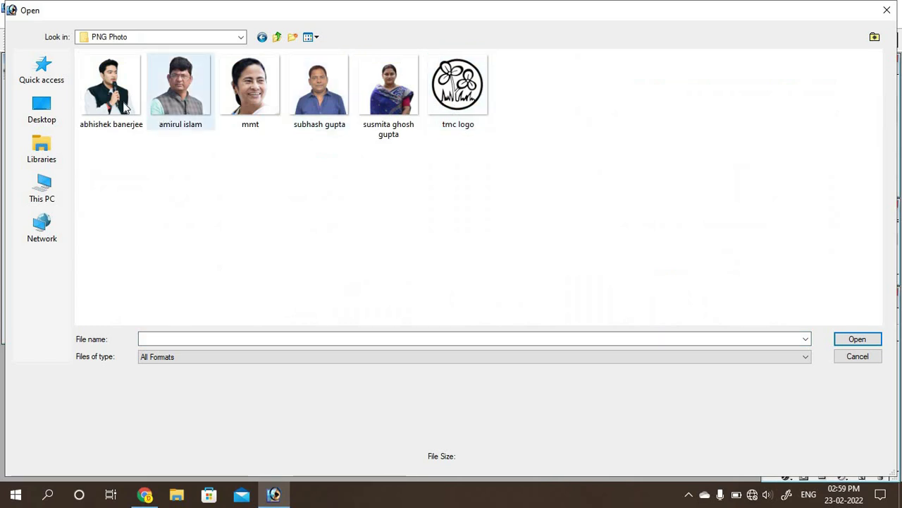
left_click_drag(547, 93, 97, 79)
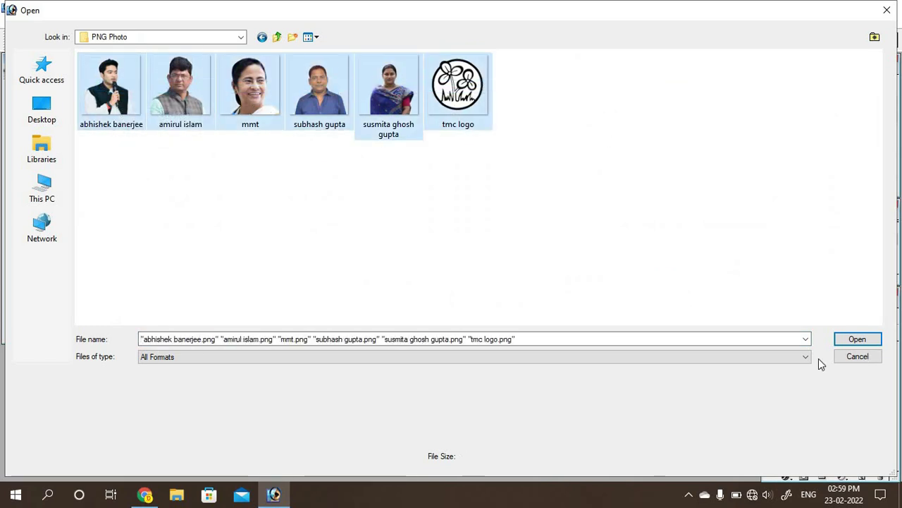
left_click(858, 339)
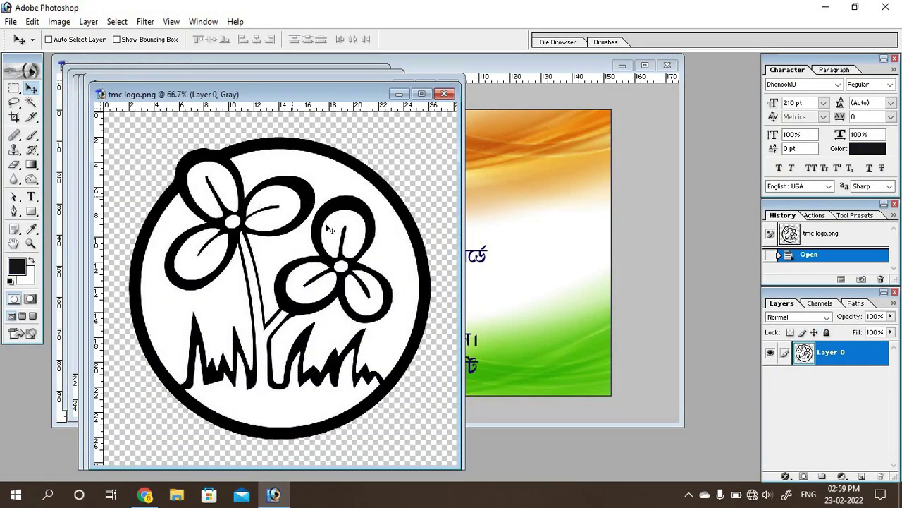
Copy the party logo, candidate photo and blue-shirted man's portrait into the poster, closing the latter
left_click_drag(305, 265, 514, 257)
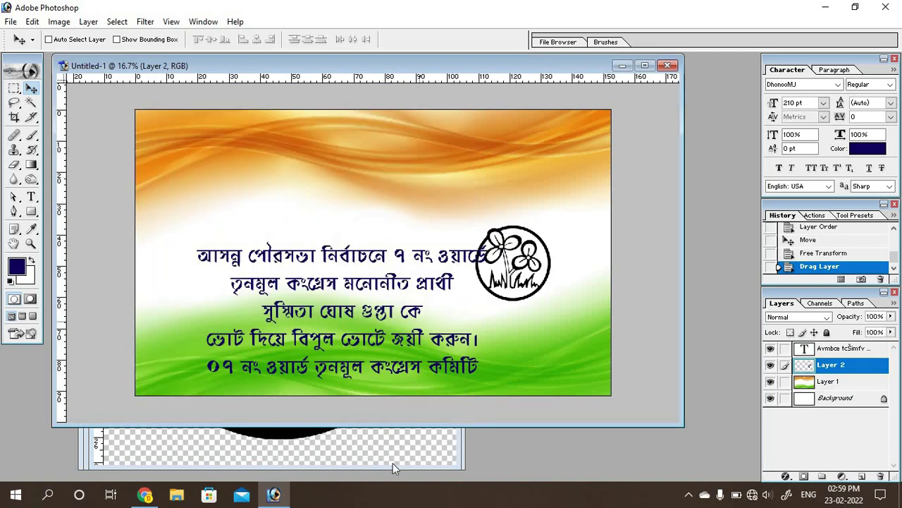
key("ctrl+Tab")
key("ctrl+Tab")
key("ctrl+Tab")
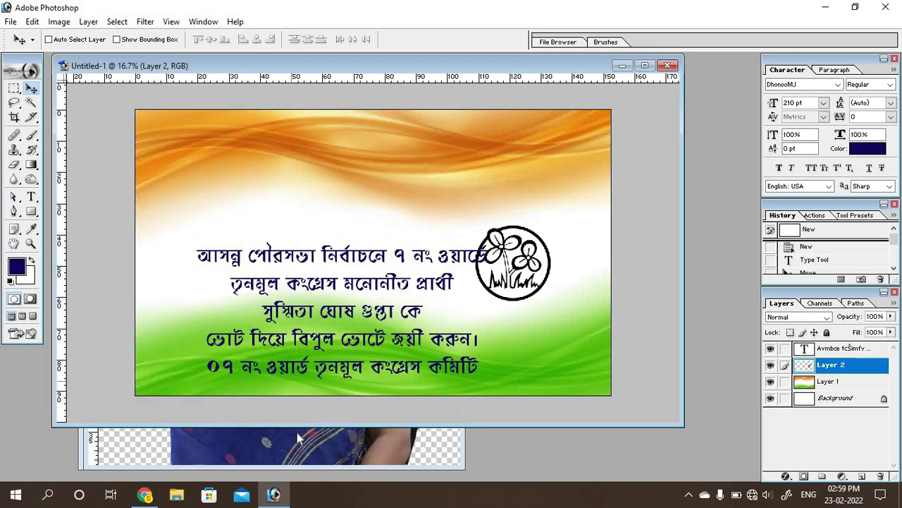
key("ctrl+Tab")
left_click_drag(306, 292, 559, 286)
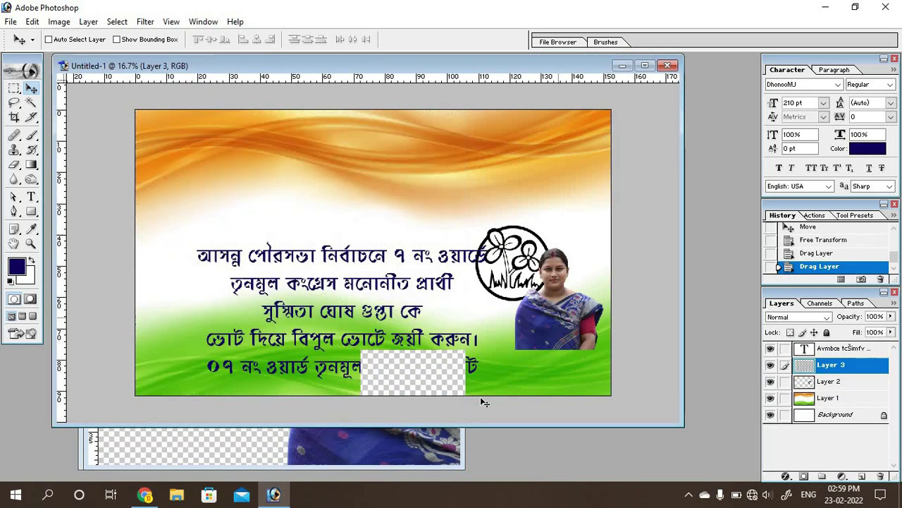
key("ctrl+Tab")
key("ctrl+Tab")
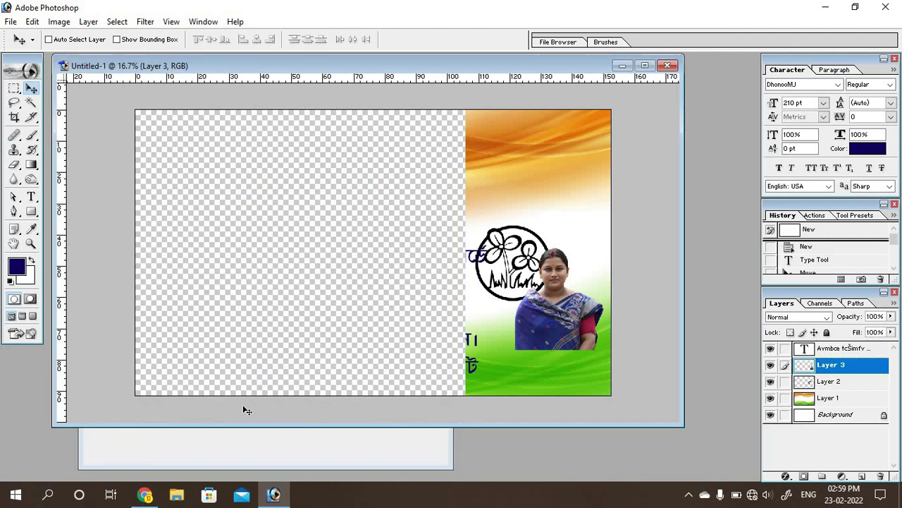
key("ctrl+Tab")
left_click(230, 450)
left_click_drag(368, 286, 569, 203)
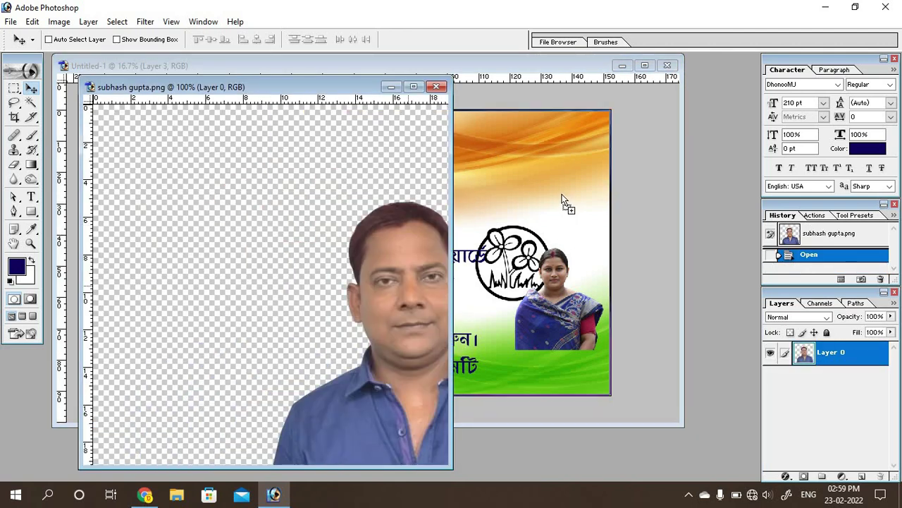
left_click(378, 444)
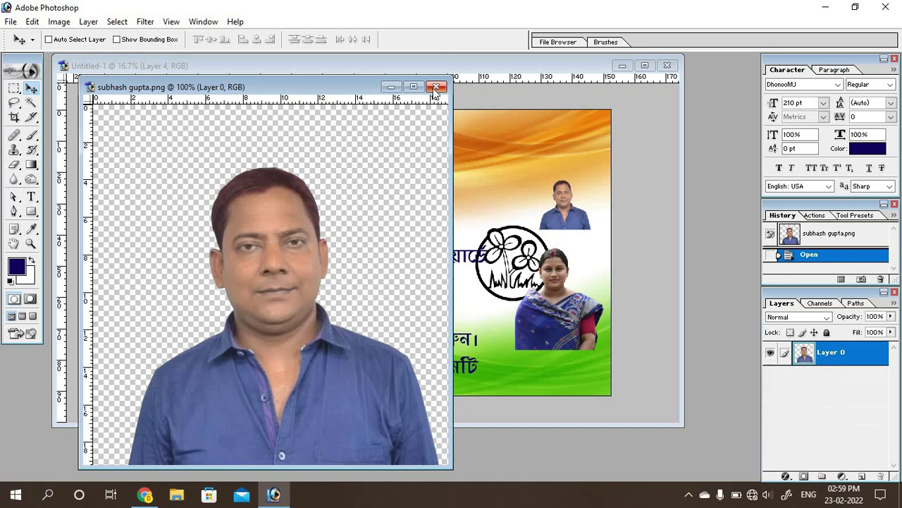
Copy the smiling woman, bespectacled man and microphone portraits into the poster, closing each source
key("ctrl+Tab")
mouse_move(265, 63)
left_mouse_down()
mouse_move(363, 140)
mouse_move(347, 123)
left_mouse_up()
left_click(117, 142)
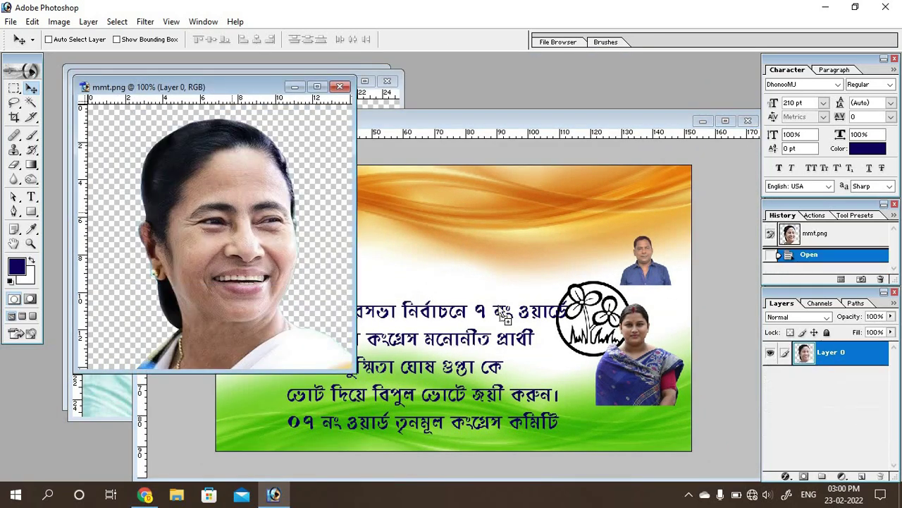
left_click_drag(437, 253, 441, 254)
left_click(340, 87)
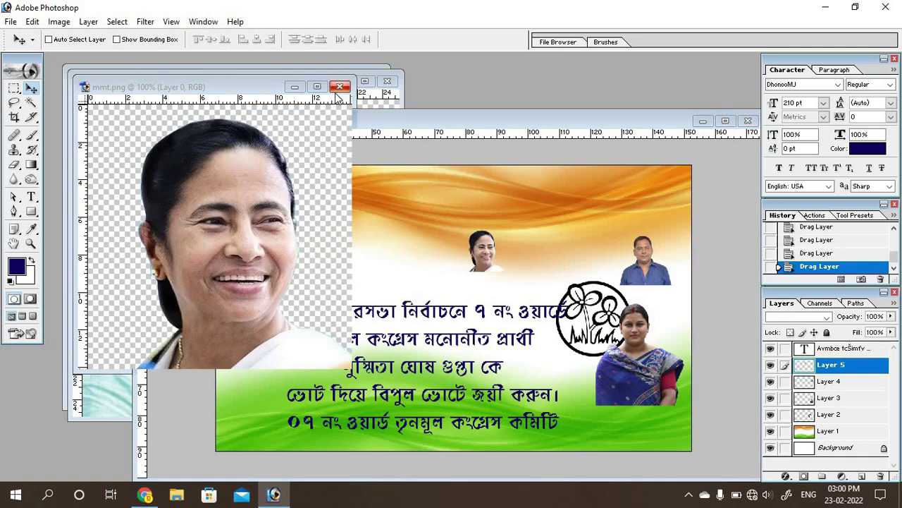
left_click(95, 243)
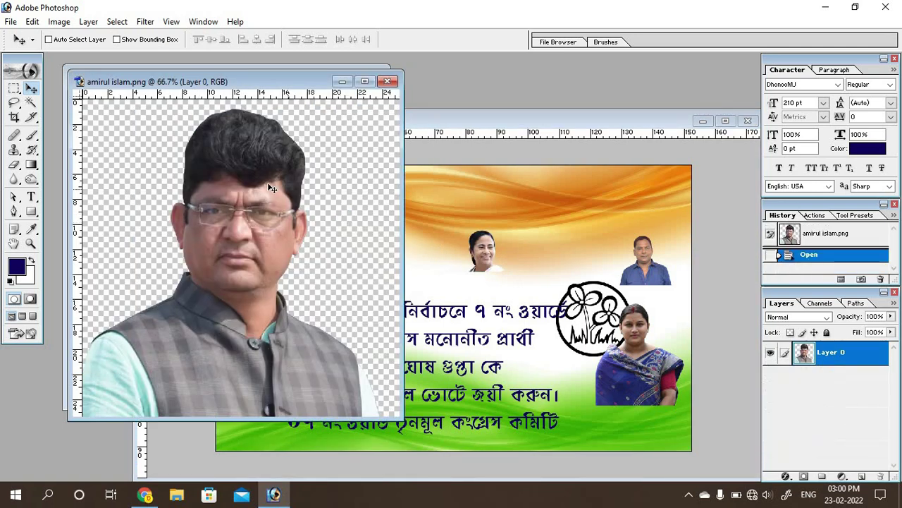
left_click_drag(342, 209, 453, 277)
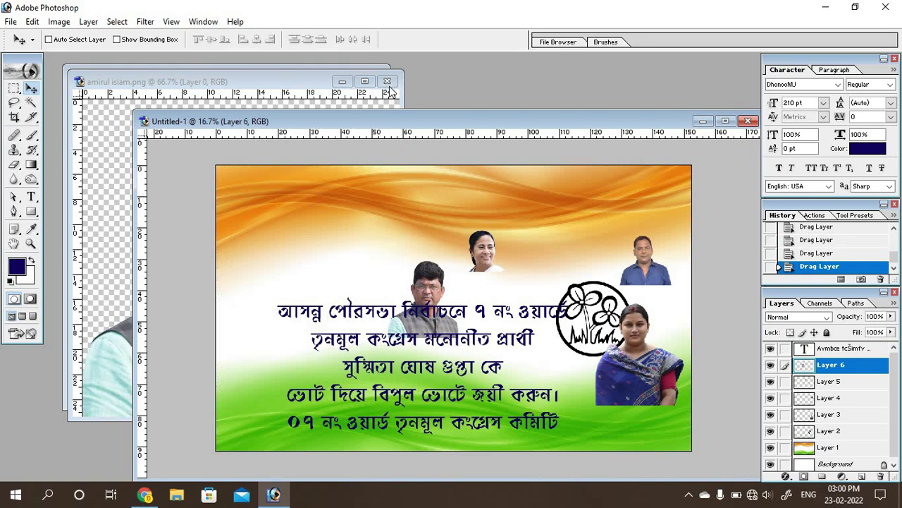
left_click(386, 81)
left_click(125, 179)
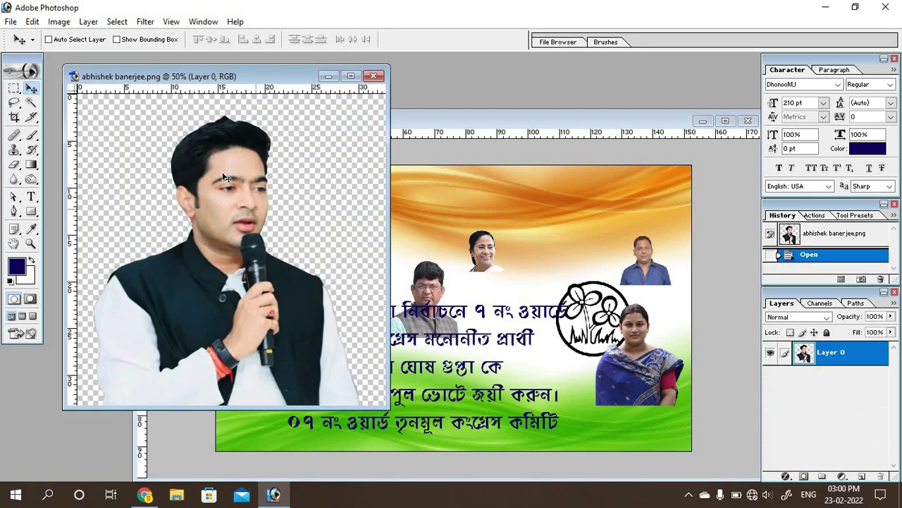
left_click_drag(126, 179, 557, 227)
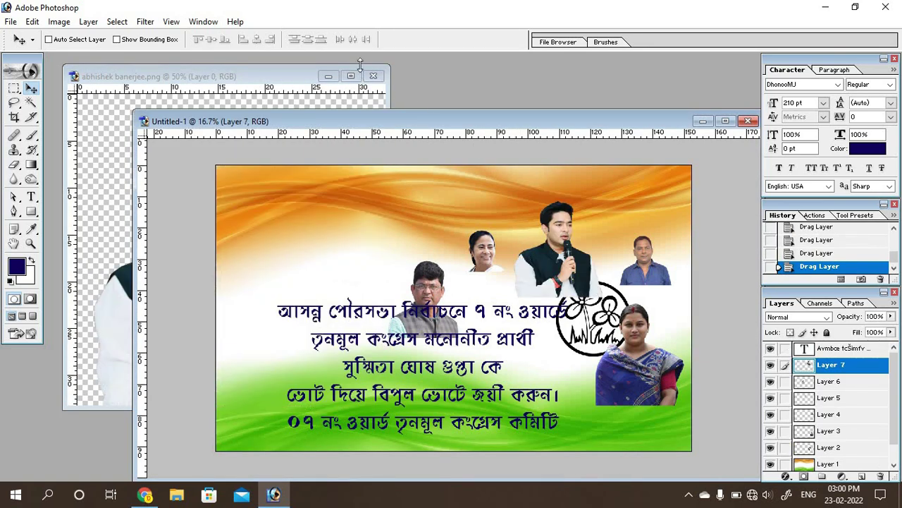
left_click(374, 75)
left_click_drag(481, 121, 415, 58)
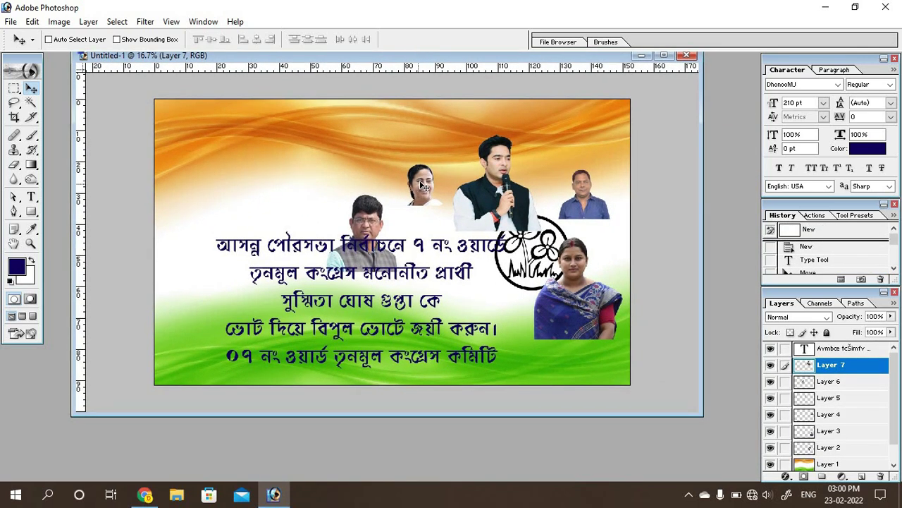
Move the smiling woman's photo to the top-left corner and enlarge it
right_click(423, 186)
left_click(443, 189)
left_click_drag(430, 187, 180, 129)
key("ctrl+t")
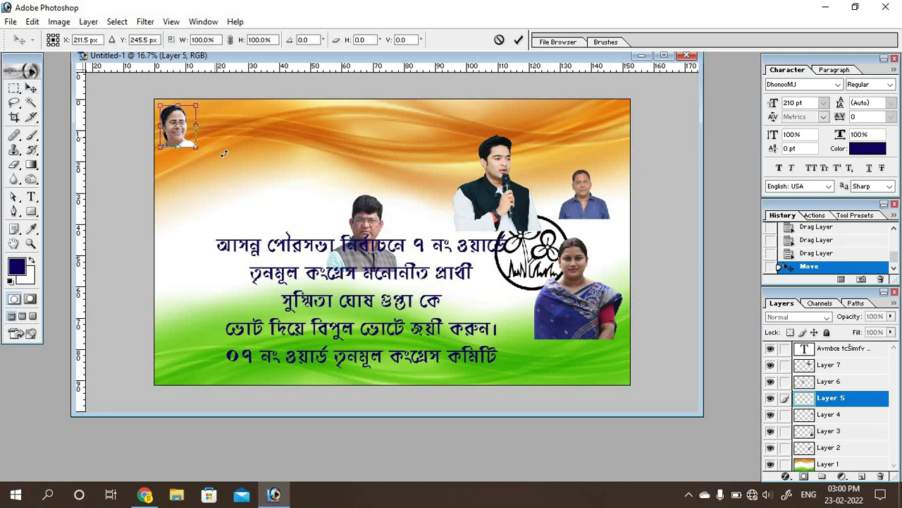
left_click_drag(198, 147, 219, 170)
left_click_drag(222, 176, 218, 173)
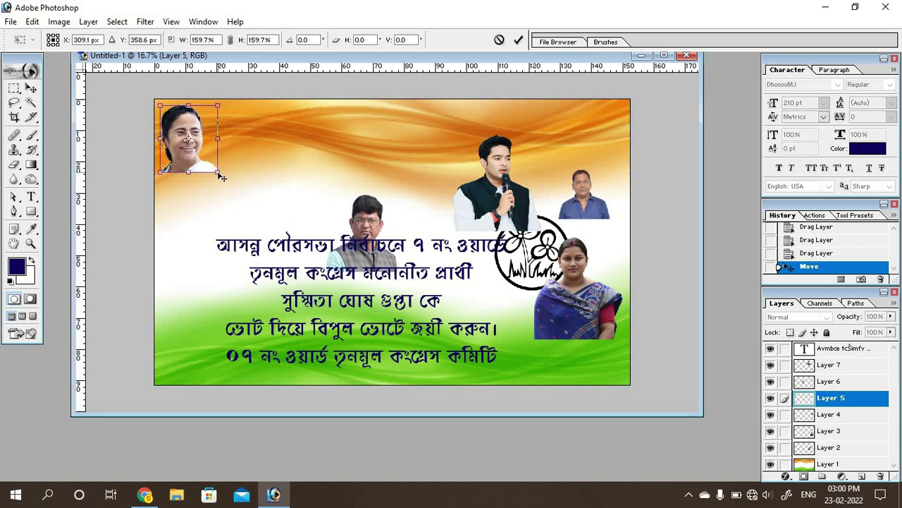
key("Return")
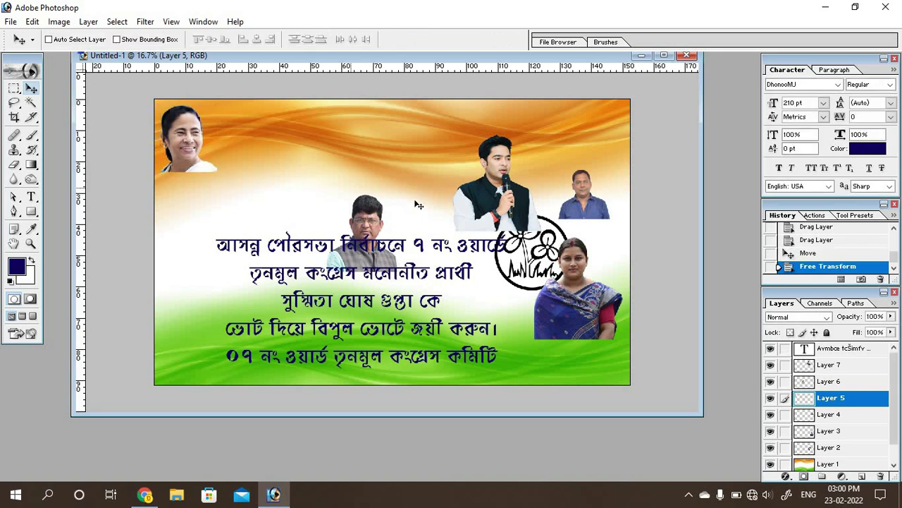
Move the microphone photo toward the top-left and enlarge the woman's photo to about 119%
right_click(486, 200)
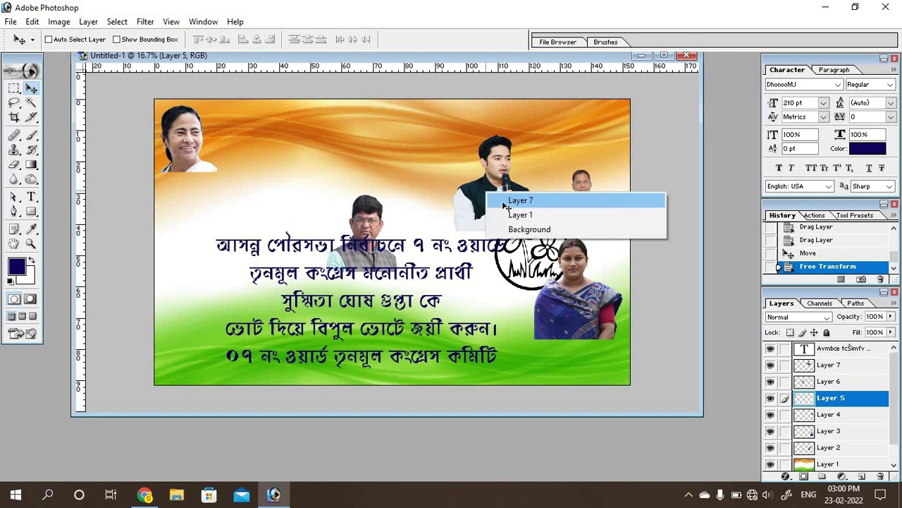
left_click(509, 205)
mouse_move(509, 204)
left_mouse_down()
mouse_move(284, 174)
mouse_move(310, 176)
mouse_move(277, 182)
left_mouse_up()
right_click(211, 156)
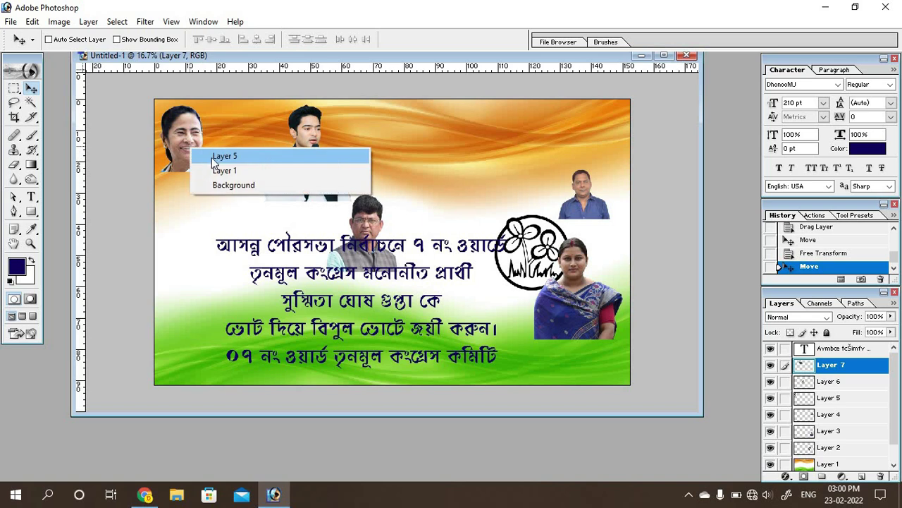
left_click(215, 157)
key("ctrl+t")
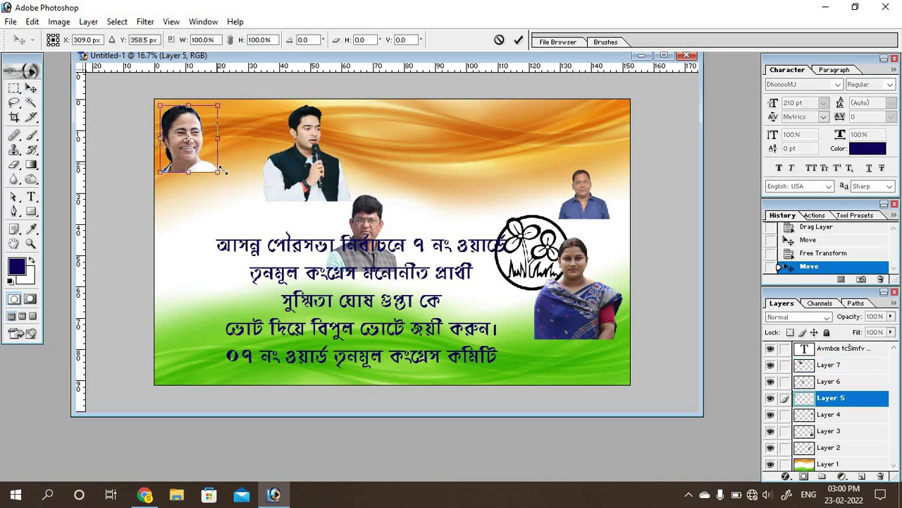
left_click_drag(212, 172, 233, 183)
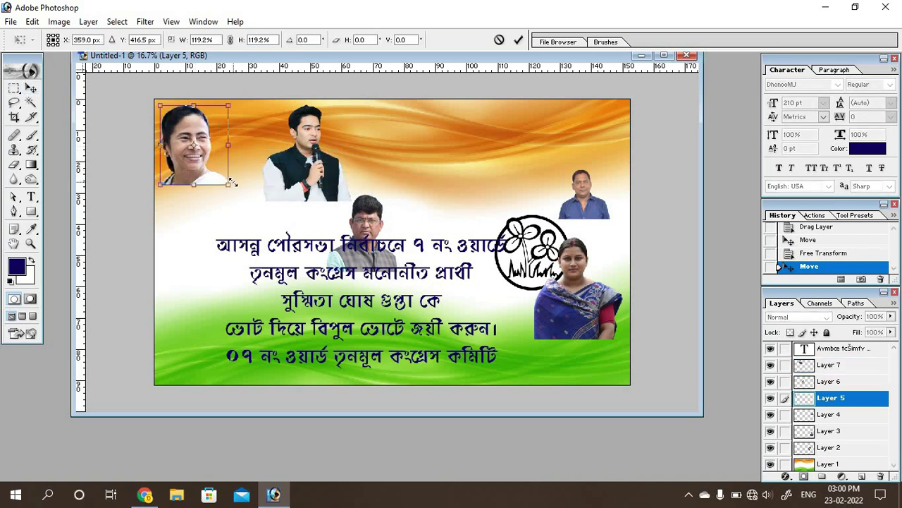
key("Return")
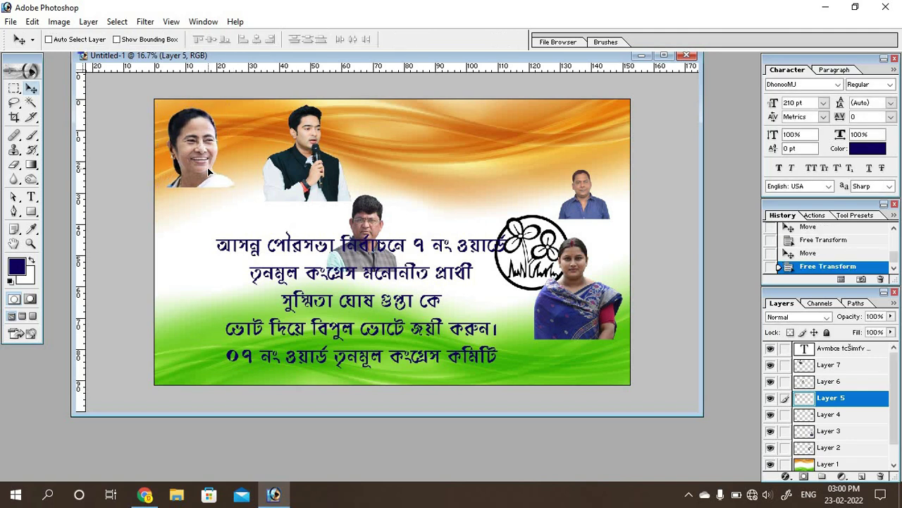
left_click_drag(207, 167, 210, 171)
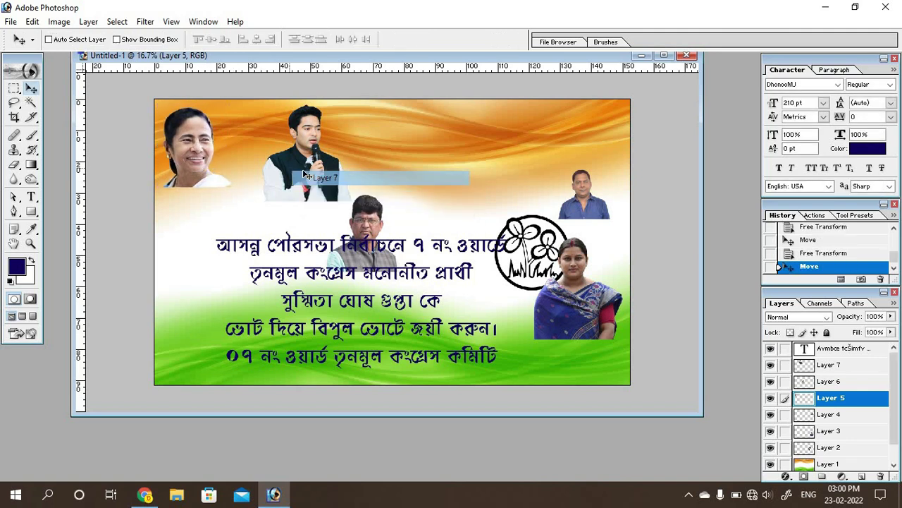
Enlarge the young man's photo to about 115% and line it up beside the woman's
left_click_drag(309, 181, 289, 174)
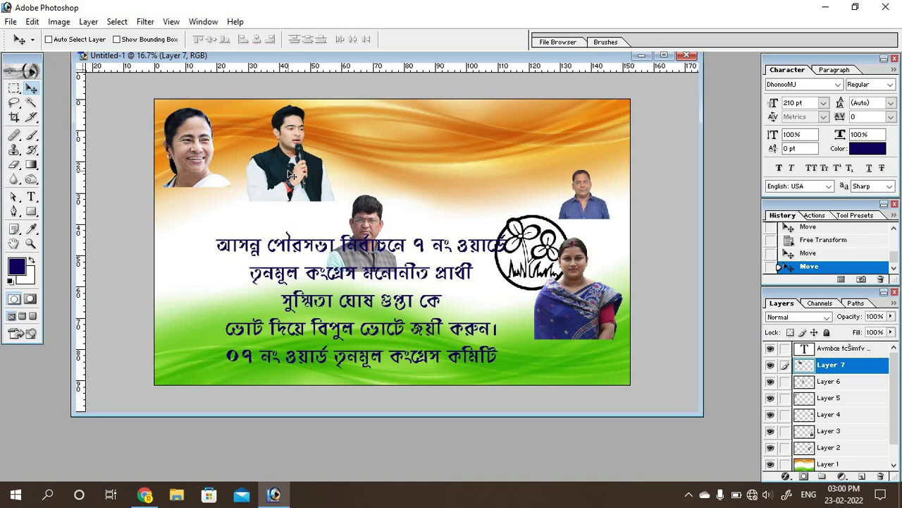
key("ctrl+t")
left_click_drag(335, 202, 350, 213)
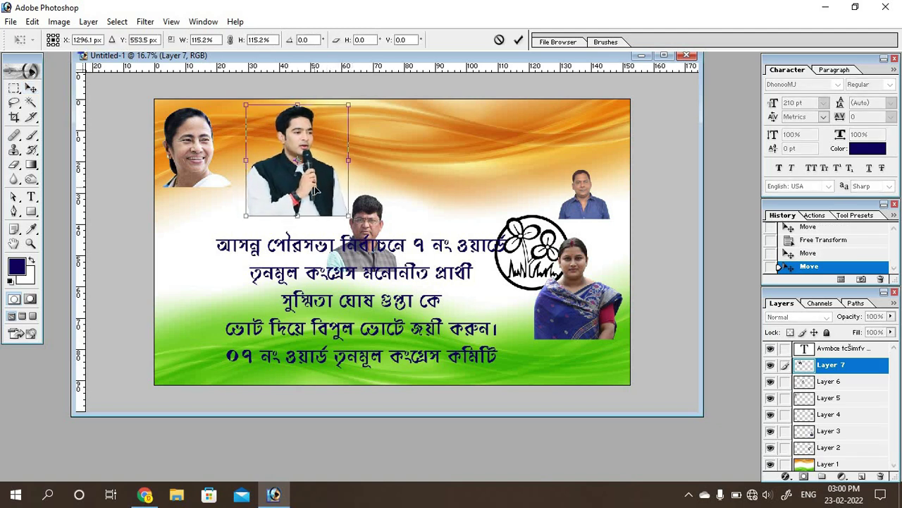
left_click_drag(314, 188, 317, 191)
key("Return")
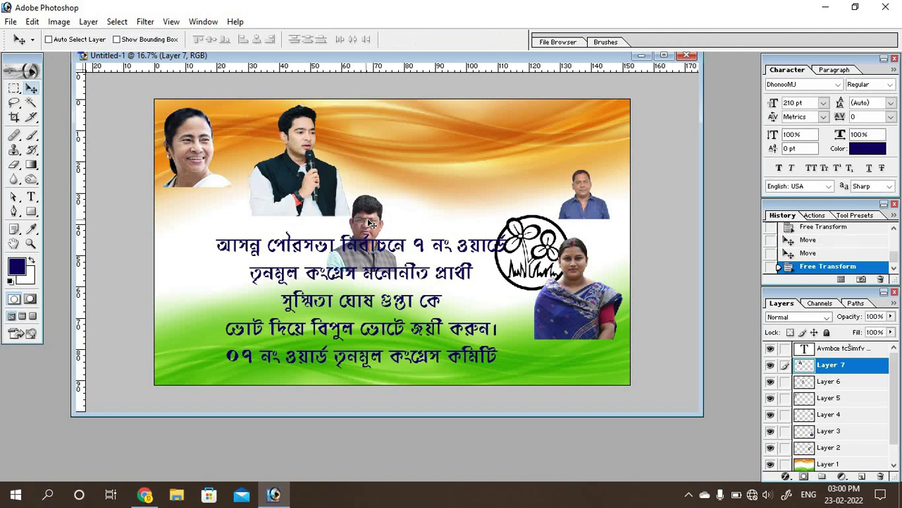
Move the spectacled man's photo into the top row and enlarge it to about 150%
right_click(366, 220)
left_click(373, 229)
mouse_move(366, 220)
left_mouse_down()
mouse_move(420, 133)
mouse_move(408, 129)
left_mouse_up()
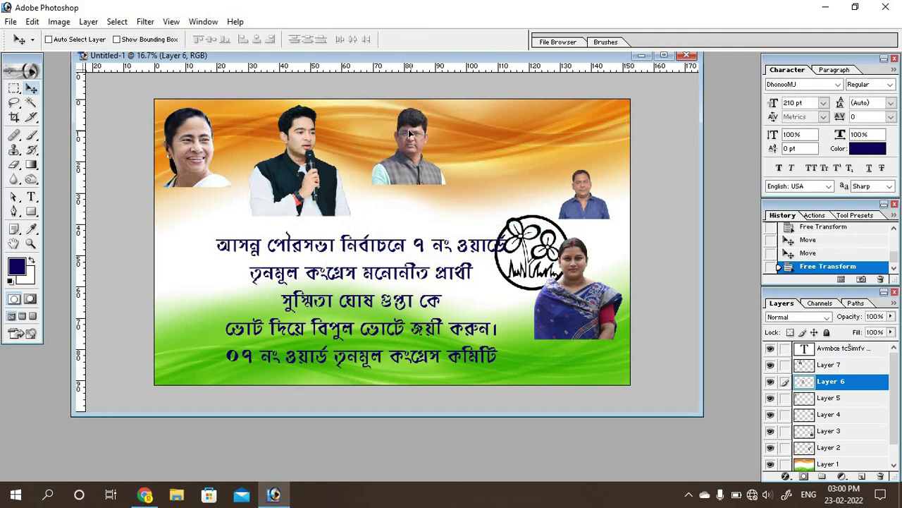
key("ctrl+t")
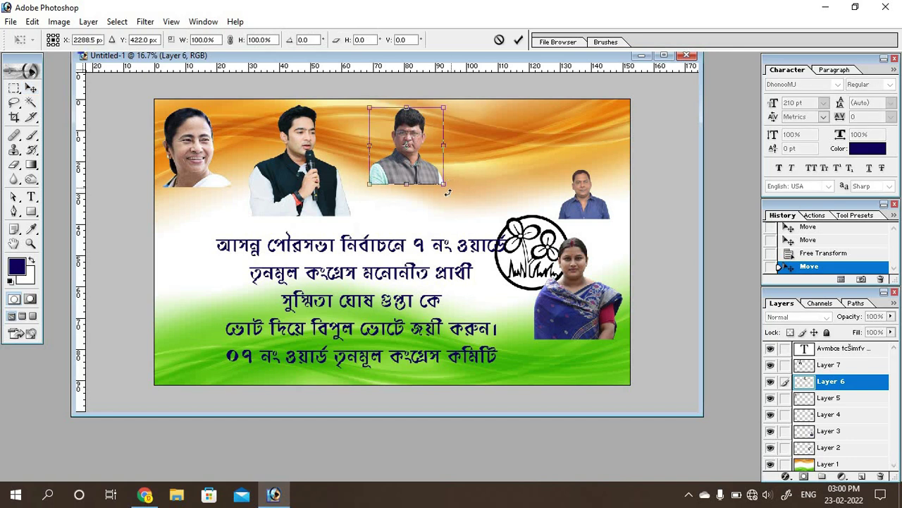
left_click_drag(456, 190, 481, 208)
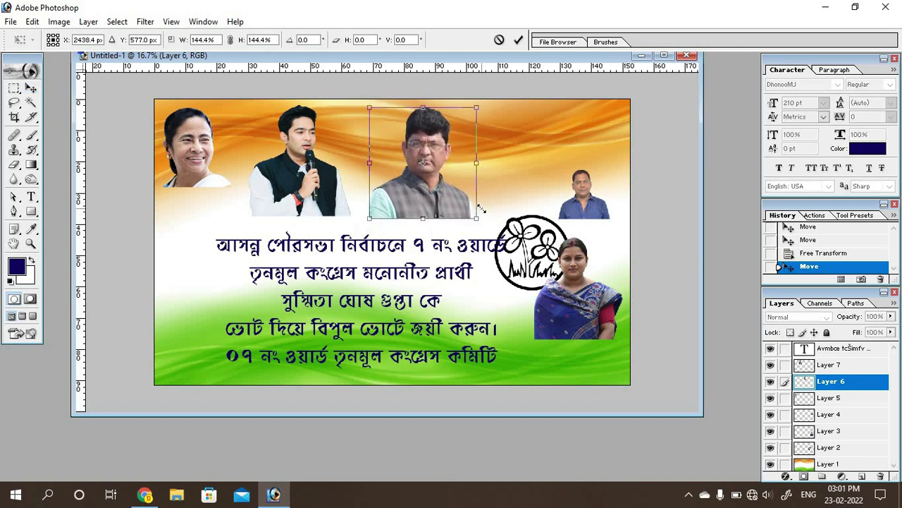
key("Return")
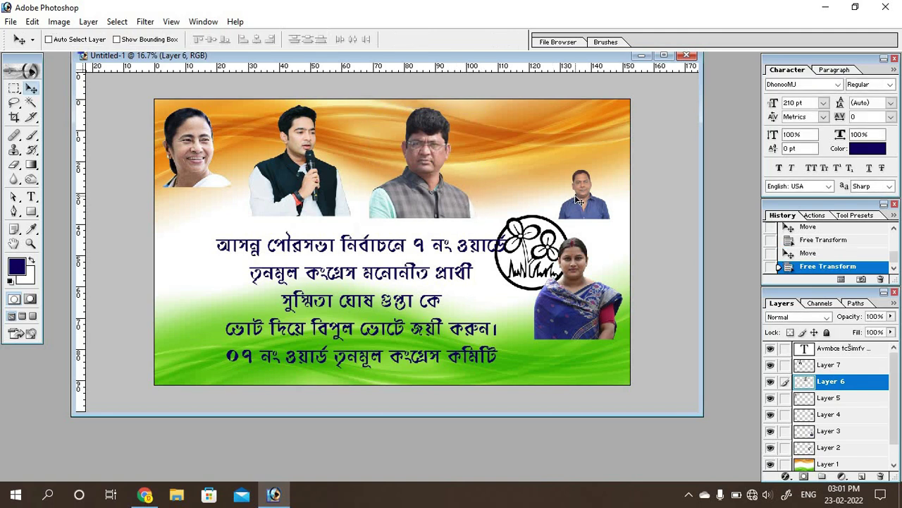
Move the blue-shirted man's photo to the top right and enlarge it to about 253%
right_click(589, 205)
left_click(627, 204)
left_click_drag(584, 206, 540, 151)
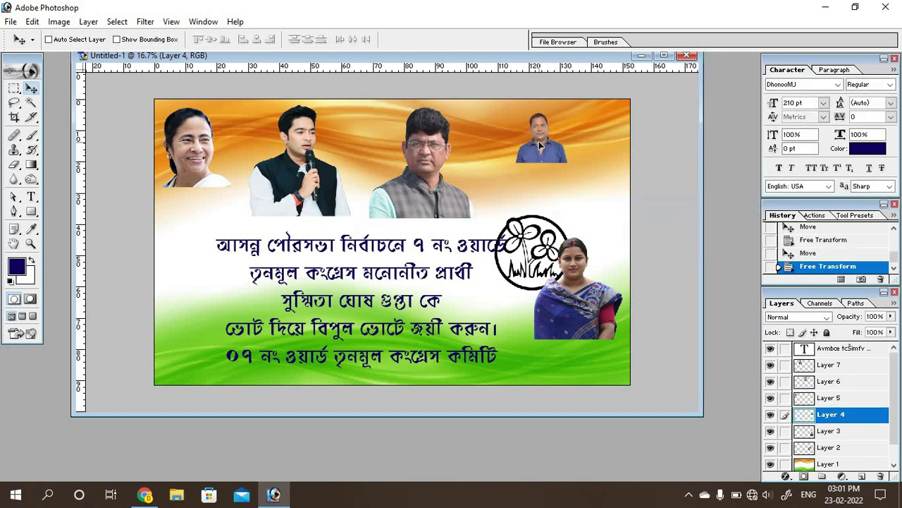
key("ctrl+t")
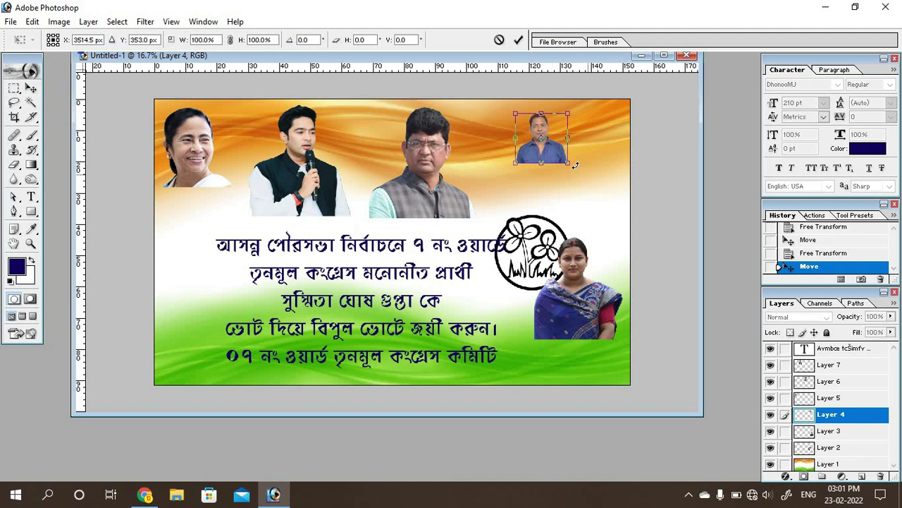
left_click_drag(568, 163, 632, 234)
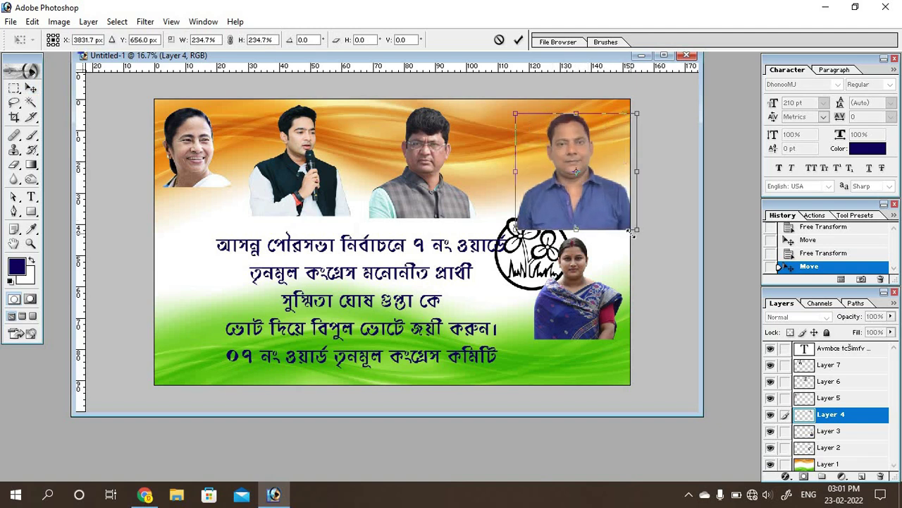
left_click_drag(504, 107, 498, 101)
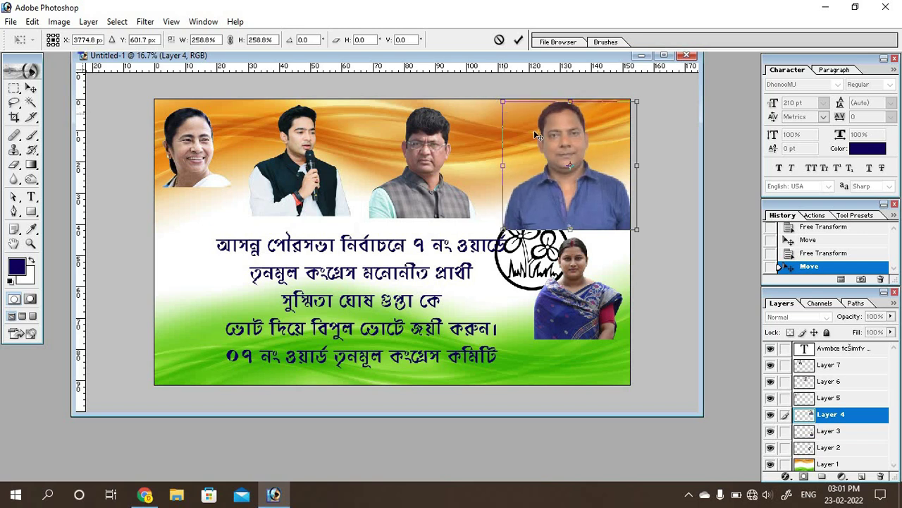
key("Return")
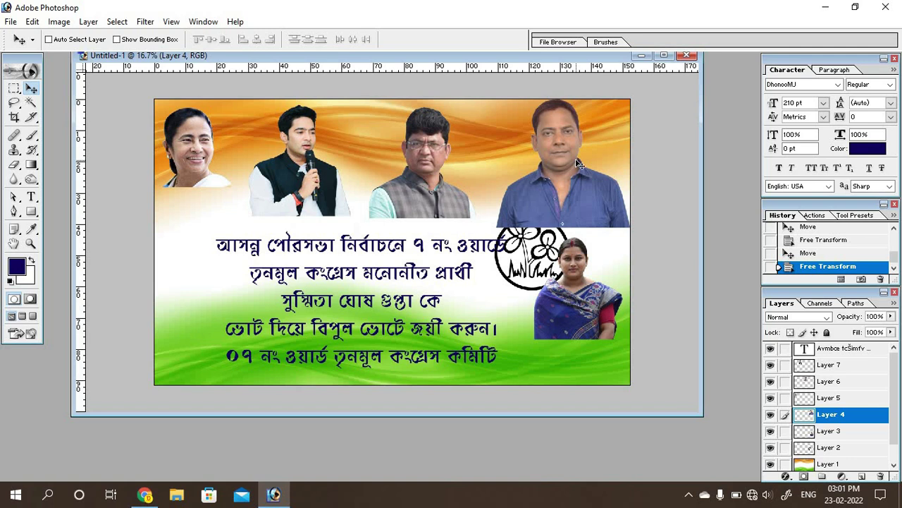
Shrink the blue-shirted man's photo slightly and nudge it left into place
left_click_drag(577, 164, 576, 165)
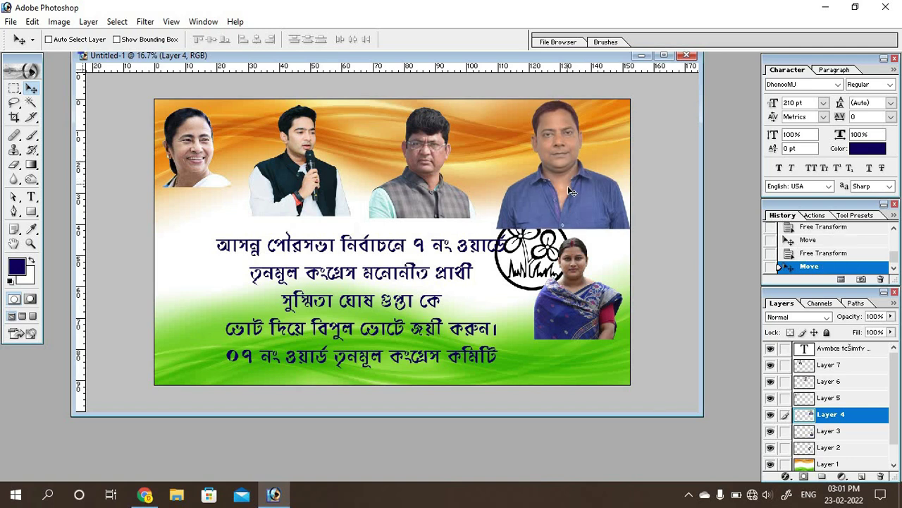
key("ctrl+t")
left_click_drag(497, 229, 508, 220)
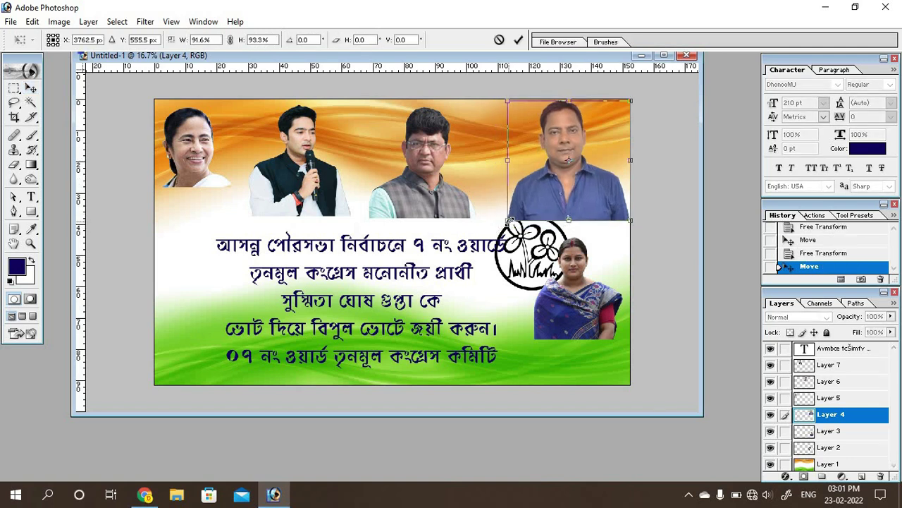
key("Return")
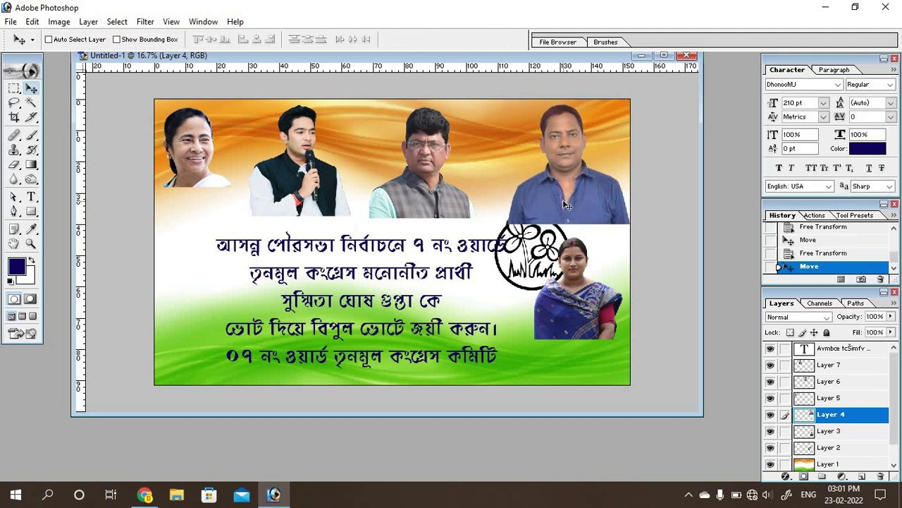
left_click_drag(563, 202, 562, 202)
key("shift+Left")
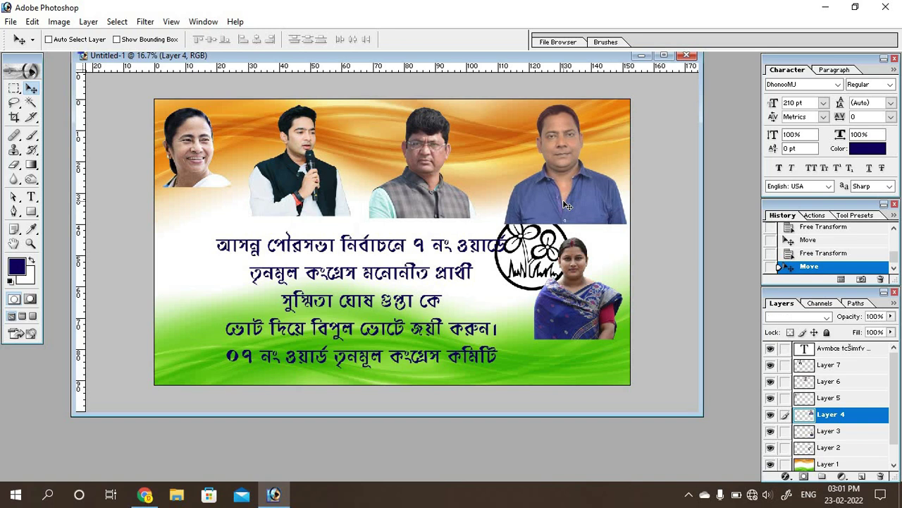
key("shift+Left")
key("shift+Left")
key("shift+Left")
key("shift+Left")
key("shift+Left")
key("shift+Left")
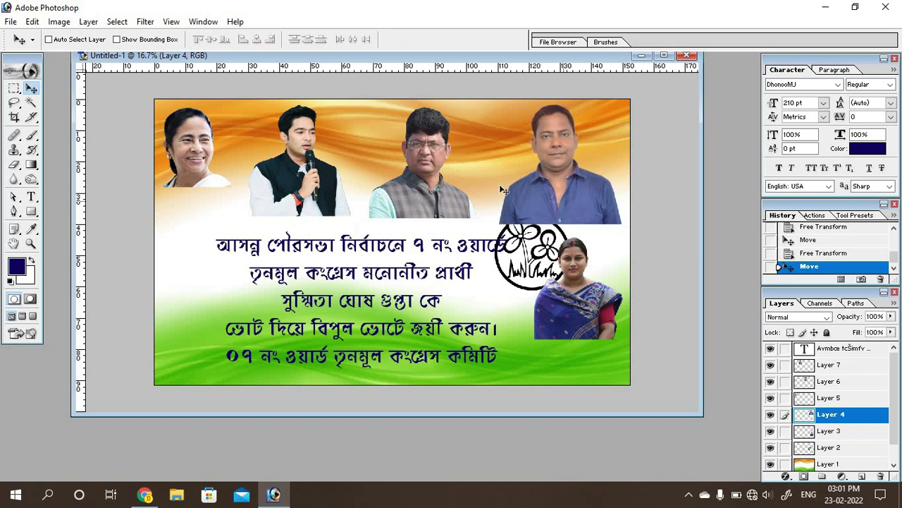
Nudge the spectacled man's photo right, then back left to its original spot
right_click(421, 170)
left_click(436, 179)
key("shift+Right")
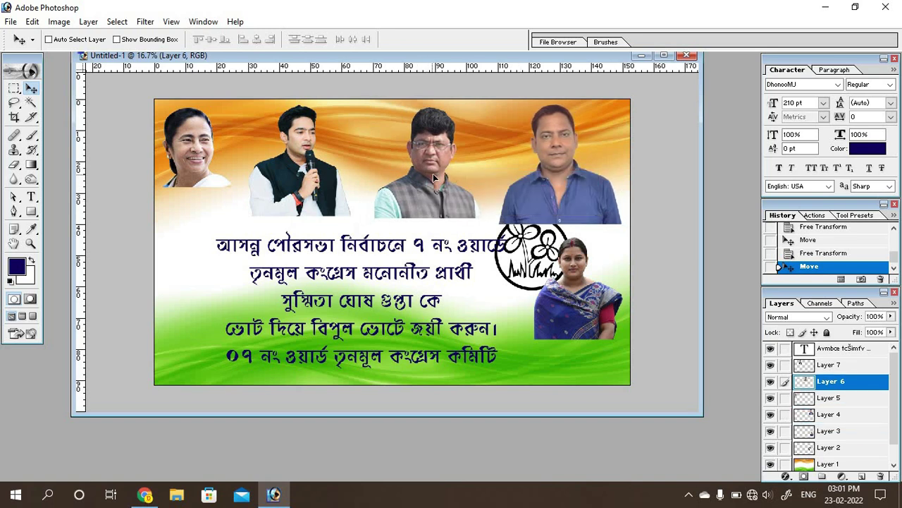
key("shift+Right")
key("shift+Right")
key("shift+Right")
key("shift+Left")
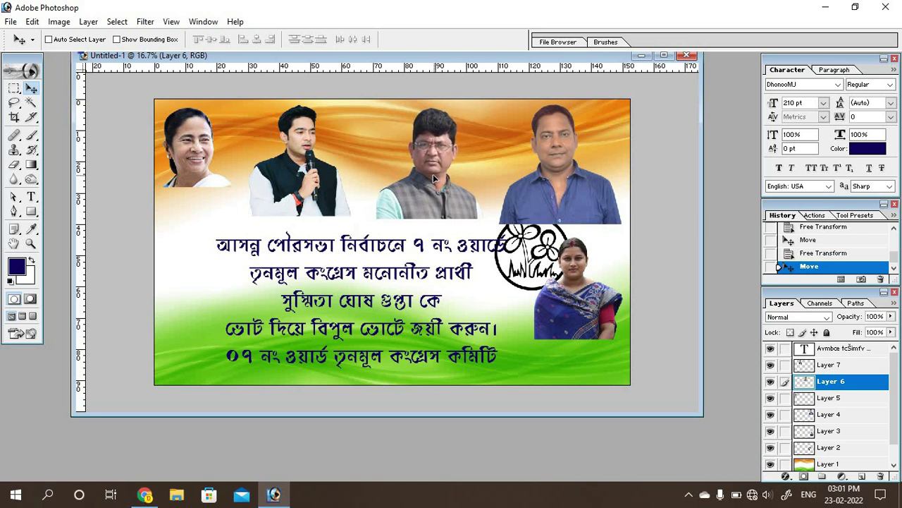
key("shift+Left")
key("shift+Left")
key("shift+Left")
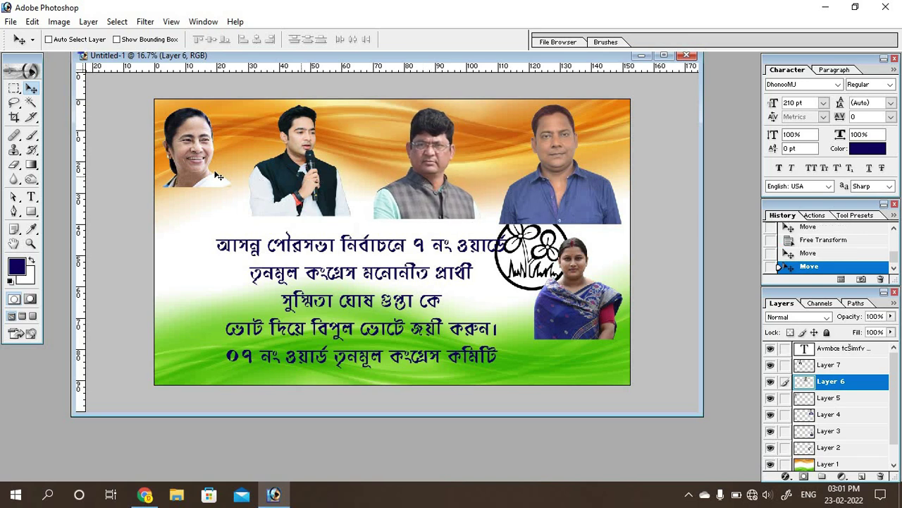
Enlarge the woman's photo further with Free Transform
right_click(202, 161)
left_click(214, 167)
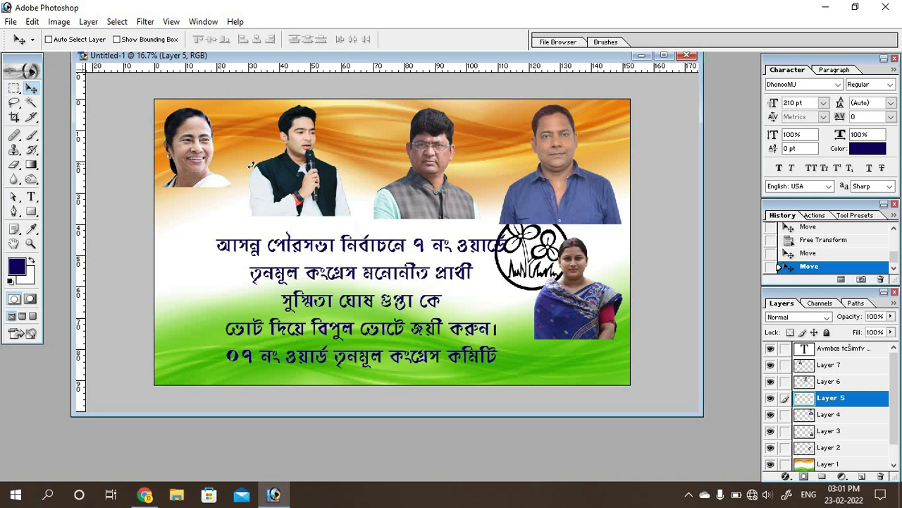
key("ctrl+t")
left_click_drag(232, 187, 247, 196)
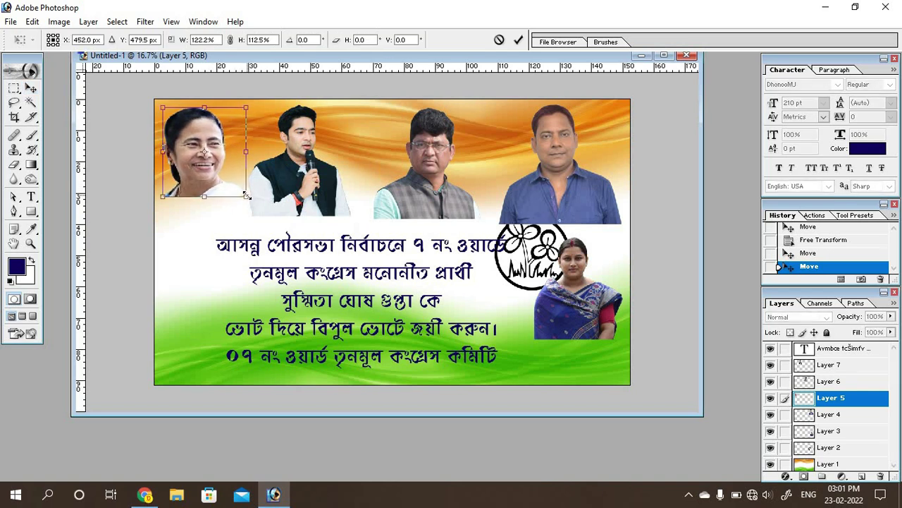
key("Return")
Enlarge the young man's photo and shift it up and right
right_click(310, 171)
left_click(313, 180)
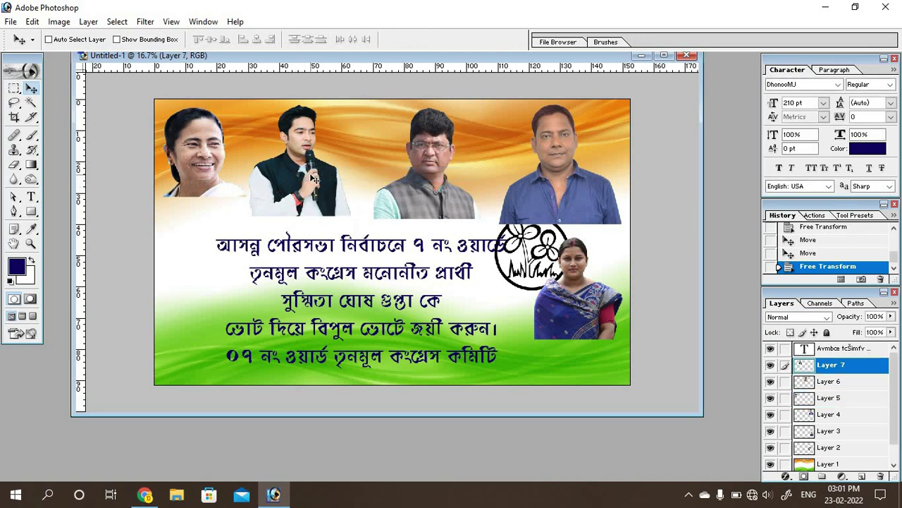
key("ctrl+t")
left_click_drag(364, 223, 372, 238)
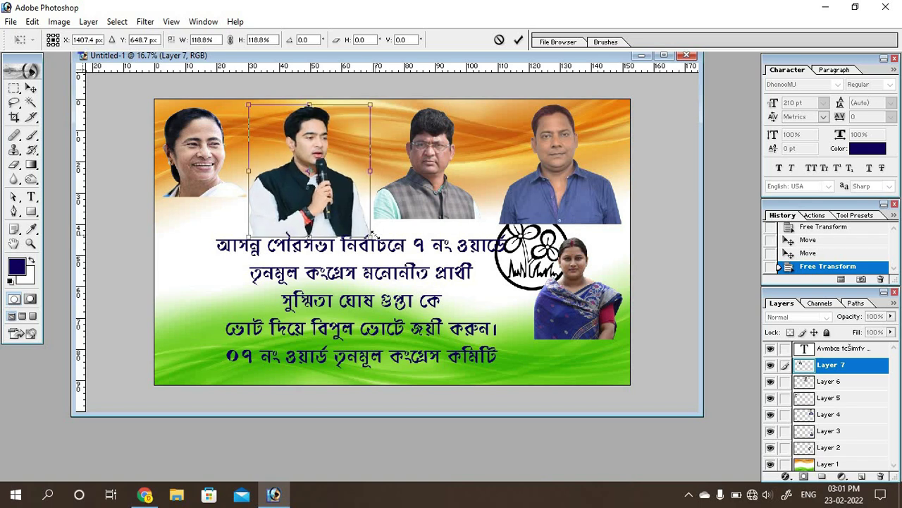
key("Return")
left_click_drag(328, 206, 334, 212)
Enlarge the third top photo (spectacled man) and reposition it slightly
right_click(423, 195)
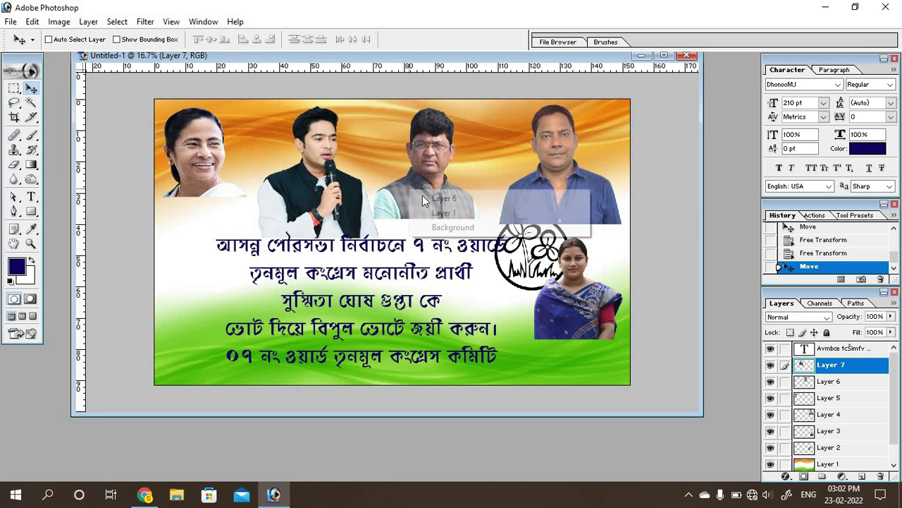
left_click(426, 199)
key("ctrl+t")
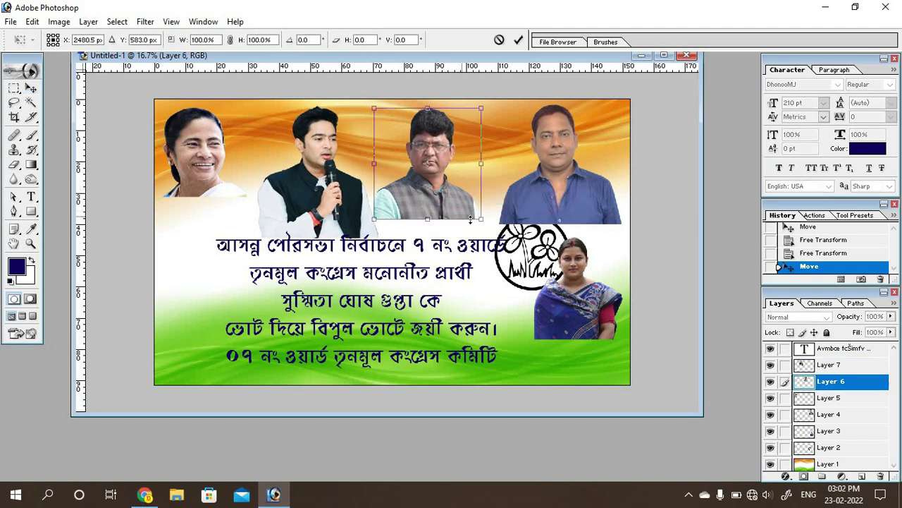
left_click_drag(485, 223, 498, 231)
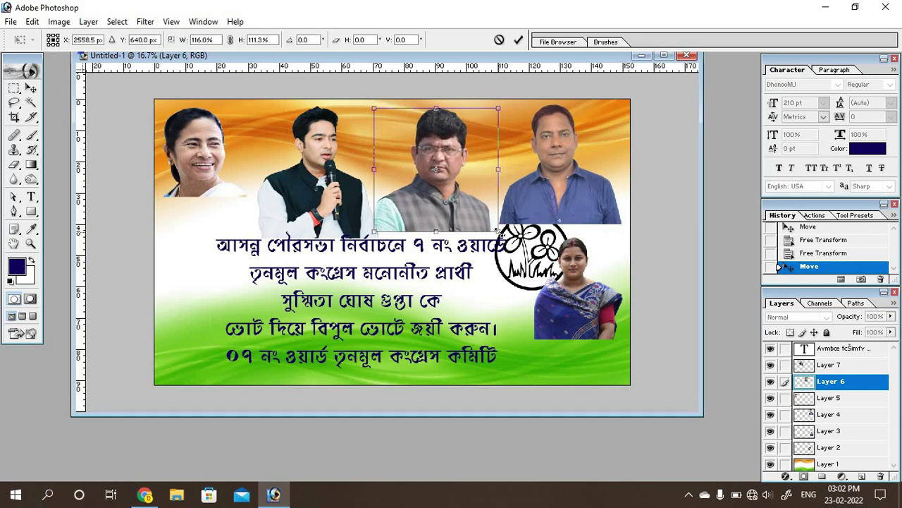
left_click_drag(499, 105, 508, 102)
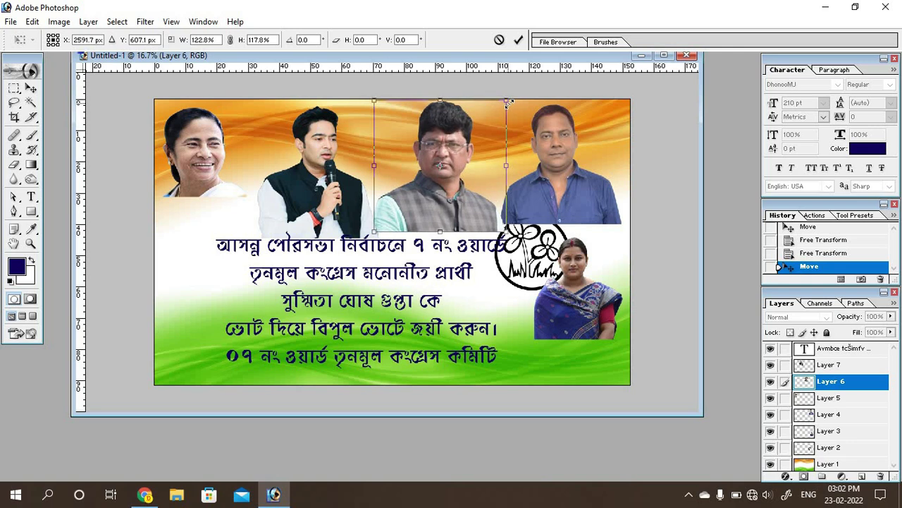
key("Return")
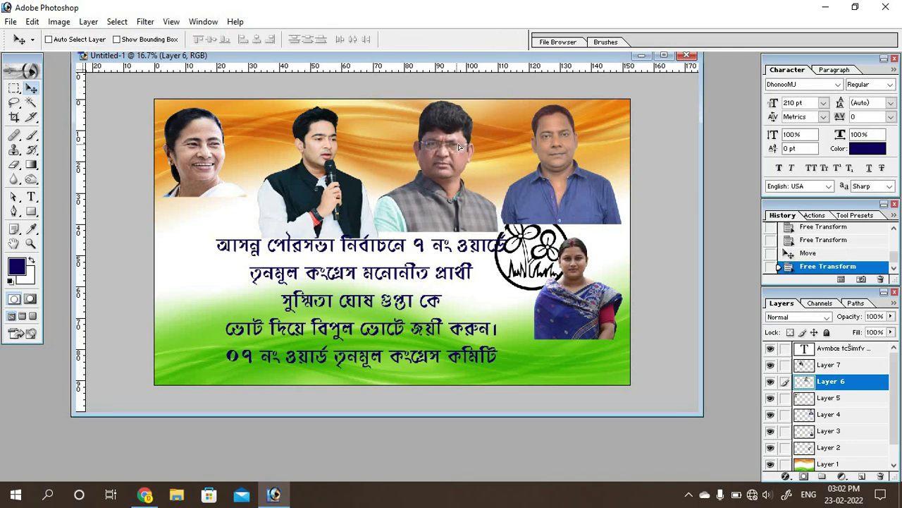
left_click(463, 147)
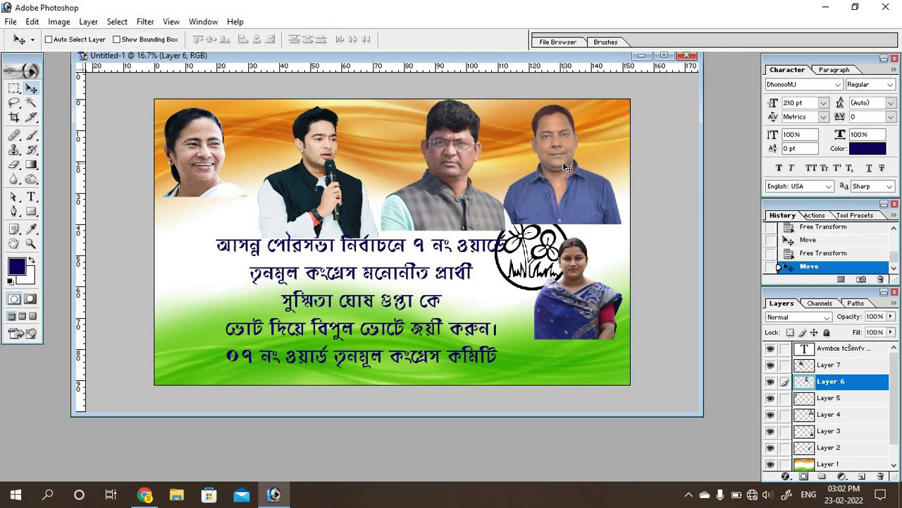
Move the rightmost man's photo right and bring its layer to the top of the stack
right_click(563, 162)
left_click(573, 176)
left_click_drag(575, 177, 584, 177)
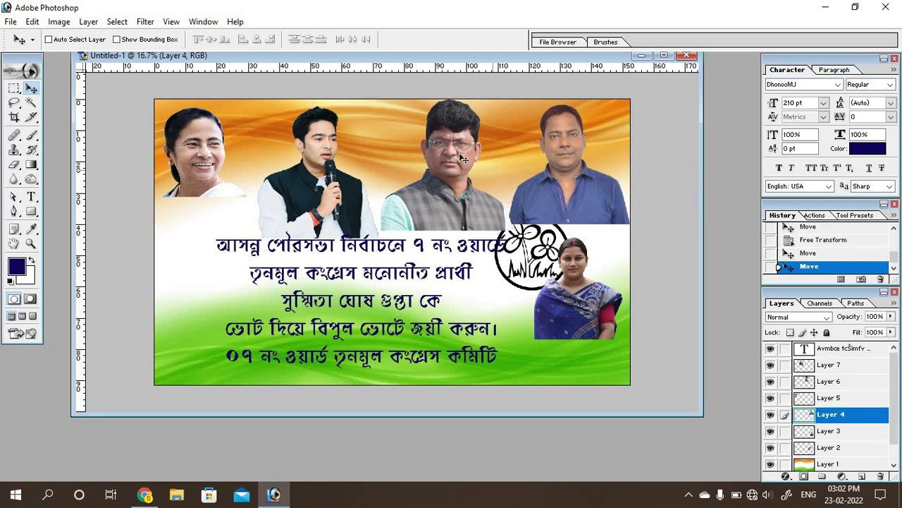
right_click(406, 192)
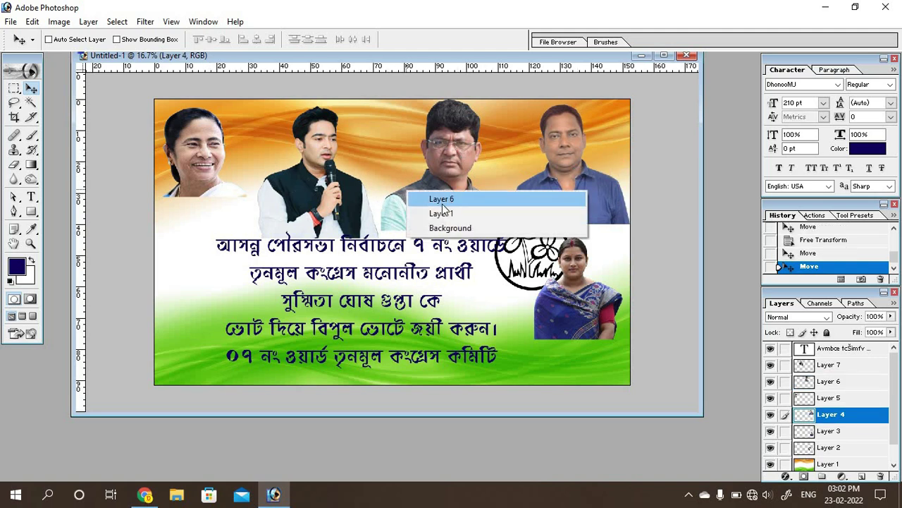
key("Escape")
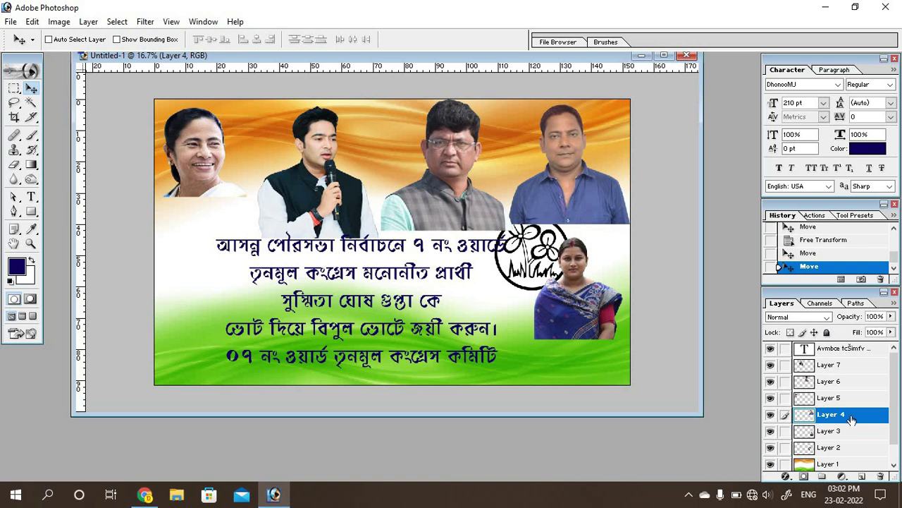
left_click_drag(852, 419, 846, 343)
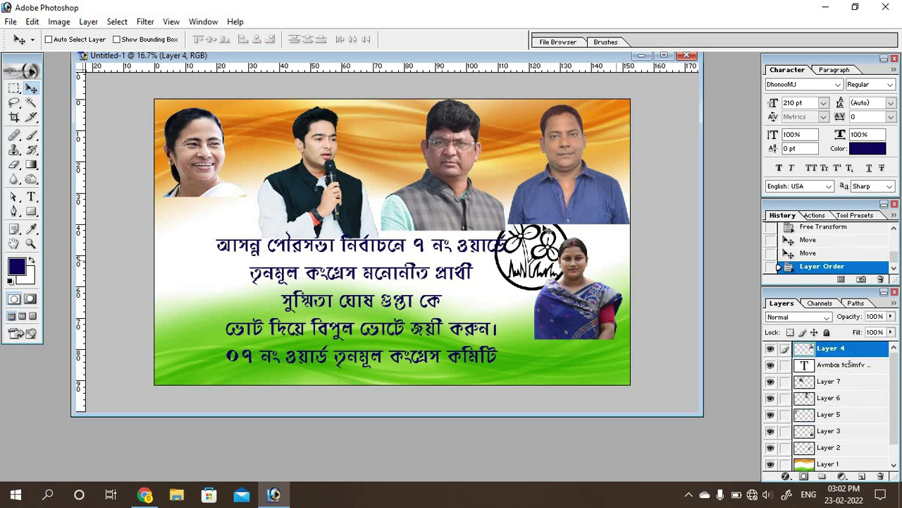
right_click(538, 209)
left_click(573, 212)
Slightly enlarge the top-left woman's portrait
right_click(186, 154)
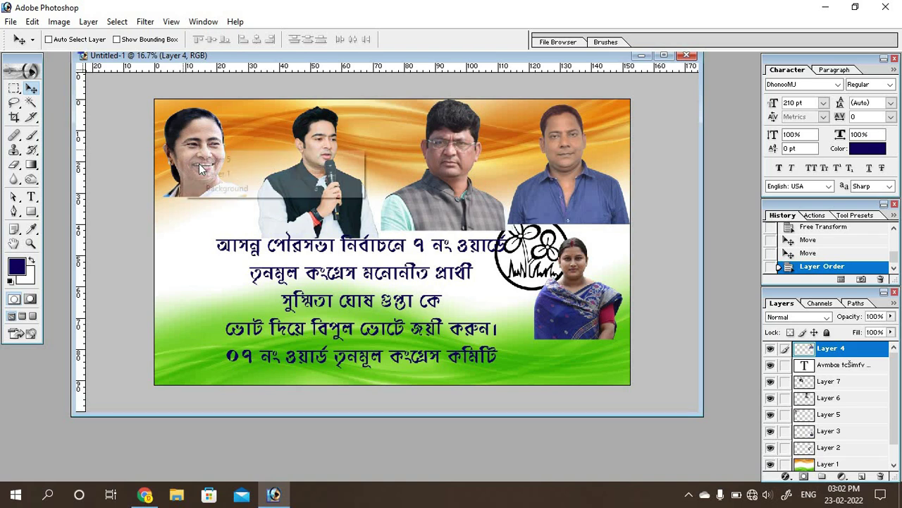
left_click(204, 155)
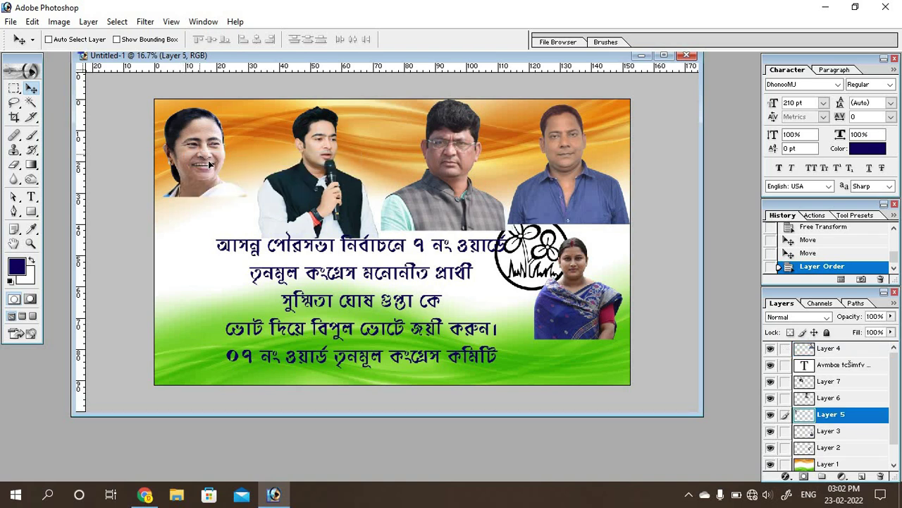
key("ctrl+t")
left_click_drag(250, 202, 254, 205)
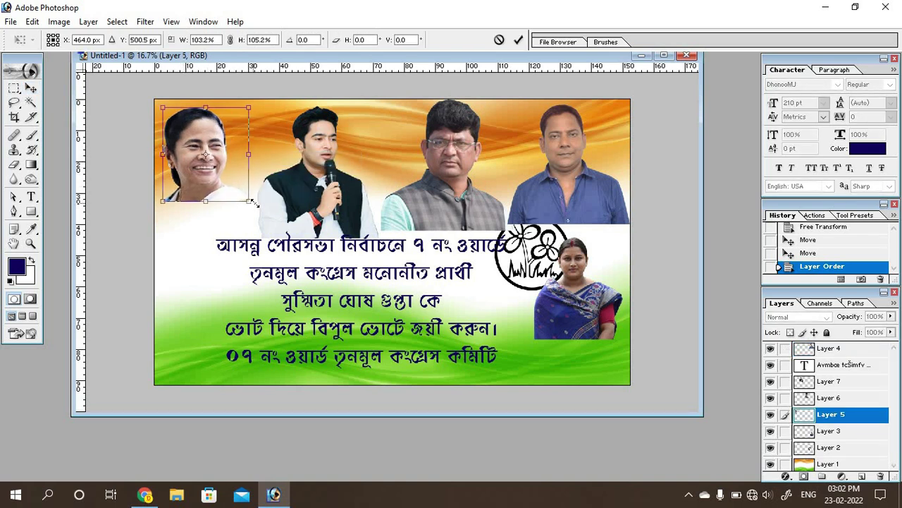
key("Return")
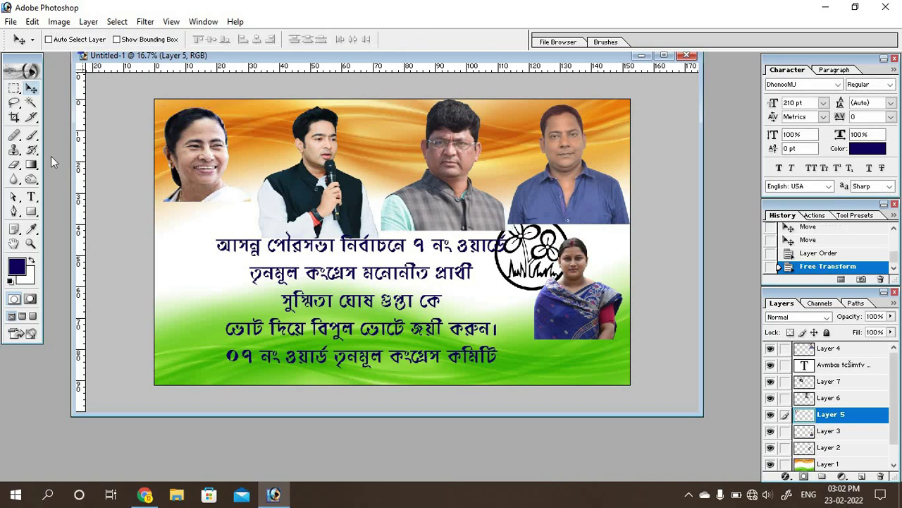
left_click(14, 90)
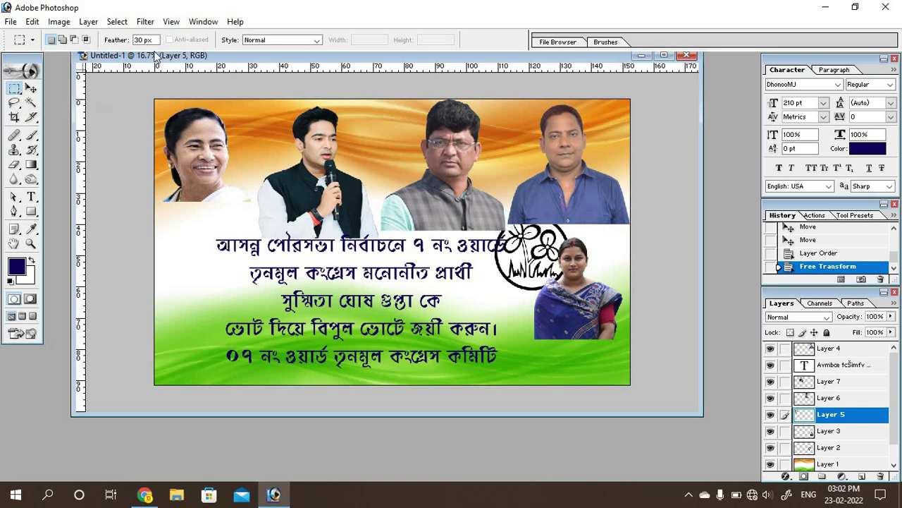
Set marquee feather to 25 px and erase the portrait's bottom edge twice for a soft fade
left_click(138, 40)
double_click(137, 41)
type("25")
left_click_drag(224, 228, 258, 230)
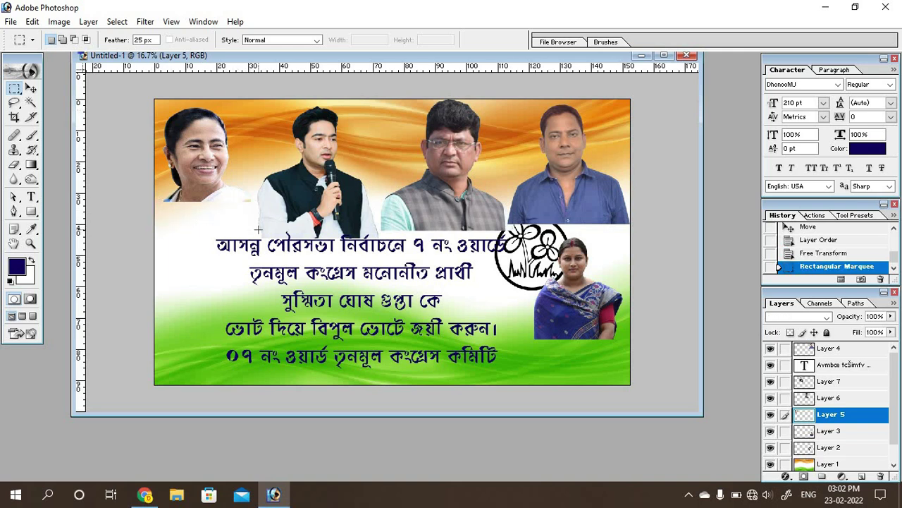
key("Delete")
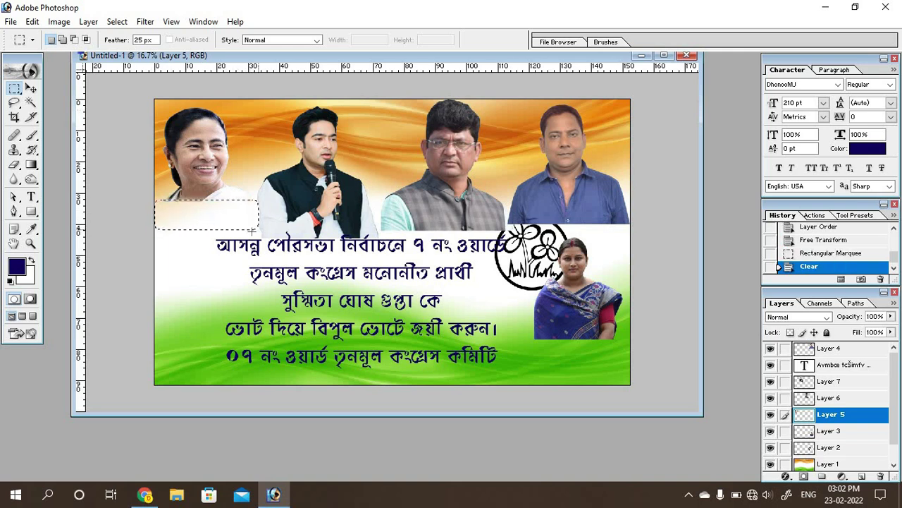
key("ctrl+d")
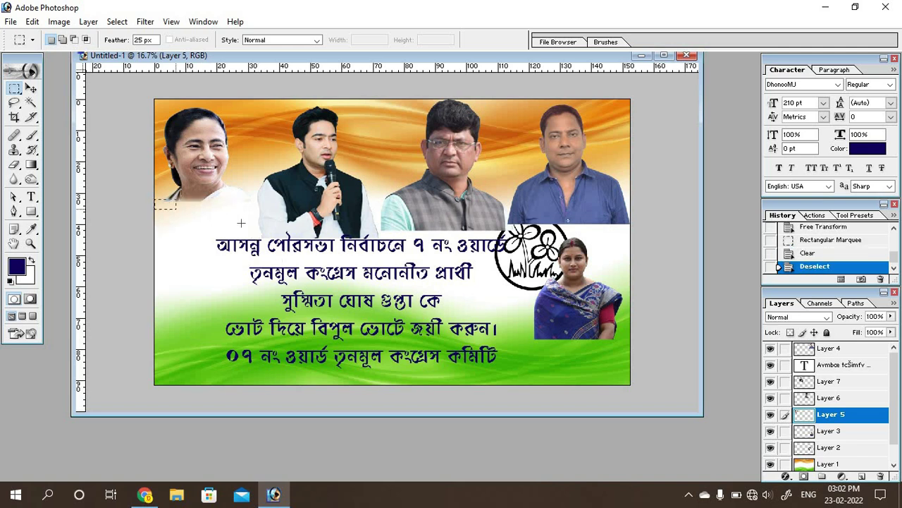
left_click_drag(241, 223, 266, 226)
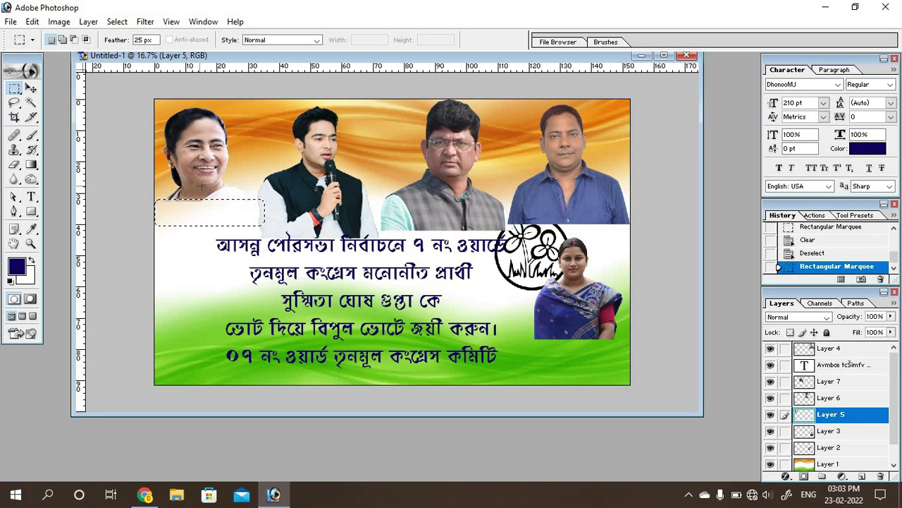
key("Delete")
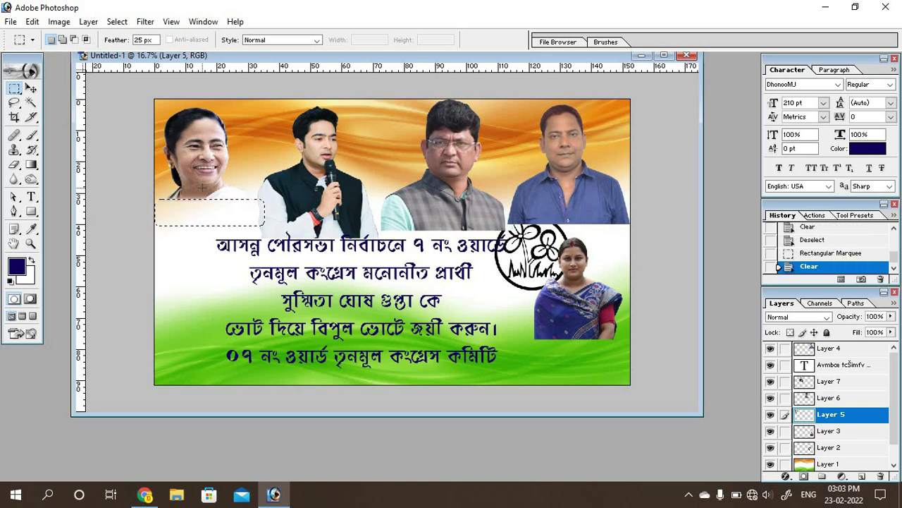
key("ctrl+d")
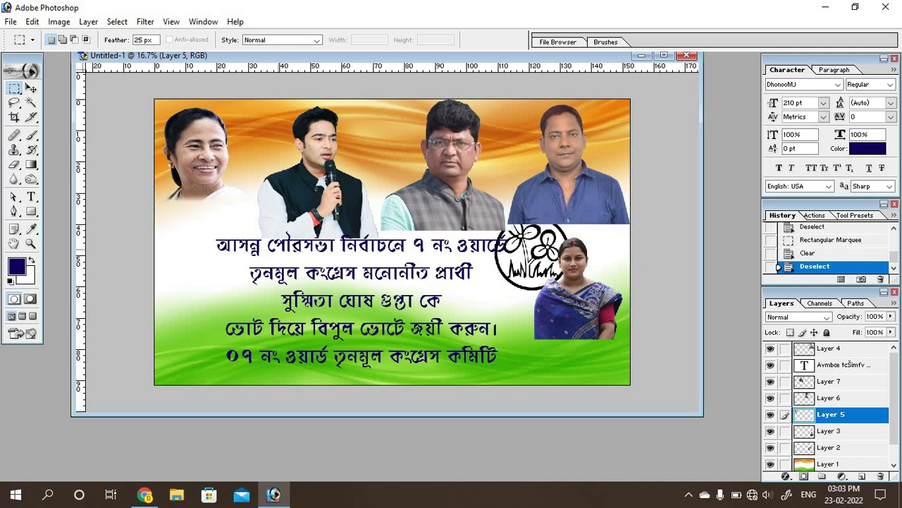
Erase a strip from the bottom of the microphone speaker's photo
left_click(31, 88)
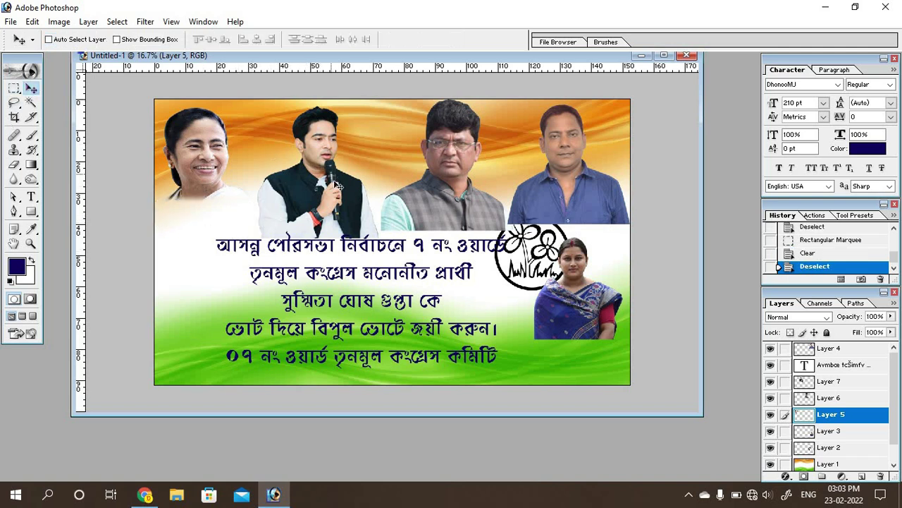
right_click(316, 189)
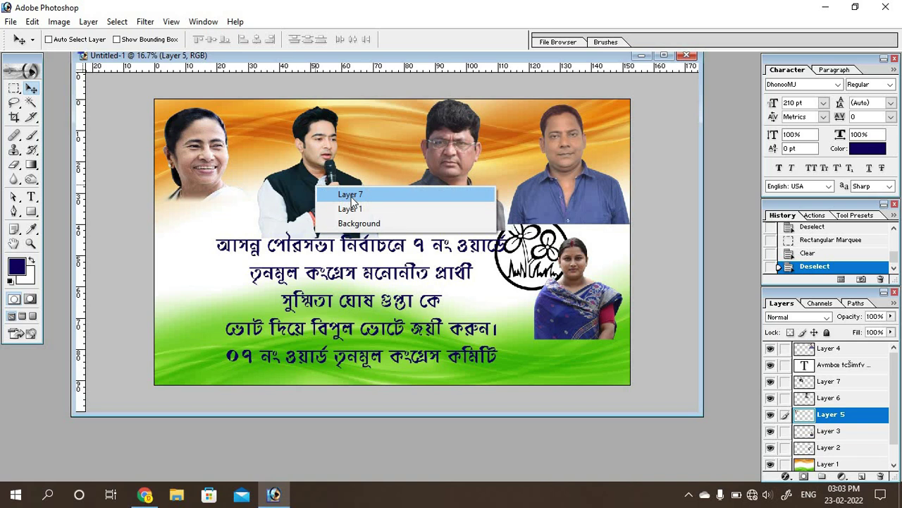
left_click(351, 195)
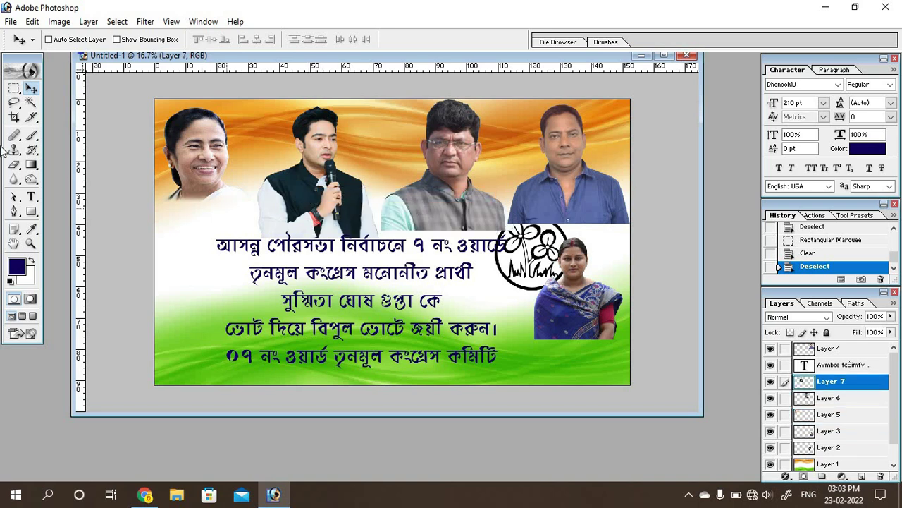
left_click(14, 90)
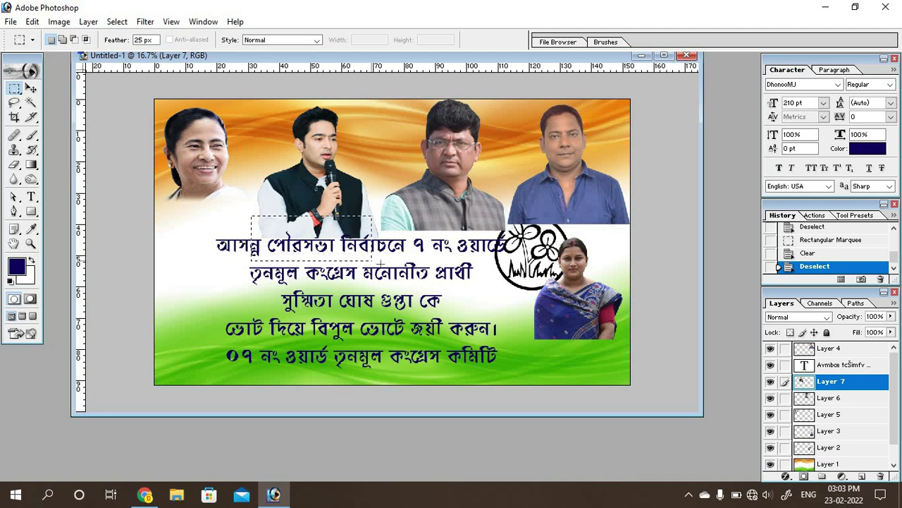
left_click_drag(361, 256, 384, 262)
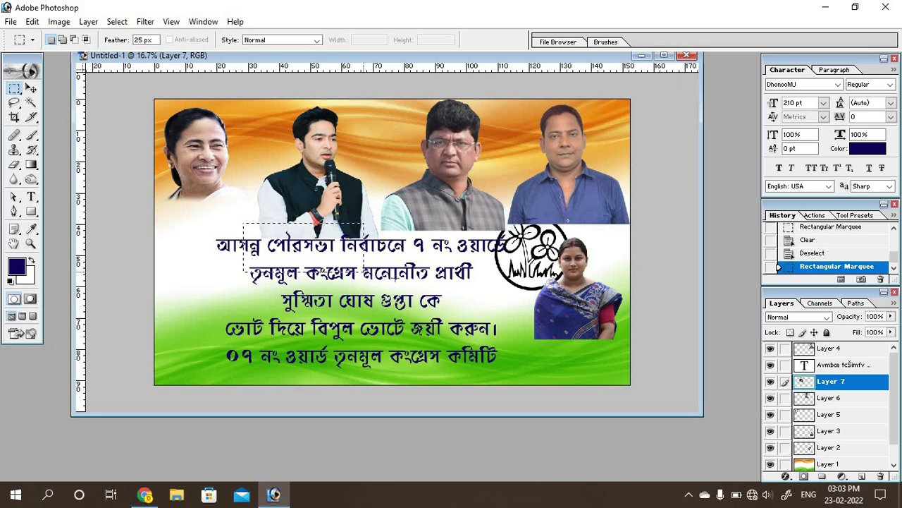
left_click_drag(244, 224, 395, 279)
key("Delete")
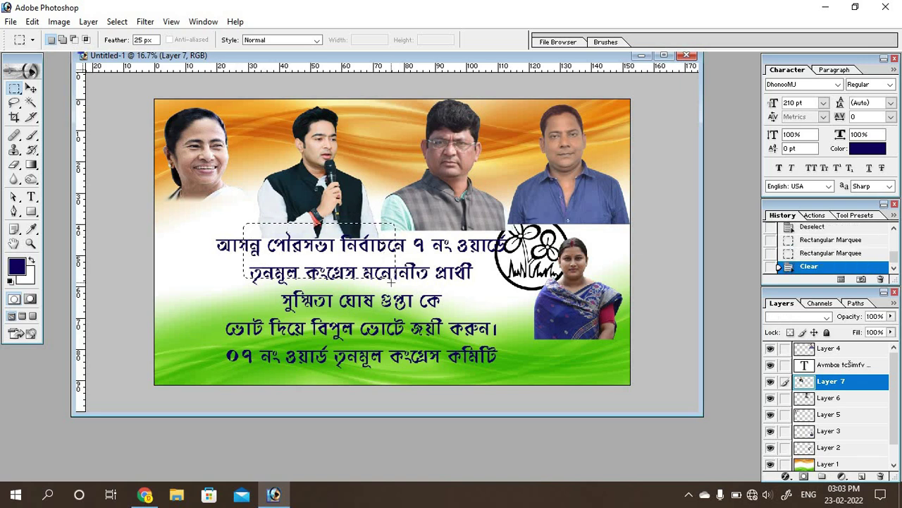
key("ctrl+d")
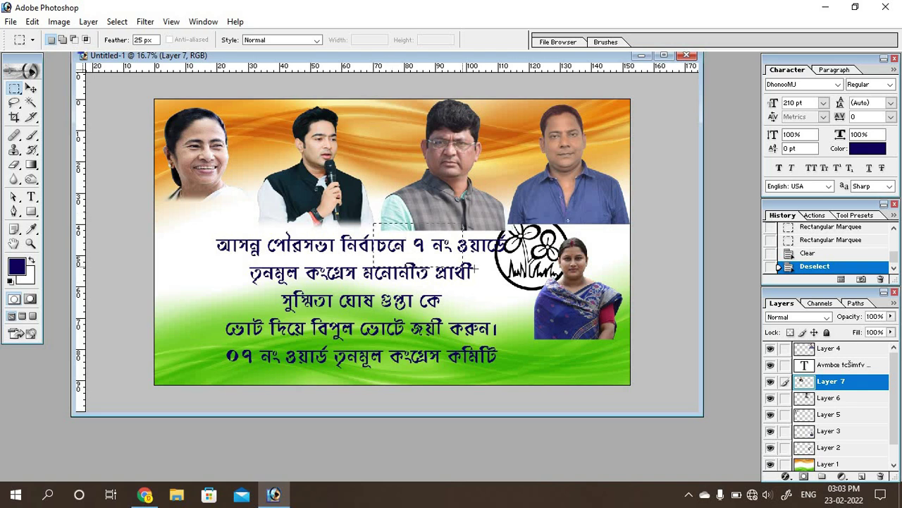
Erase the bottom of the third man's photo
left_click_drag(521, 279, 521, 280)
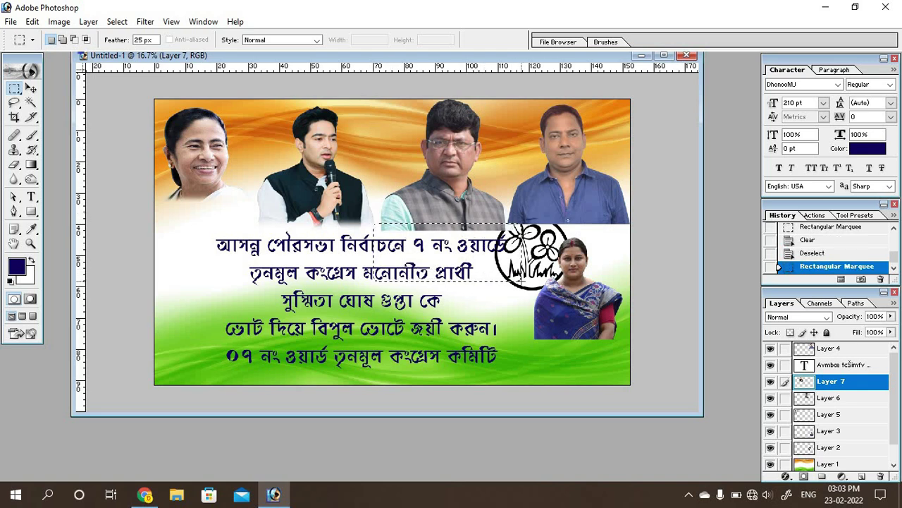
key("Delete")
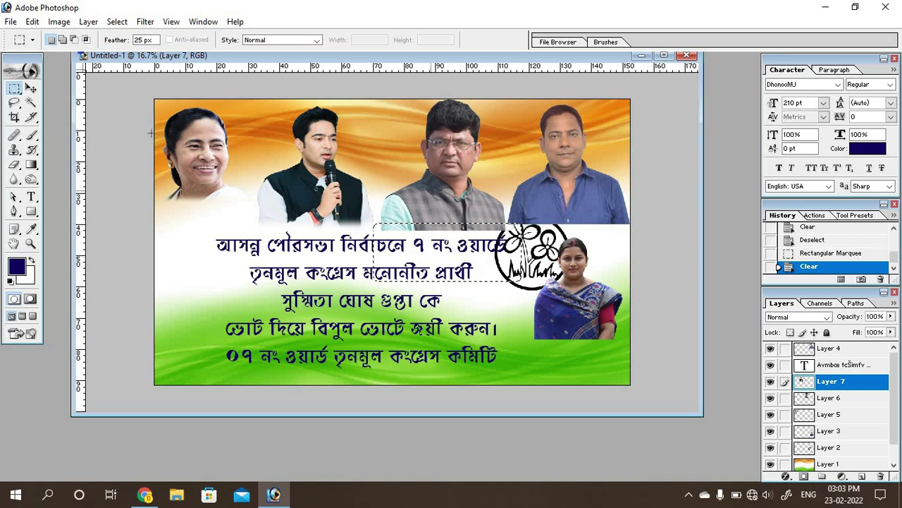
left_click(31, 87)
right_click(458, 179)
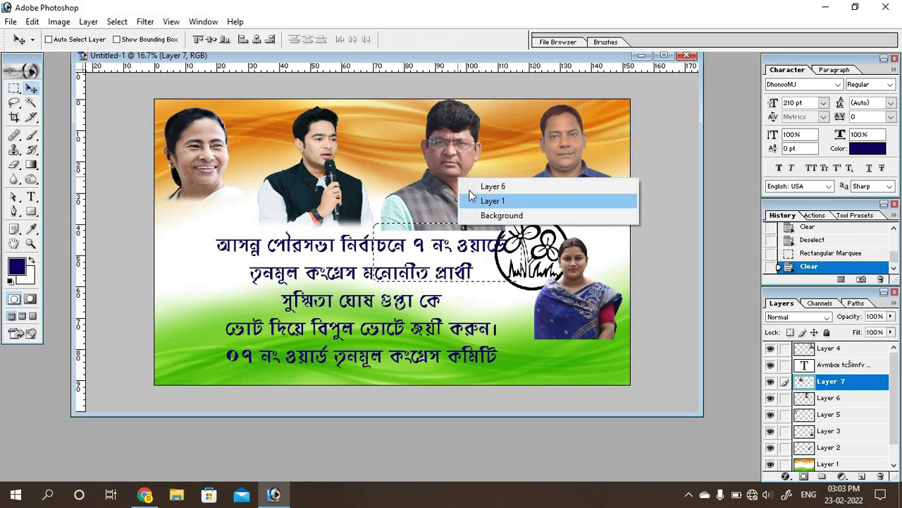
left_click(462, 184)
right_click(457, 175)
left_click(469, 176)
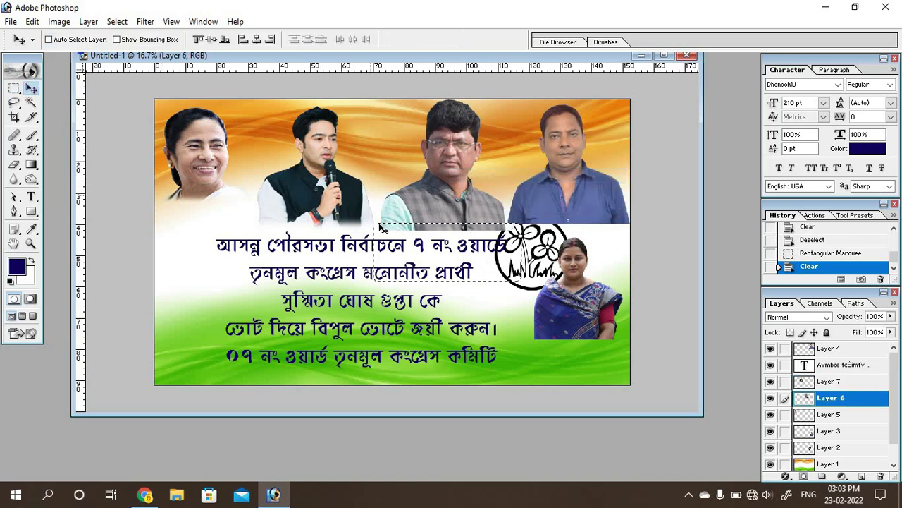
key("Delete")
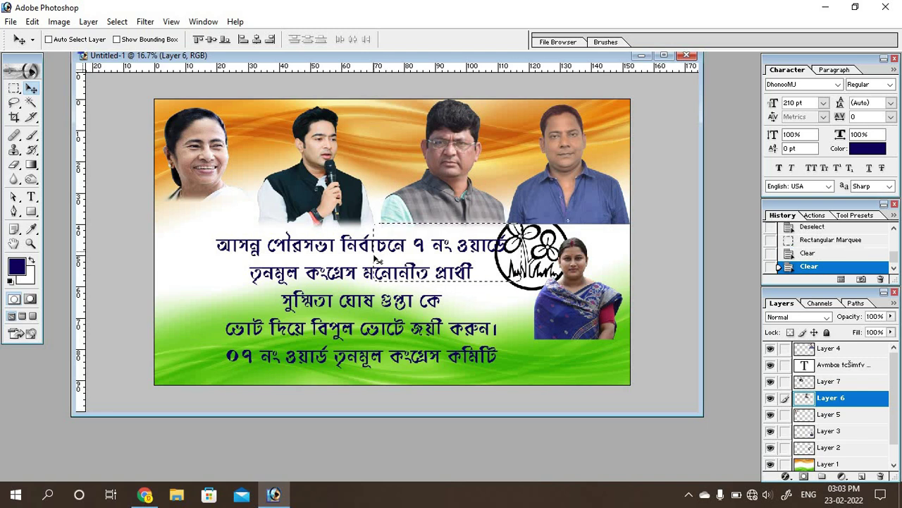
key("ctrl+d")
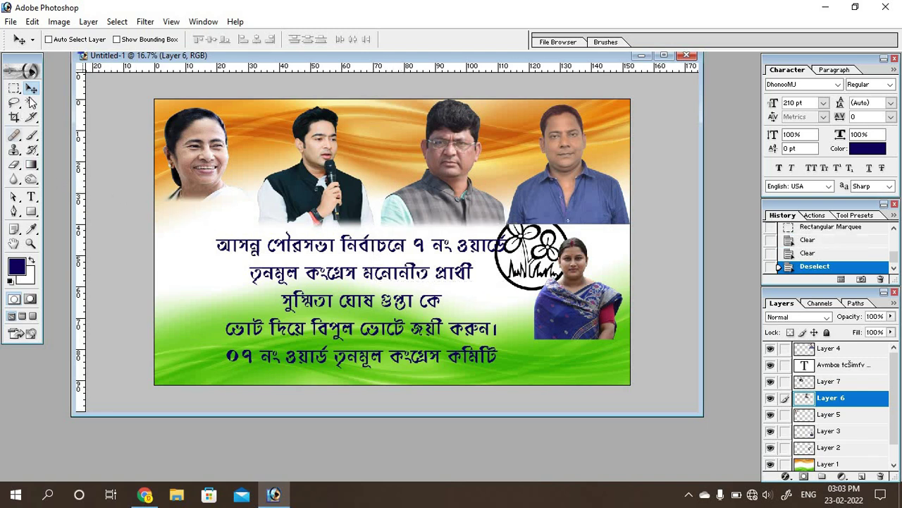
Erase the strip below the blue-shirted man's photo near the logo
left_click(16, 88)
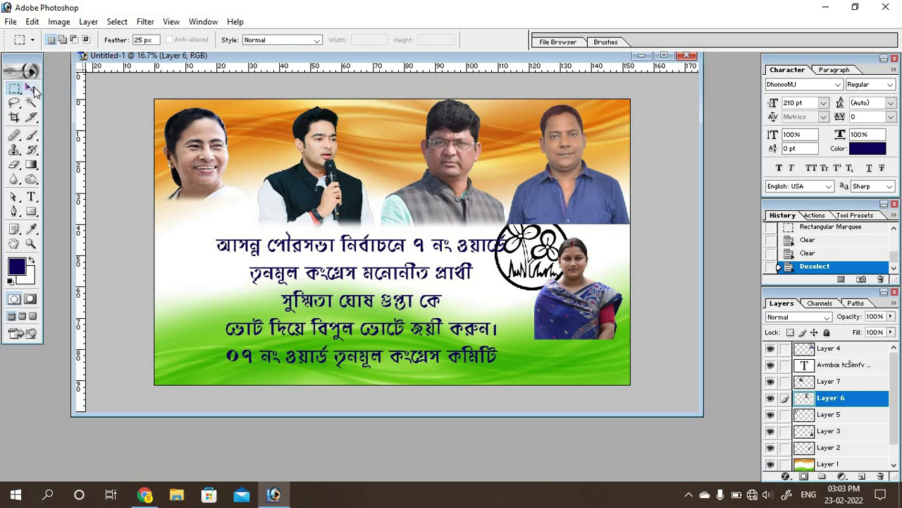
left_click(31, 89)
right_click(547, 184)
left_click(571, 191)
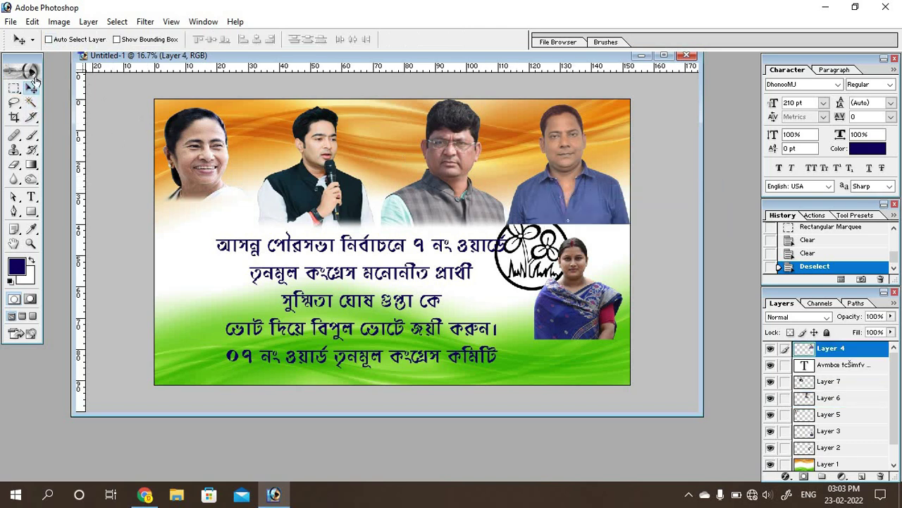
left_click(14, 88)
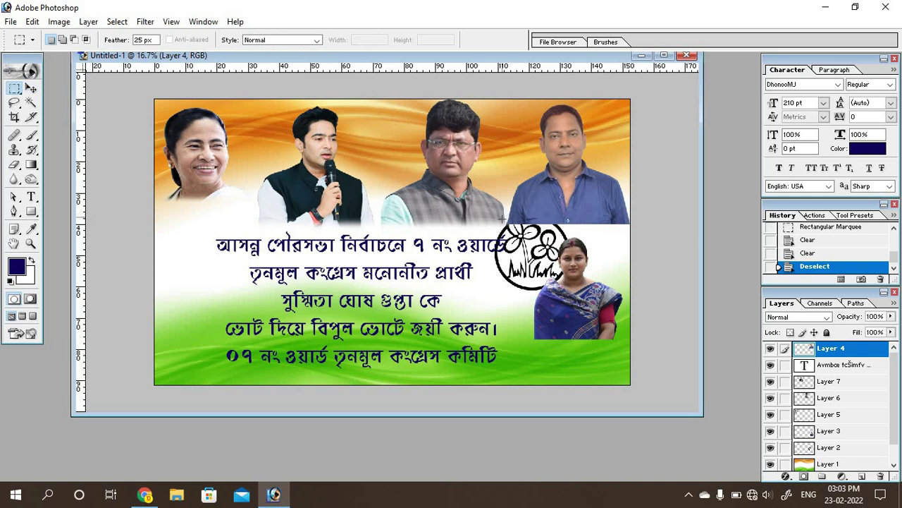
left_click_drag(641, 262, 631, 262)
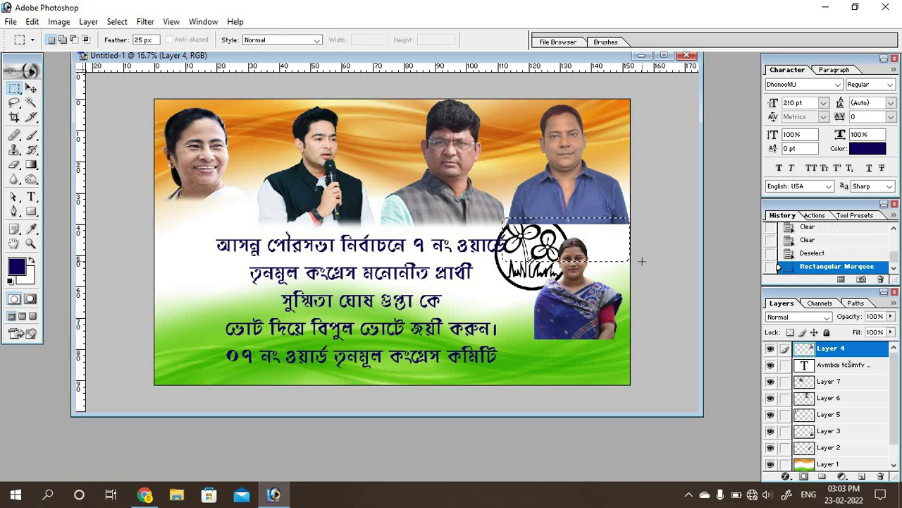
key("Delete")
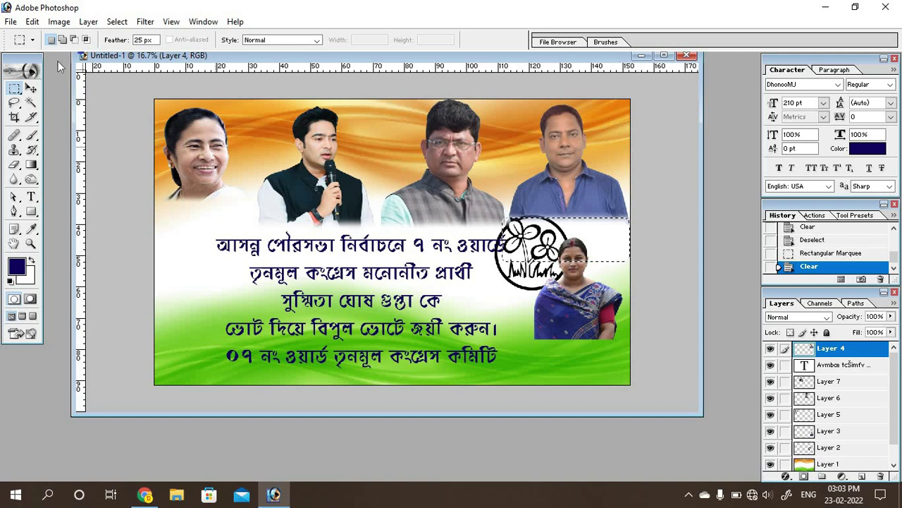
key("ctrl+d")
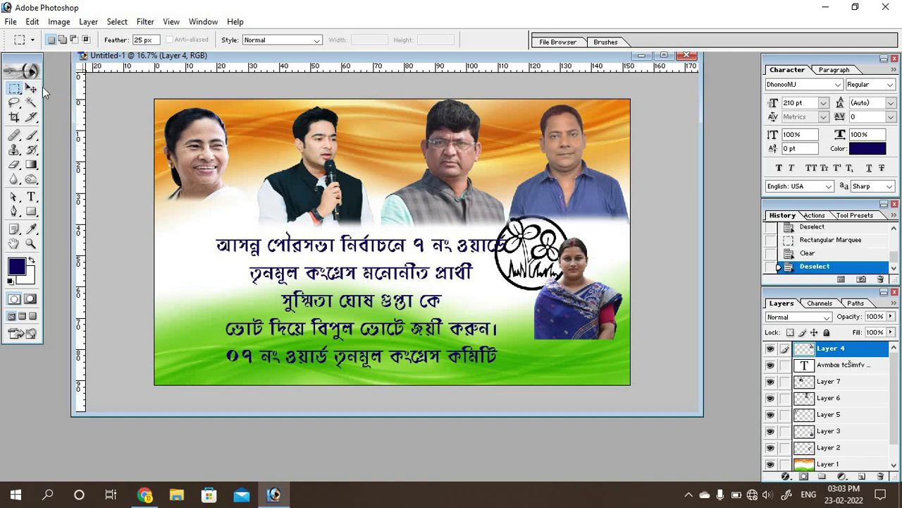
left_click(31, 88)
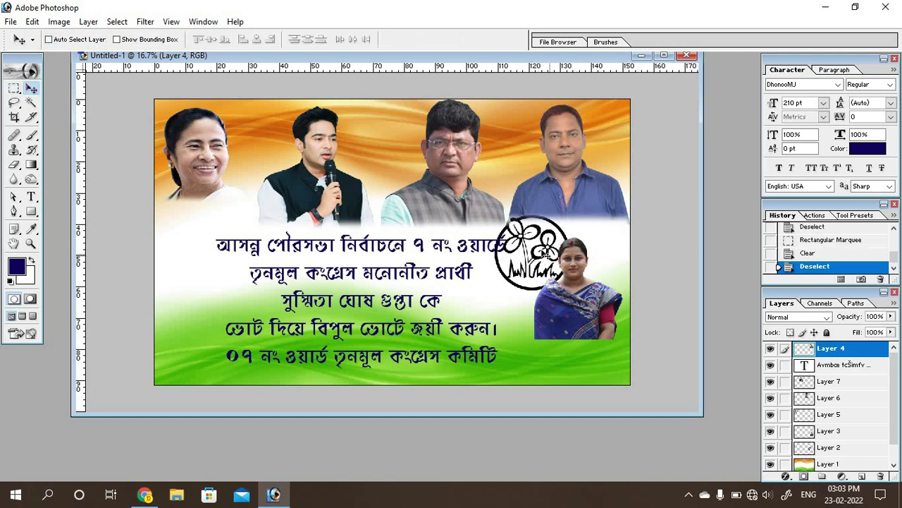
Nudge the blue-shirted man's photo up and shrink the bespectacled man's photo to about 94%
right_click(570, 180)
left_click(574, 188)
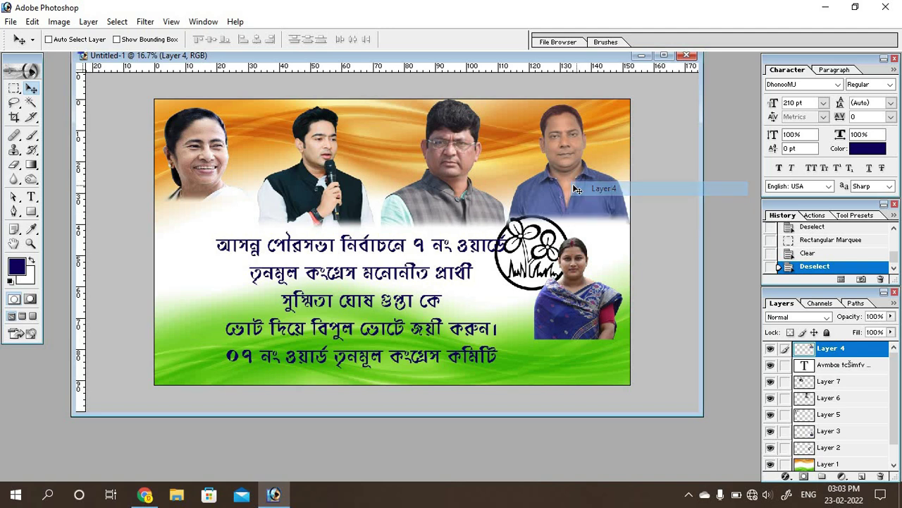
left_click_drag(574, 187, 573, 184)
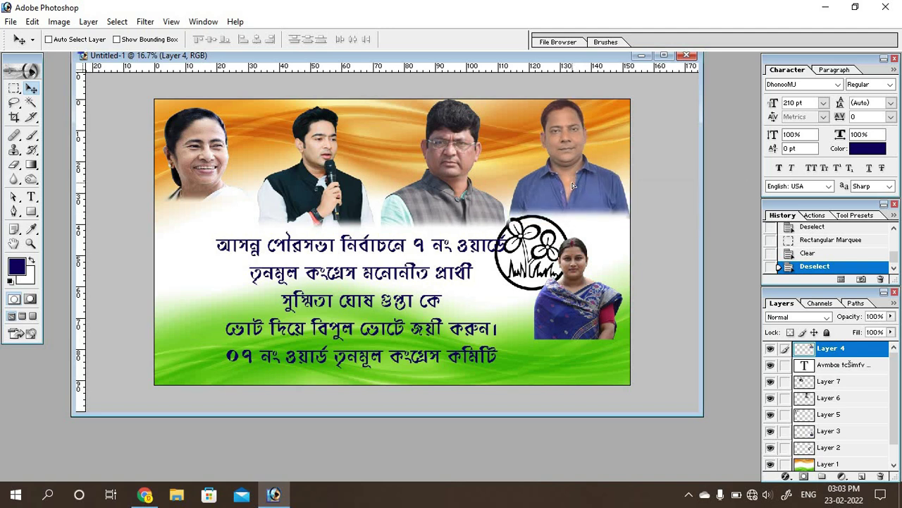
right_click(457, 196)
left_click(458, 198)
key("ctrl+t")
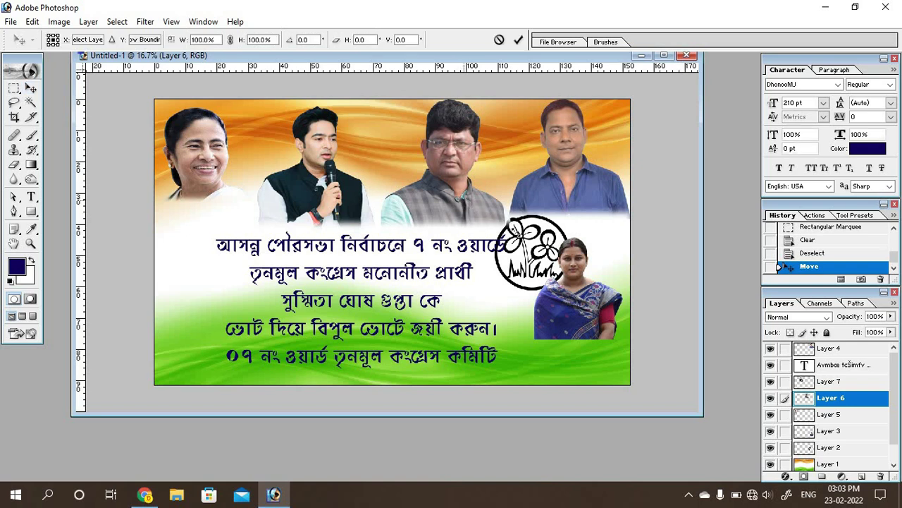
left_click_drag(516, 232, 506, 220)
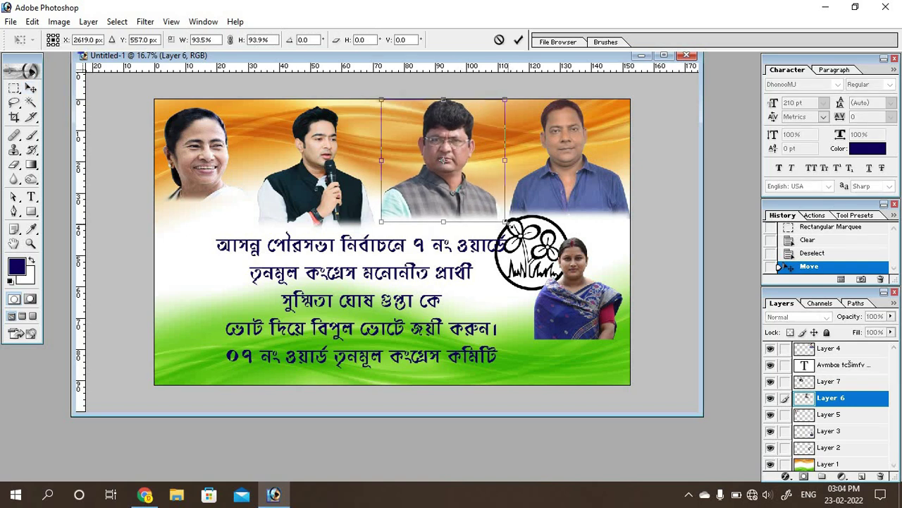
key("Return")
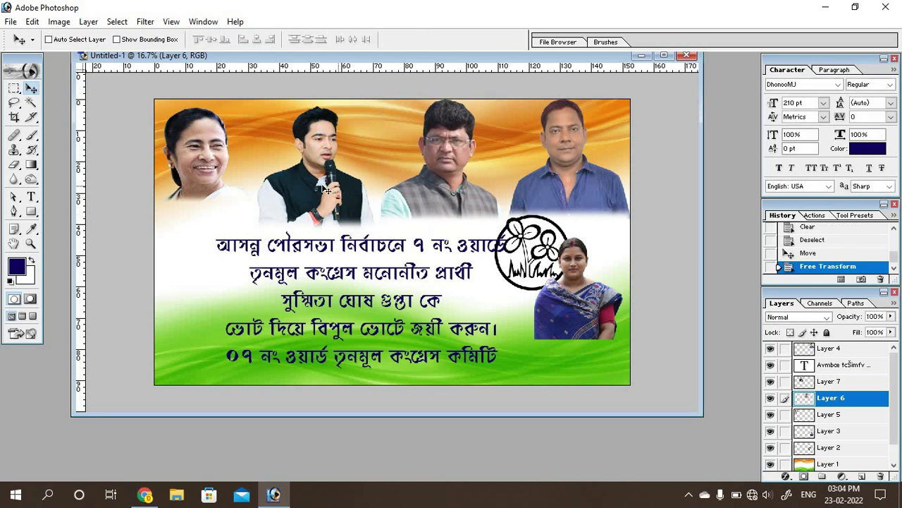
Shift the microphone man's photo slightly left and down
right_click(322, 189)
left_click(325, 194)
left_click_drag(322, 189, 319, 196)
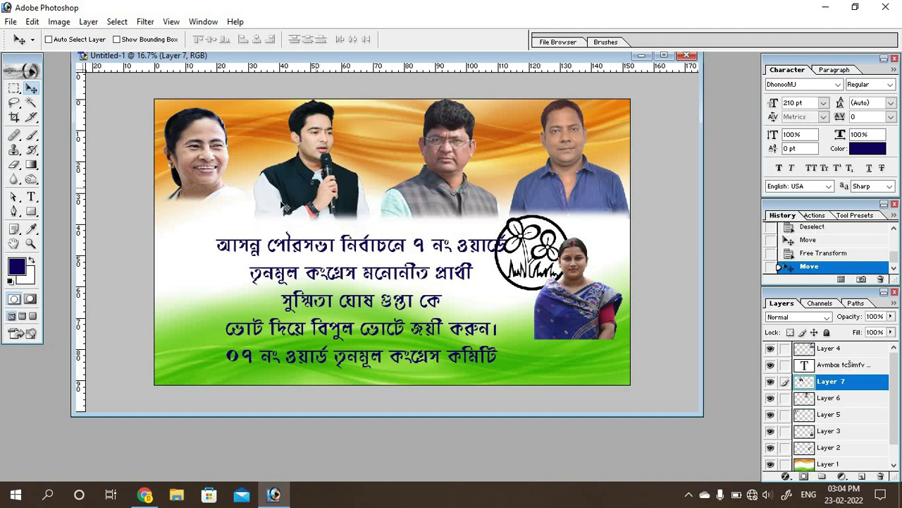
right_click(536, 241)
Move the flower logo beside the first text line and shrink it to about 78%
left_click(537, 240)
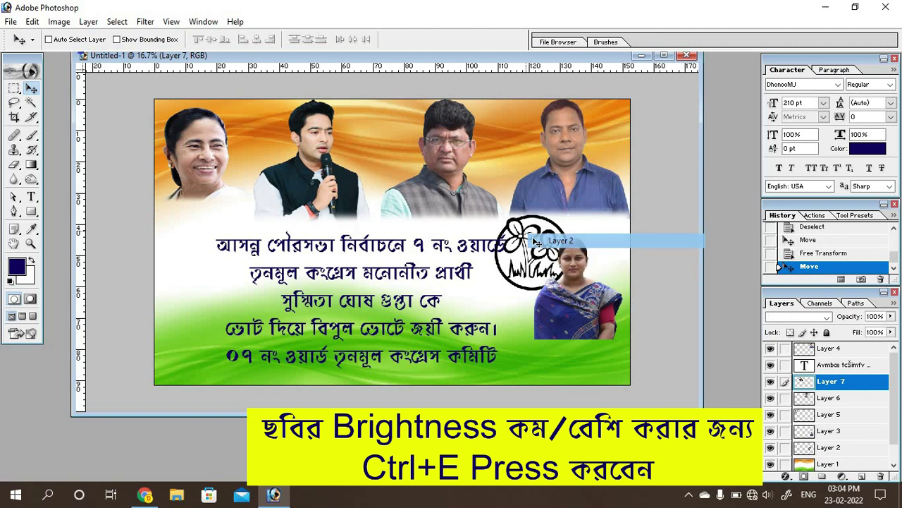
left_click_drag(538, 240, 195, 229)
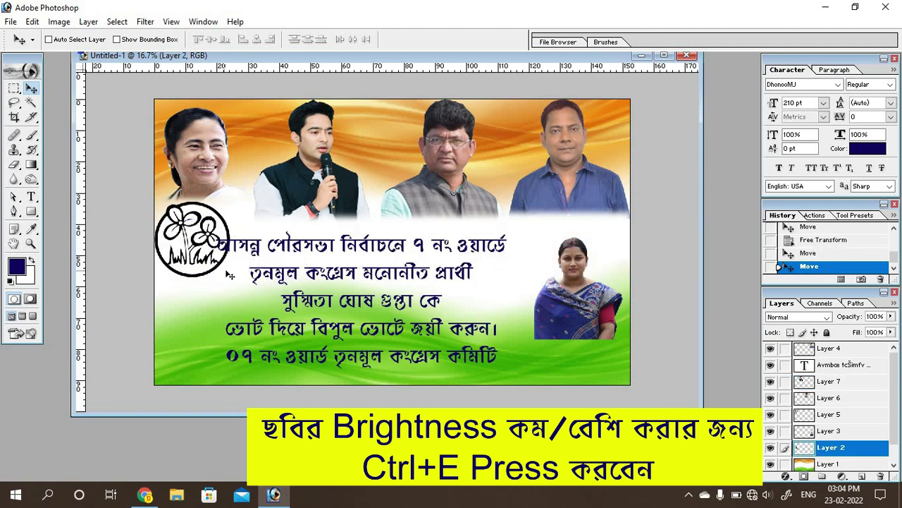
key("ctrl+t")
left_click_drag(220, 275, 209, 259)
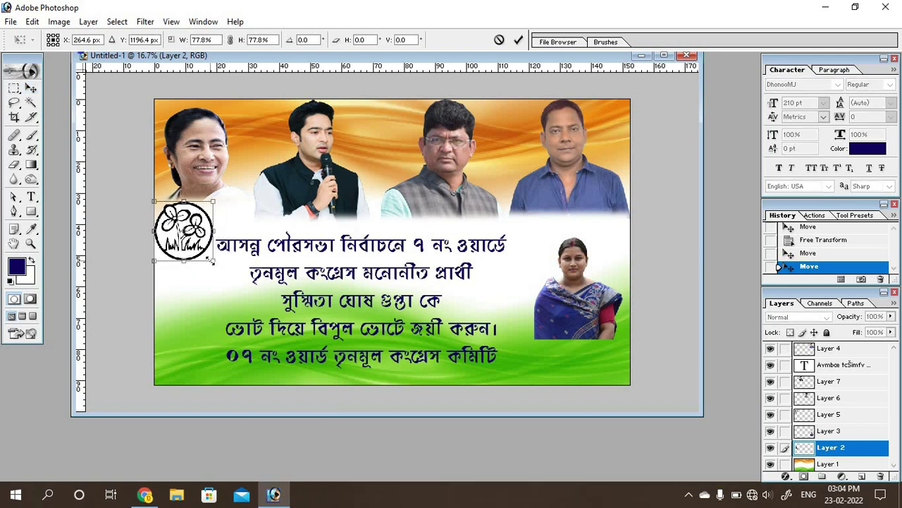
key("Return")
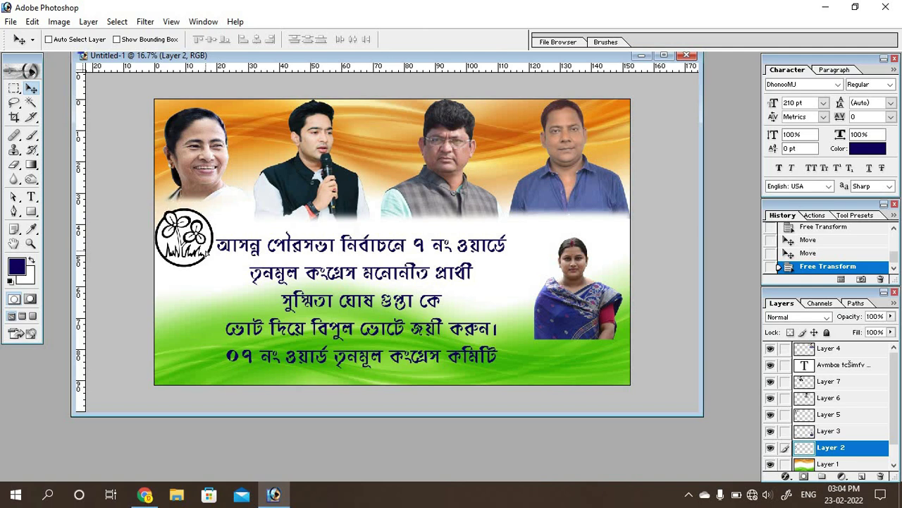
left_click_drag(208, 247, 209, 249)
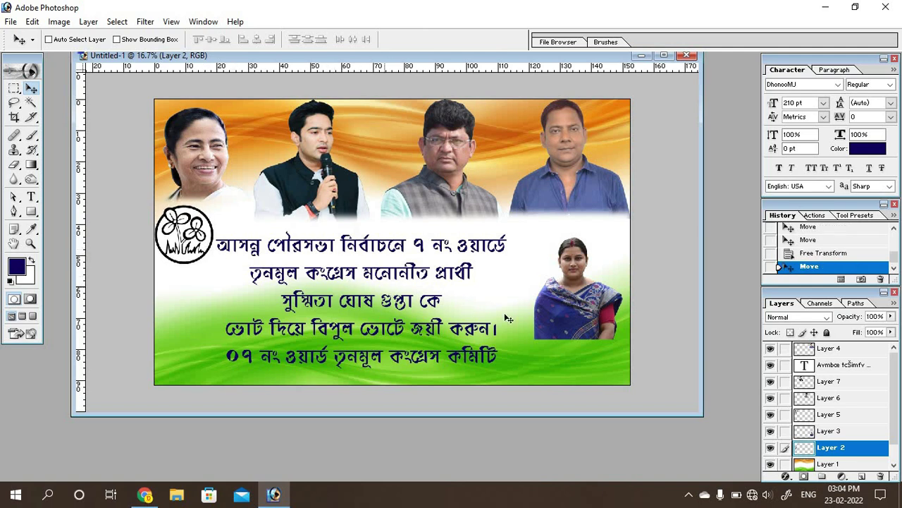
Move the woman's photo up-left and bring its layer in front of everything
right_click(582, 313)
left_click(589, 306)
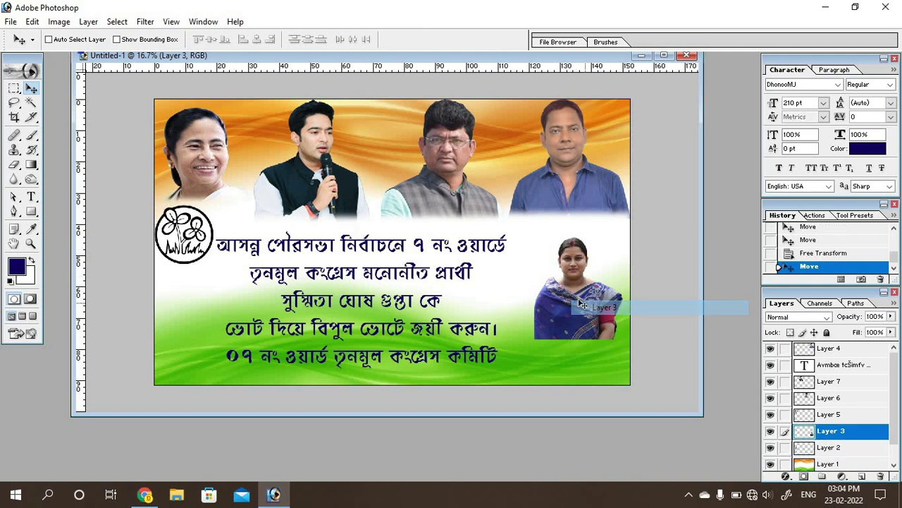
left_click_drag(575, 293, 562, 267)
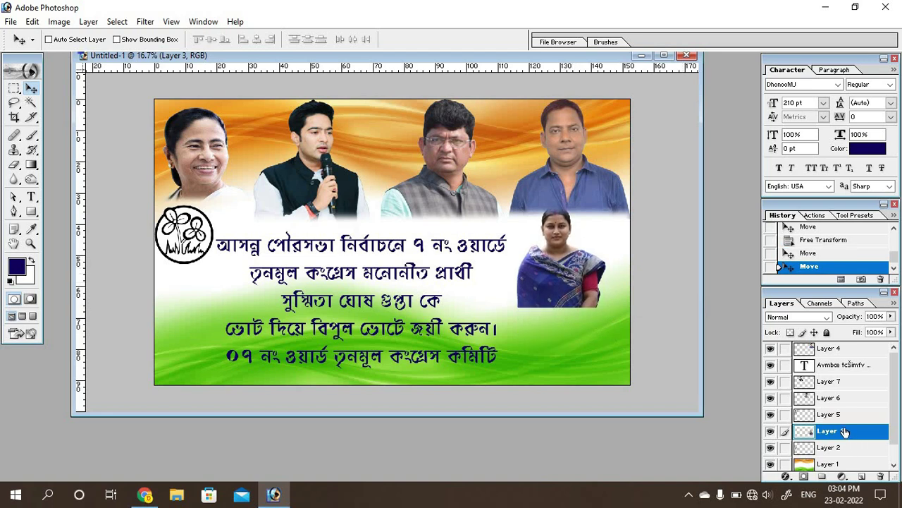
left_click_drag(843, 430, 849, 347)
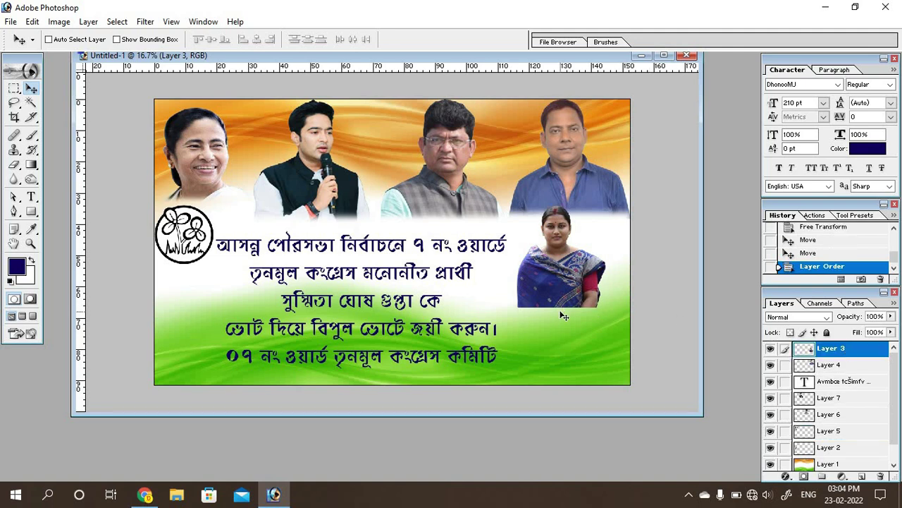
Enlarge the woman's photo to about 181% and fit it into the bottom-right corner
key("ctrl+t")
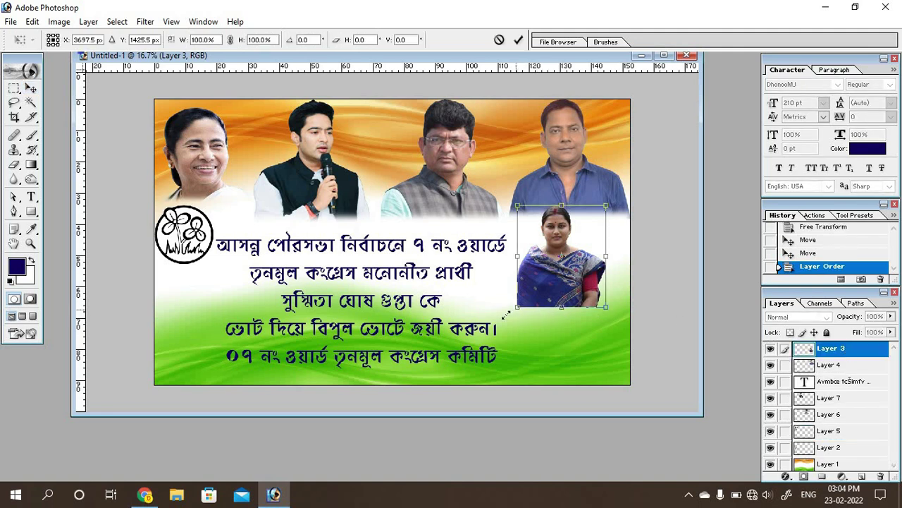
left_click_drag(507, 314, 427, 367)
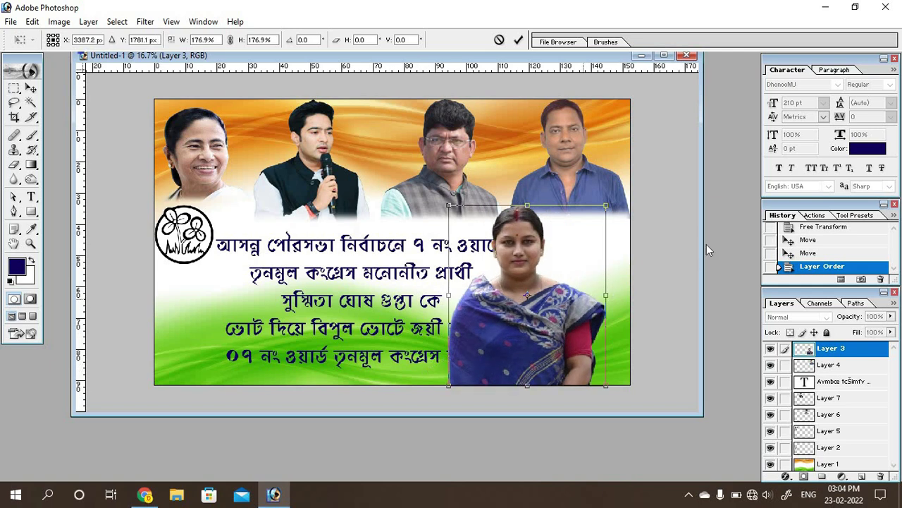
left_click_drag(606, 206, 612, 203)
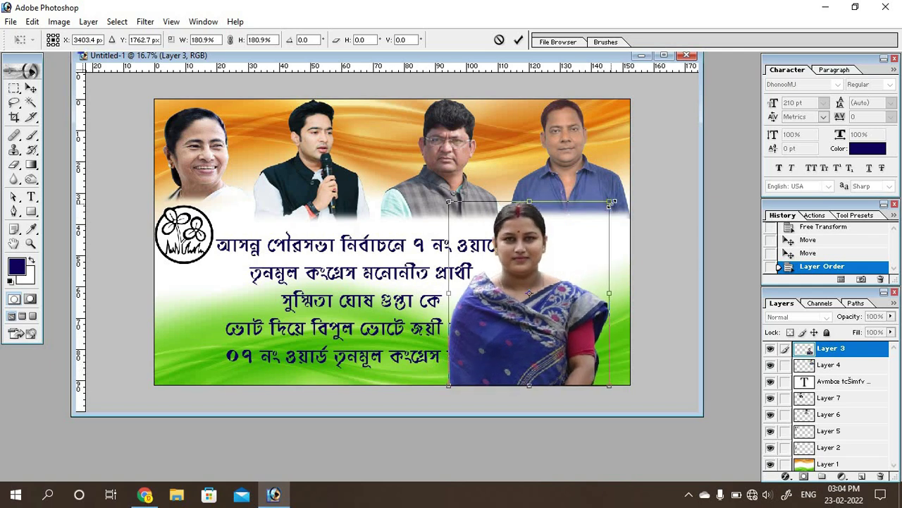
key("Return")
left_click_drag(572, 266, 597, 265)
key("shift+Down")
key("shift+Down")
key("shift+Down")
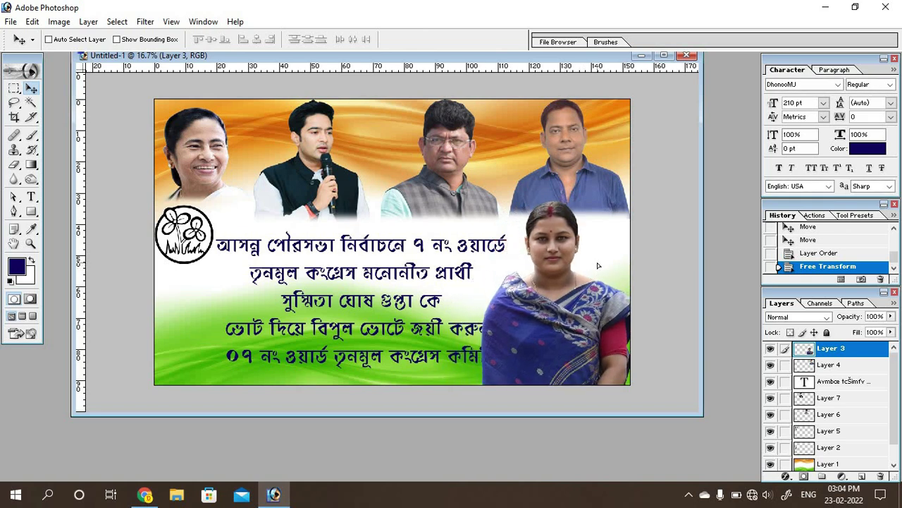
key("shift+Left")
key("shift+Left")
key("shift+Left")
key("shift+Left")
key("shift+Left")
key("shift+Left")
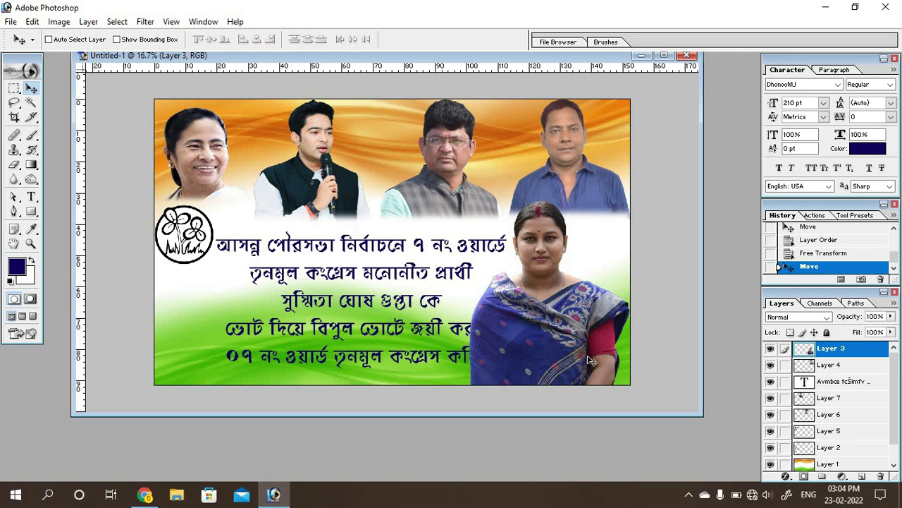
Draw a full-width navy rectangle across the bottom of the poster
left_click(31, 211)
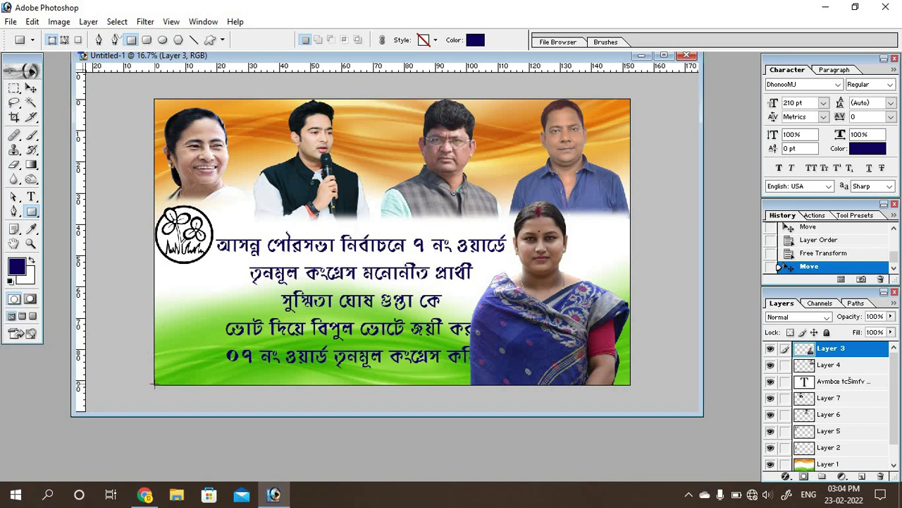
mouse_move(153, 384)
left_mouse_down()
mouse_move(652, 358)
mouse_move(630, 359)
left_mouse_up()
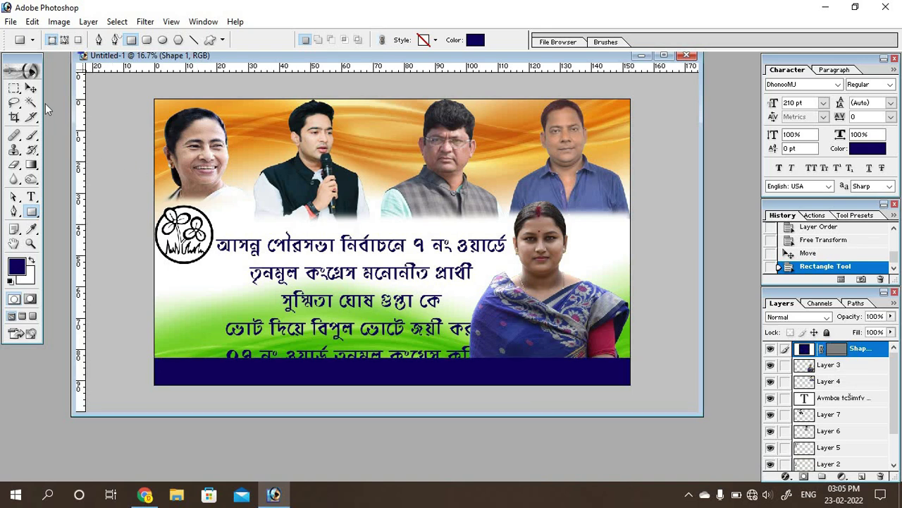
left_click(31, 87)
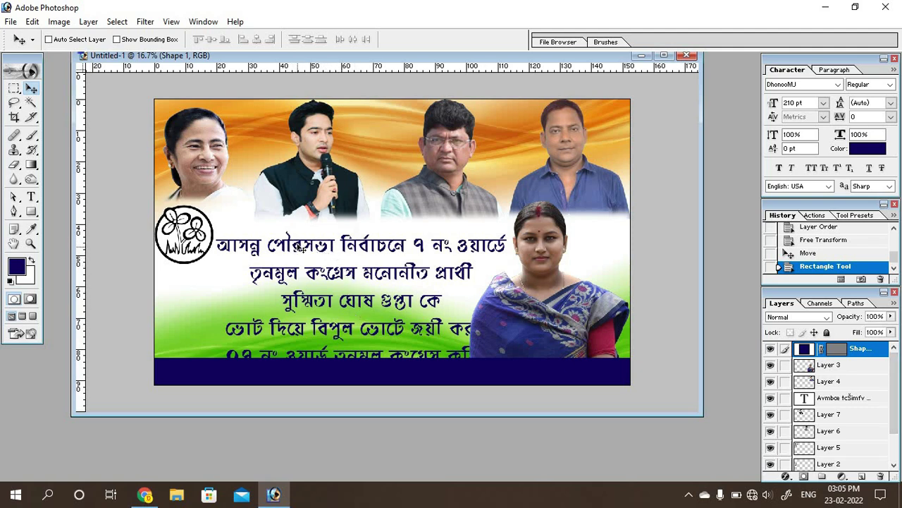
Delete the bottom ward committee line from the main Bengali text layer
right_click(300, 247)
left_click(326, 251)
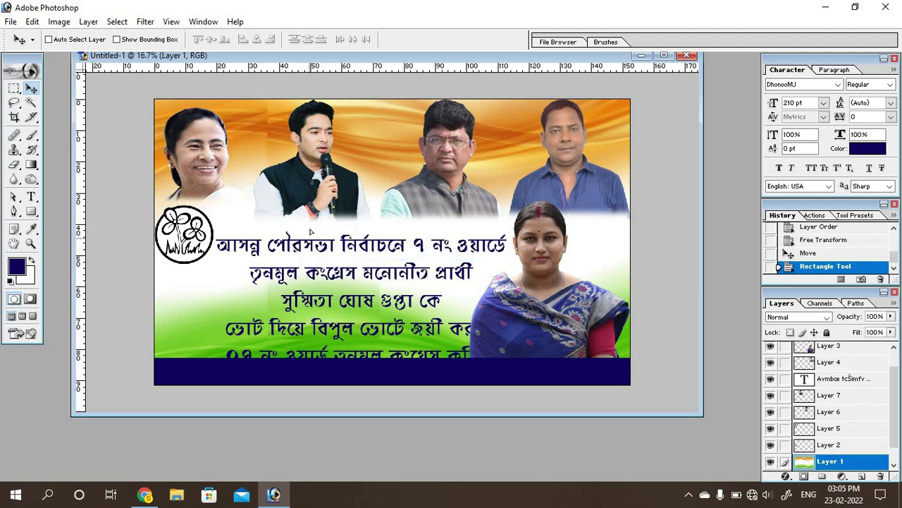
left_click_drag(308, 231, 313, 232)
key("ctrl+z")
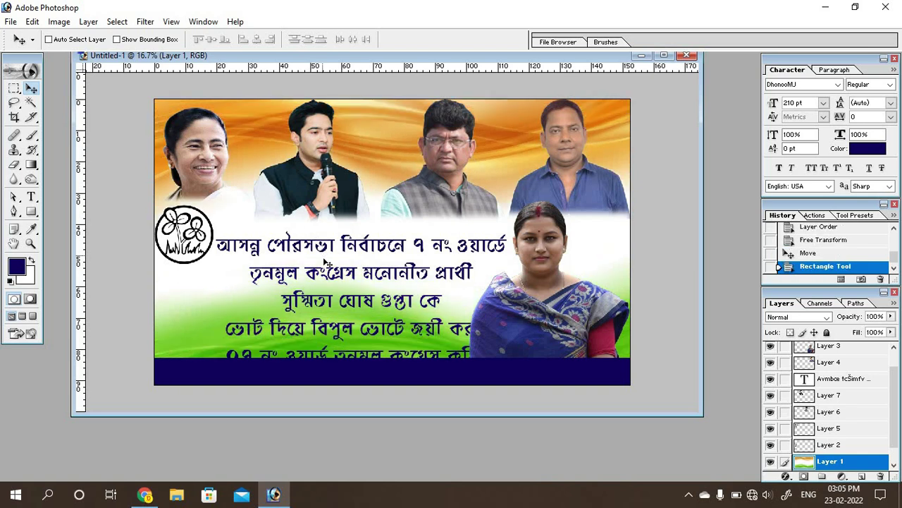
right_click(333, 251)
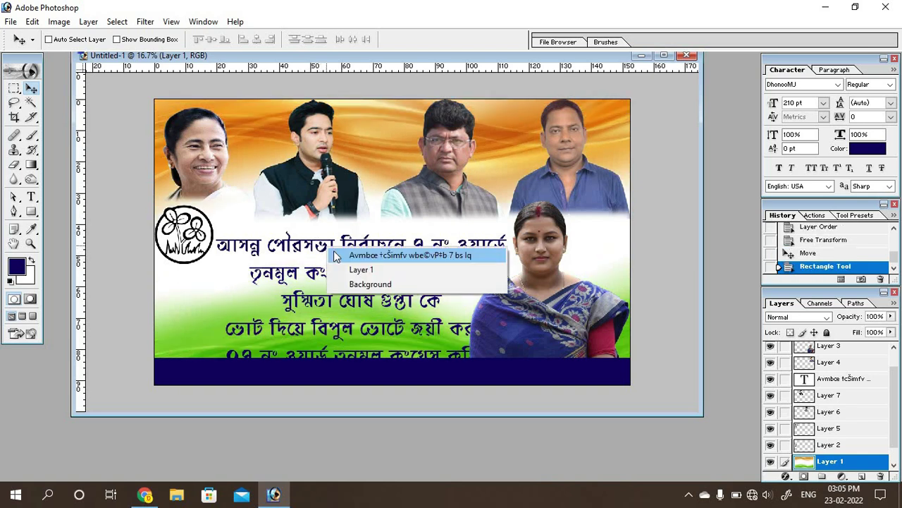
left_click(338, 255)
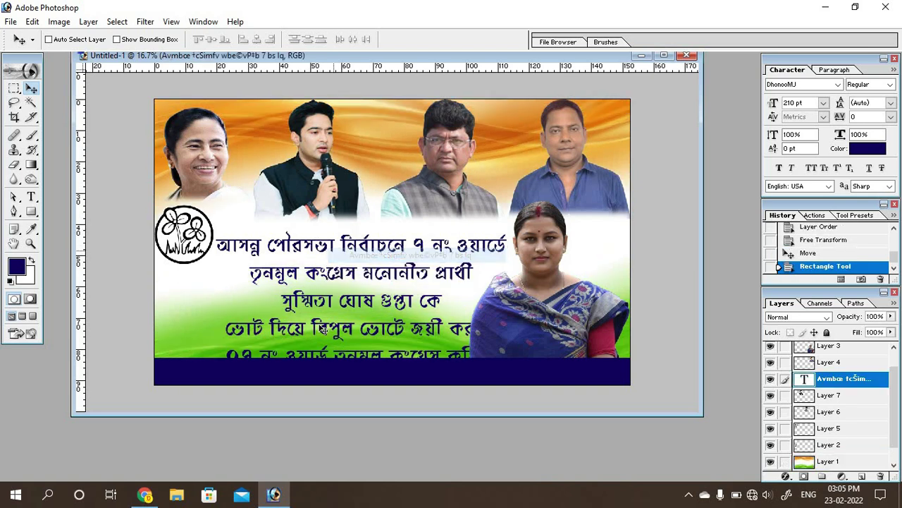
left_click(32, 199)
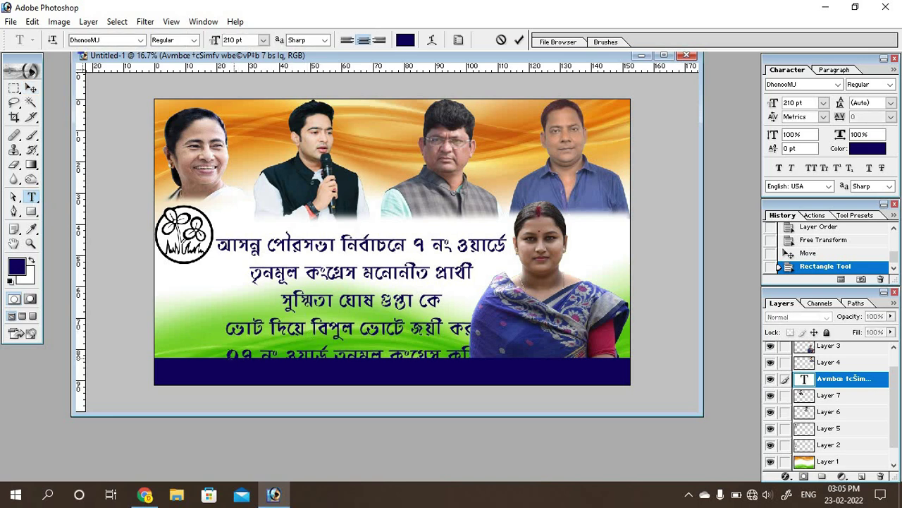
left_click_drag(230, 352, 498, 358)
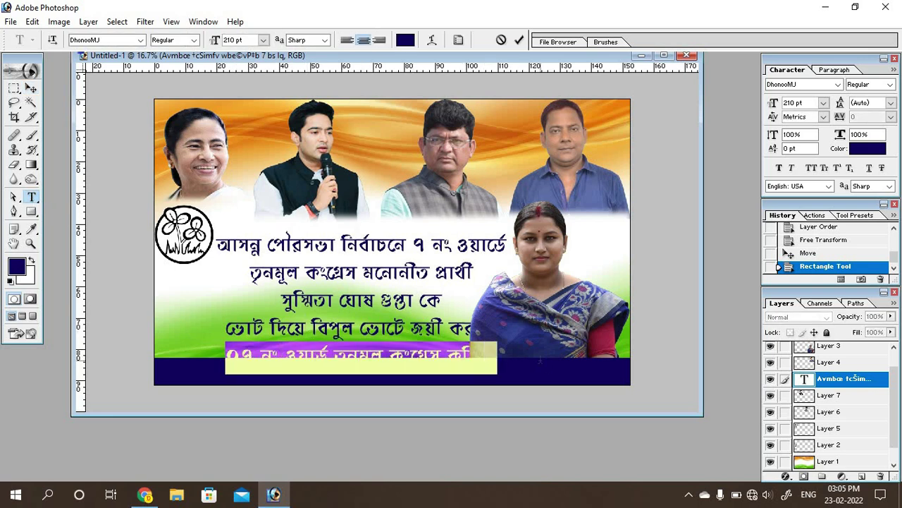
key("Delete")
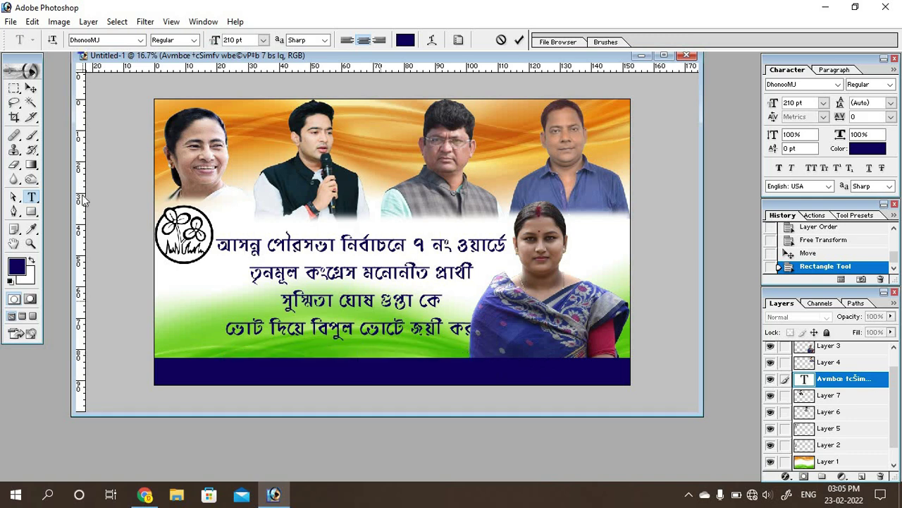
left_click(31, 88)
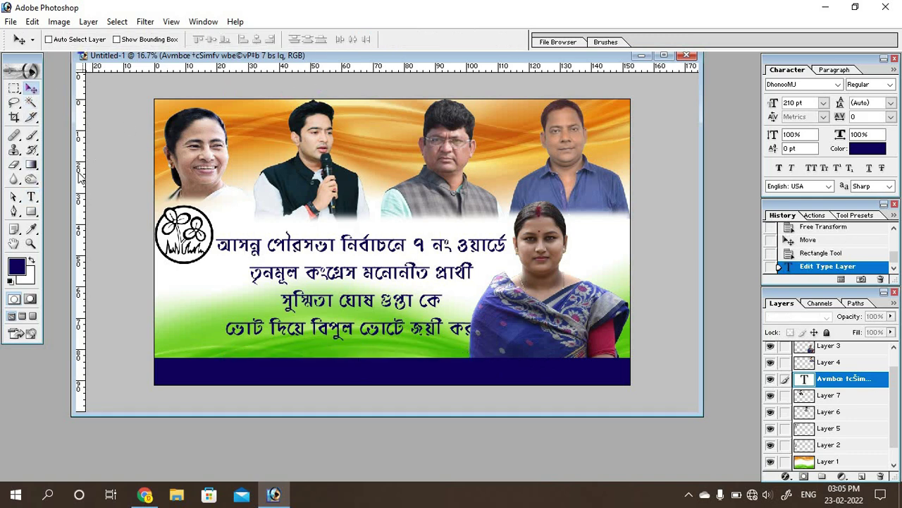
Add a new white text layer in the navy band with the typed footer text 'Avgvi'
left_click(31, 197)
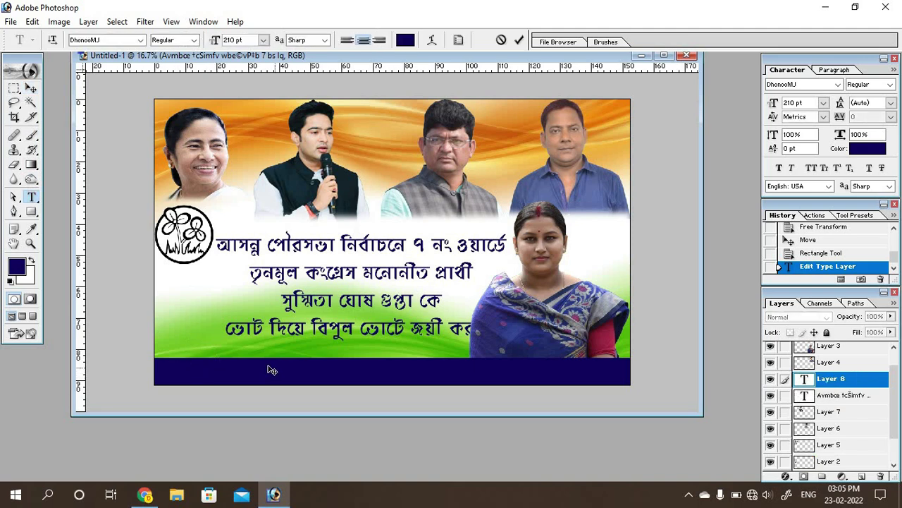
left_click(269, 370)
left_click(406, 39)
left_click(571, 262)
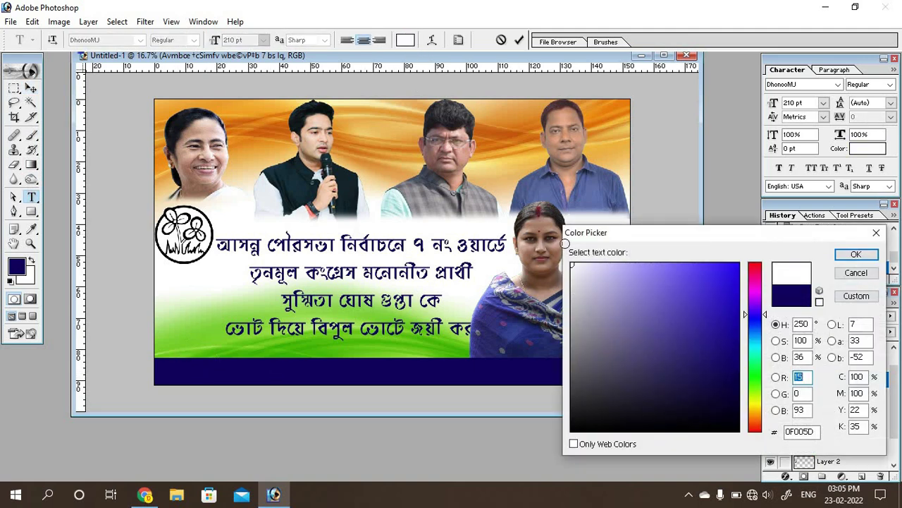
left_click(856, 253)
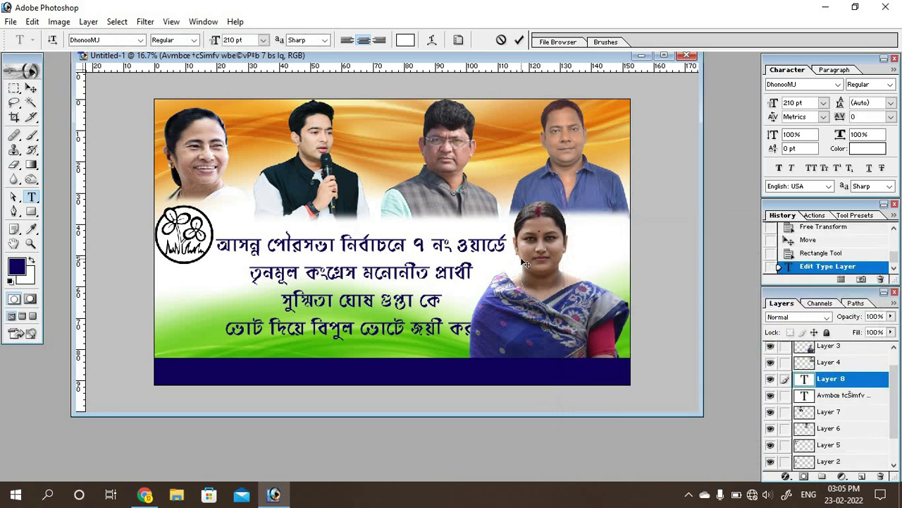
type("Avgvi")
key("ctrl+a")
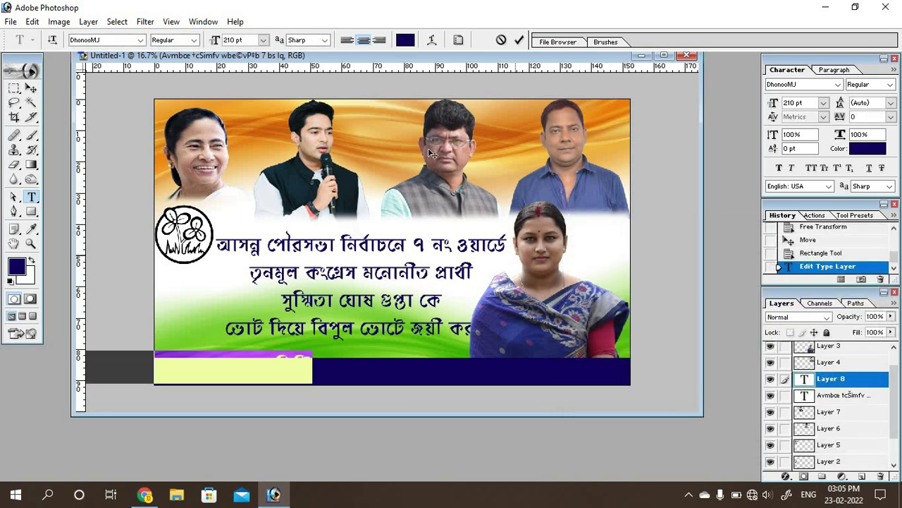
left_click(405, 41)
left_click(571, 263)
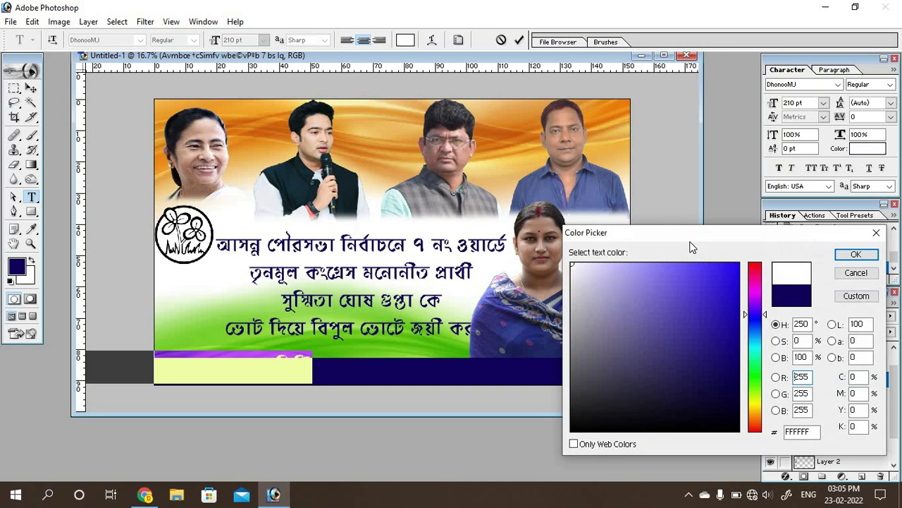
left_click(855, 256)
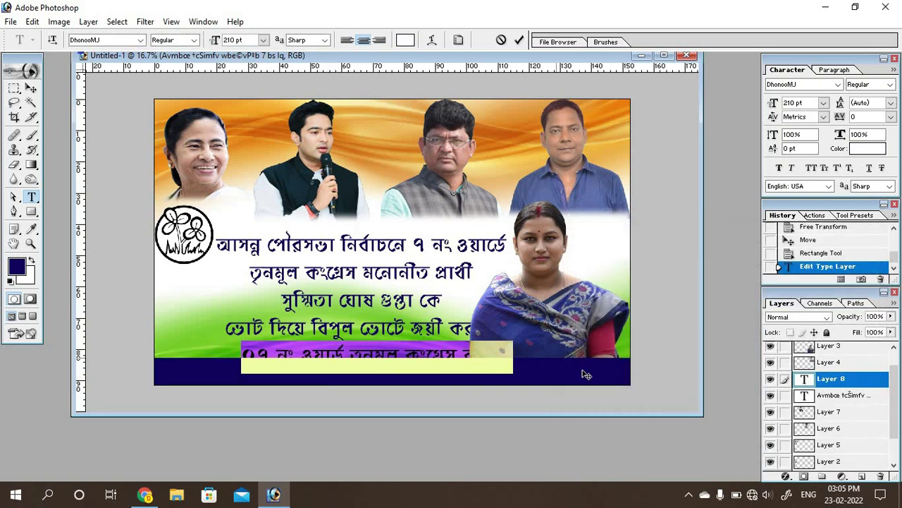
left_click(31, 88)
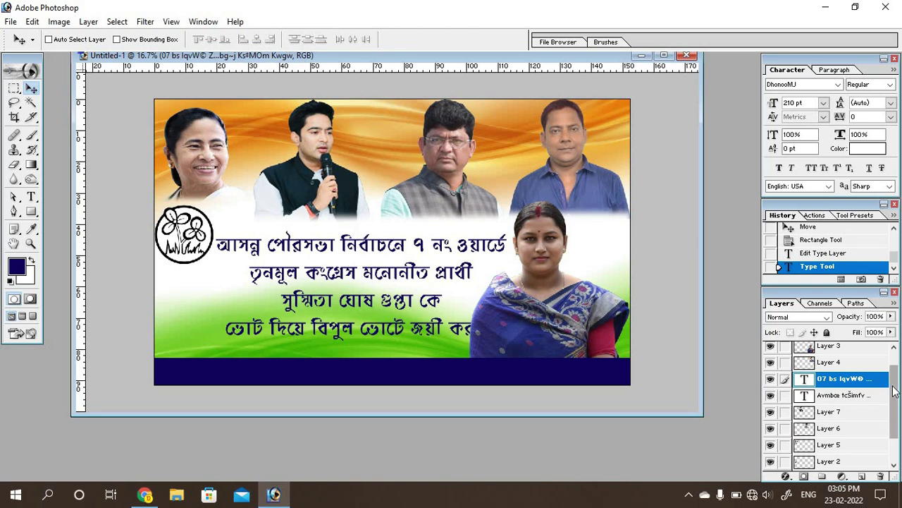
Move the committee text above Shape 1, widen it to about 114%, and centre it
left_click_drag(893, 387, 893, 371)
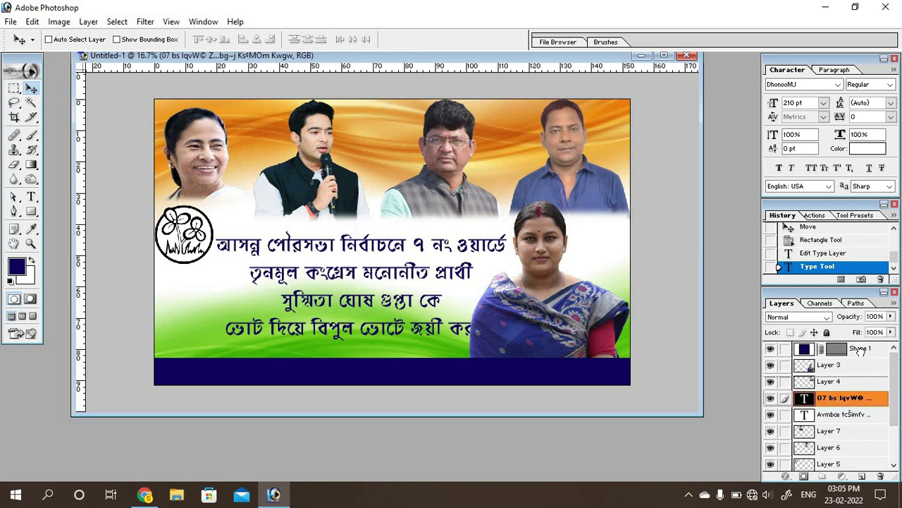
left_click_drag(865, 401, 846, 346)
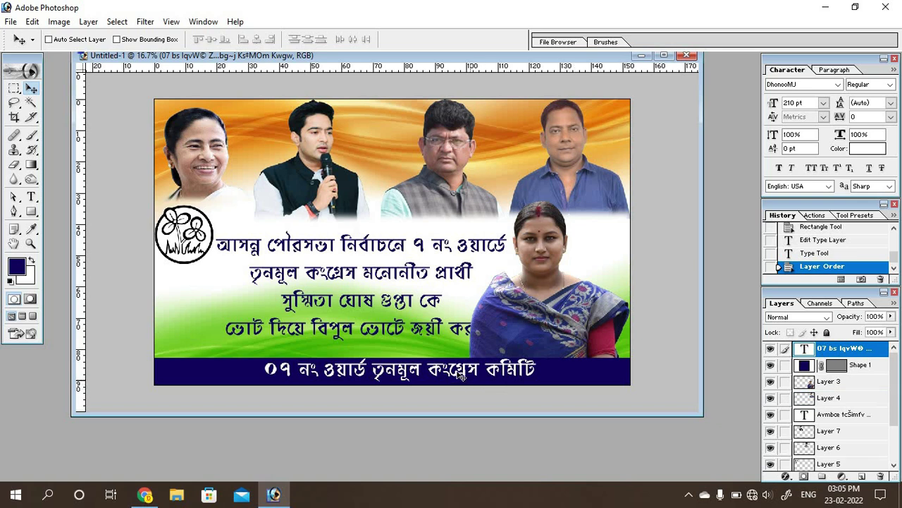
left_click_drag(460, 377, 449, 373)
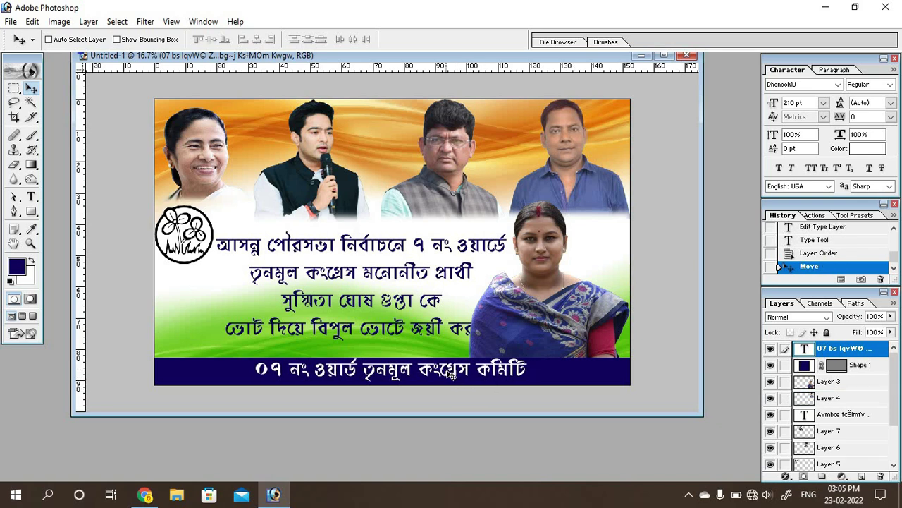
key("ctrl+t")
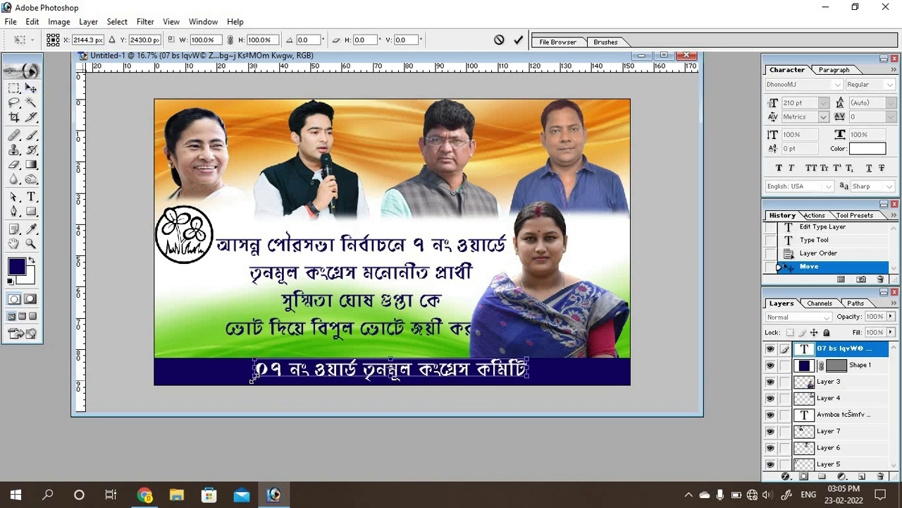
left_click_drag(252, 379, 214, 381)
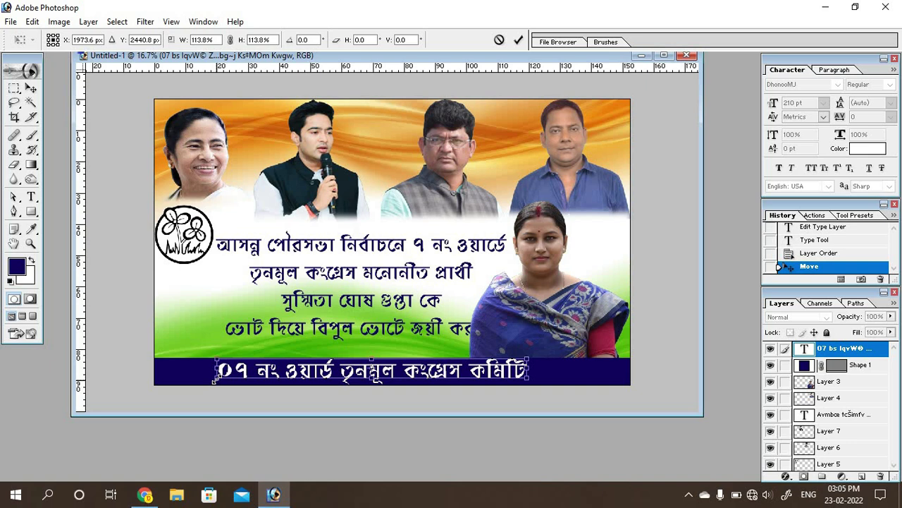
key("Return")
key("Right")
key("Right")
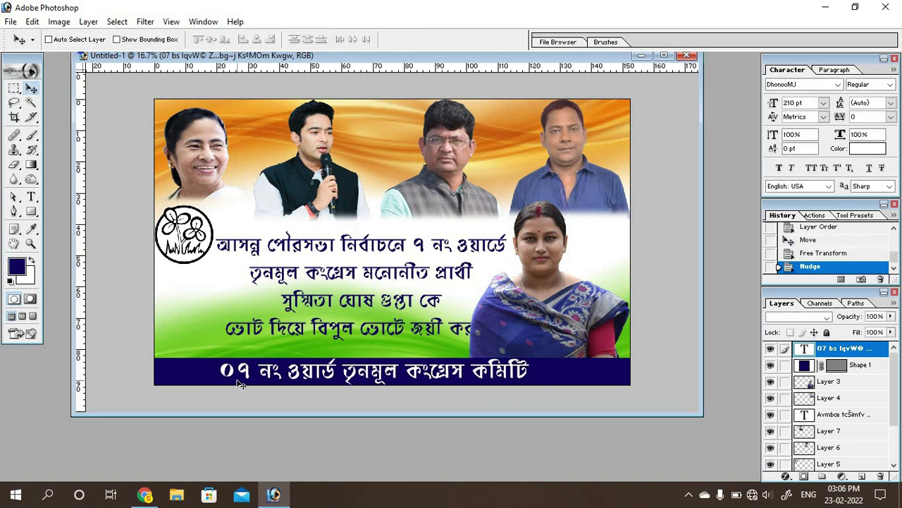
key("shift+Right")
key("shift+Right")
key("shift+Right")
key("shift+Right")
key("shift+Right")
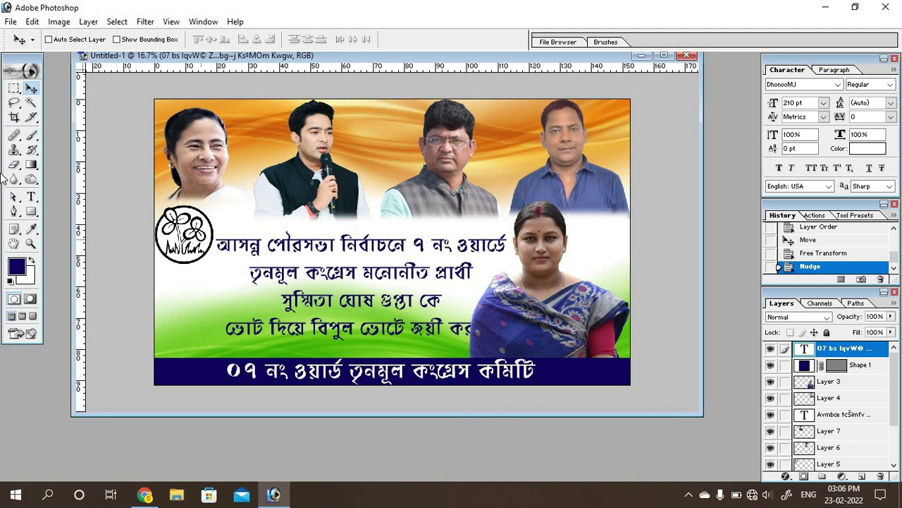
Delete the first two lines from the main Bengali text block and move the remaining lines down onto the green
left_click(31, 196)
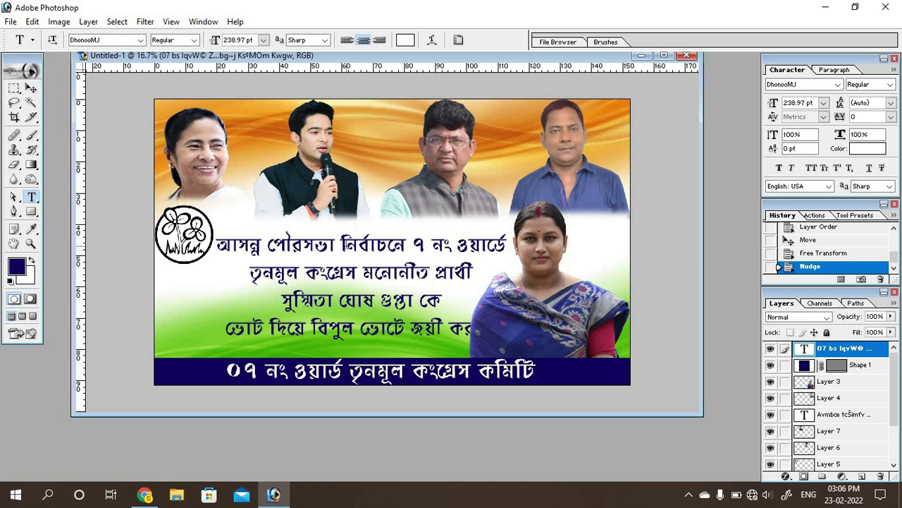
left_click(215, 243)
left_click_drag(216, 244, 491, 272)
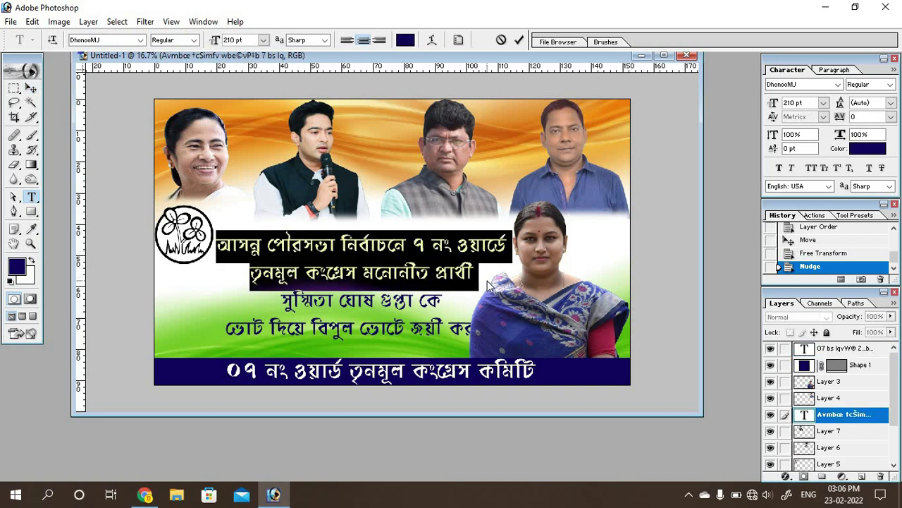
key("BackSpace")
left_click(31, 88)
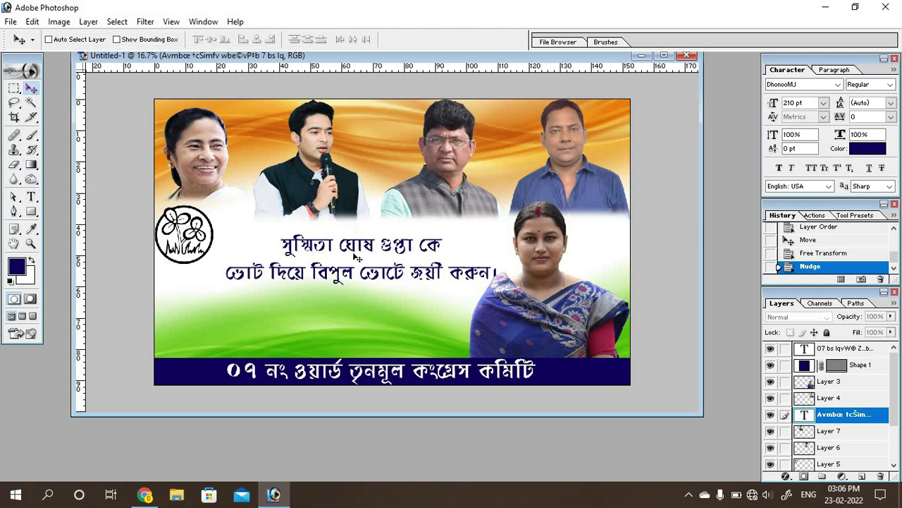
left_click_drag(357, 259, 301, 324)
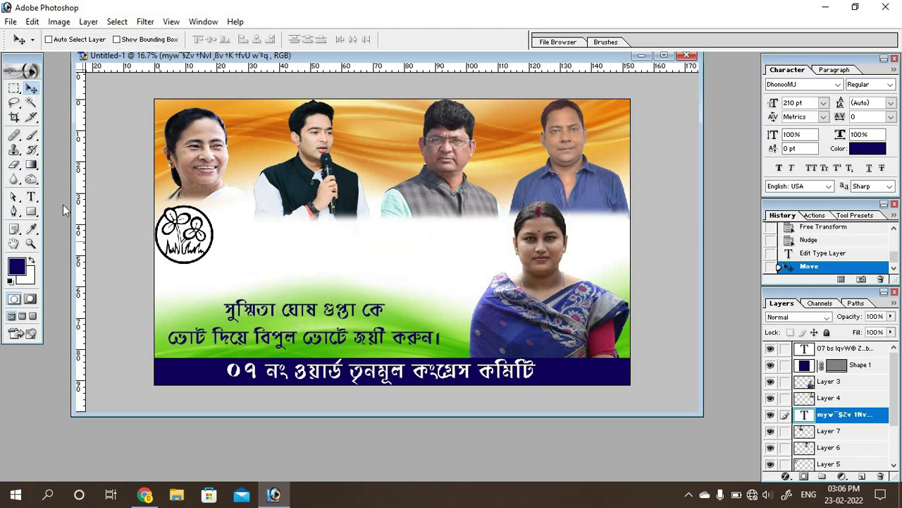
Paste the two heading lines as a new text layer beside the logo, clear of it
left_click(31, 196)
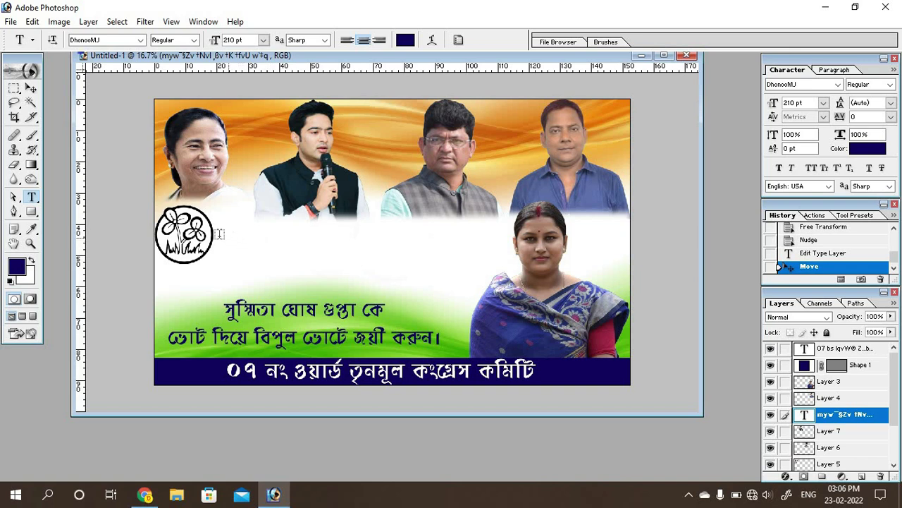
left_click(219, 234)
key("ctrl+v")
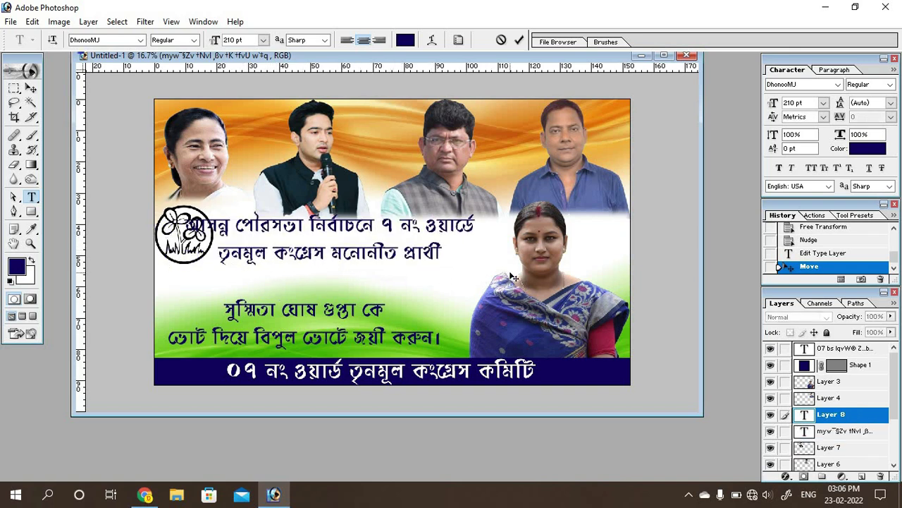
key("BackSpace")
left_click_drag(493, 271, 521, 274)
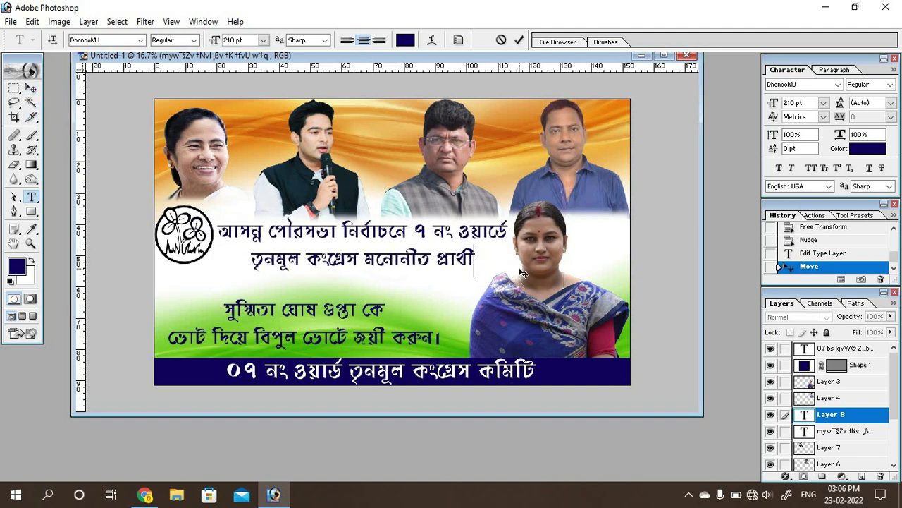
left_click(31, 88)
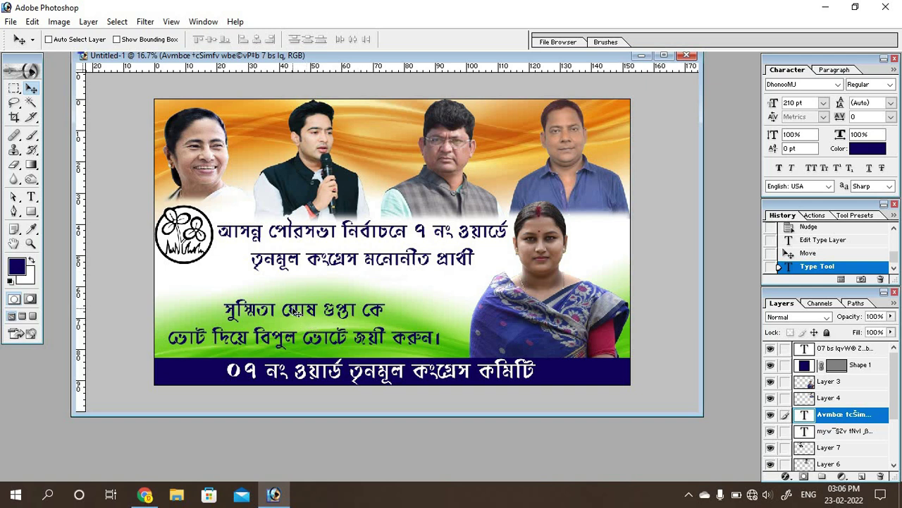
Delete the candidate's name from the first line of the lower text block
right_click(293, 314)
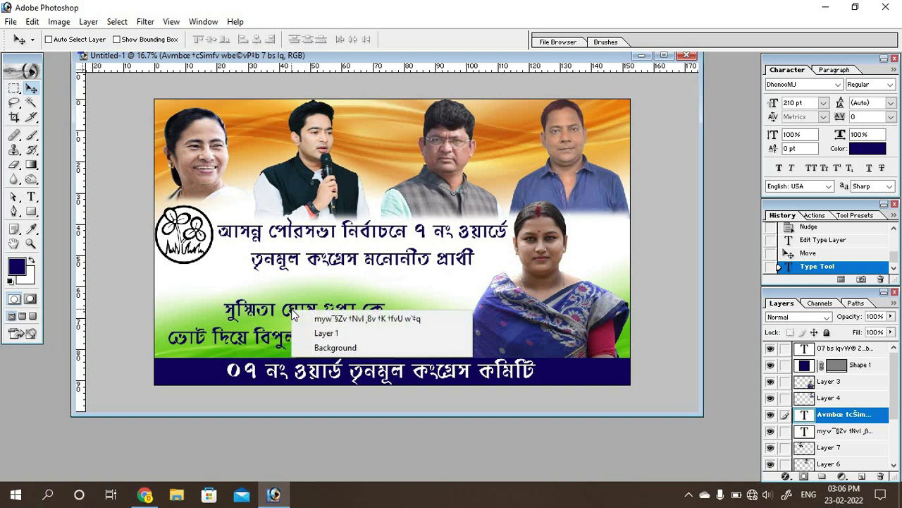
left_click(31, 197)
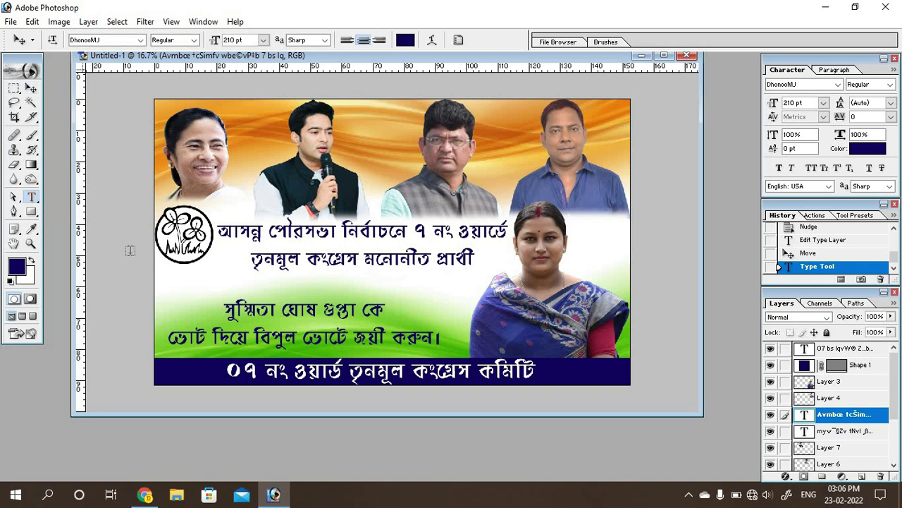
left_click(269, 311)
left_click_drag(224, 311, 356, 311)
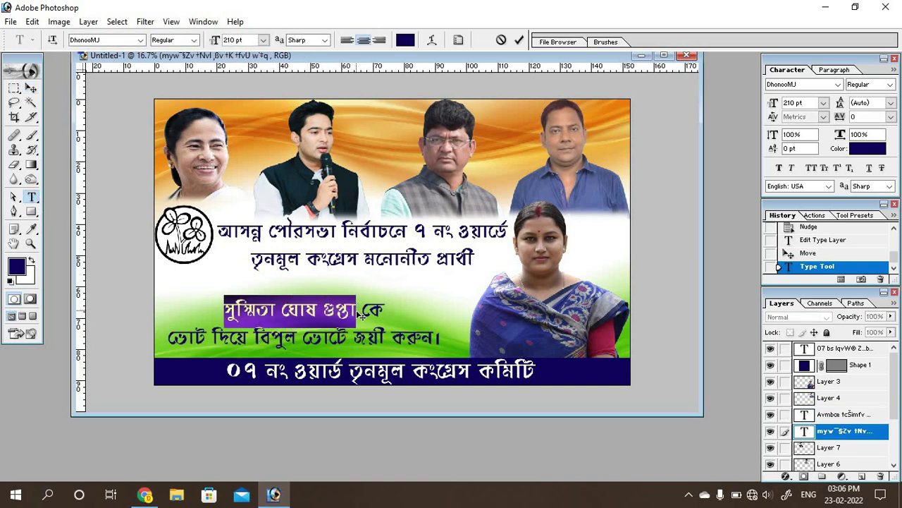
key("BackSpace")
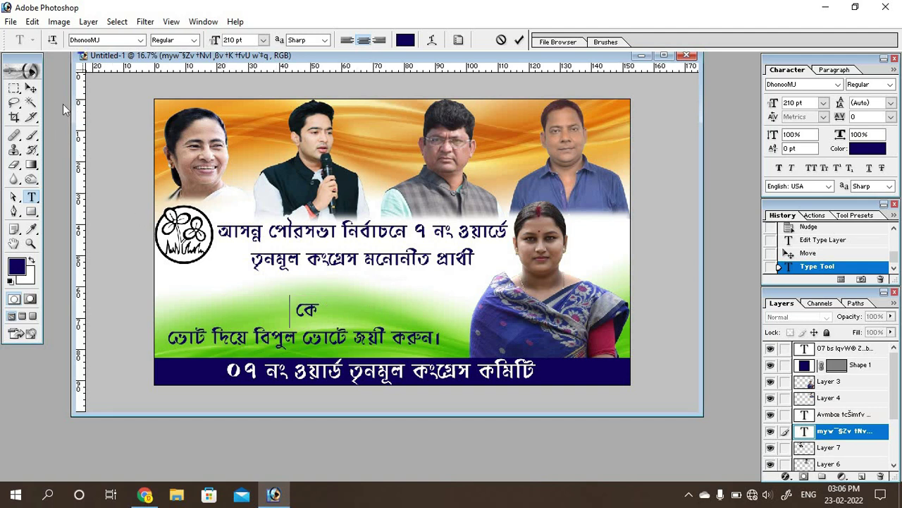
left_click(30, 88)
left_click(30, 197)
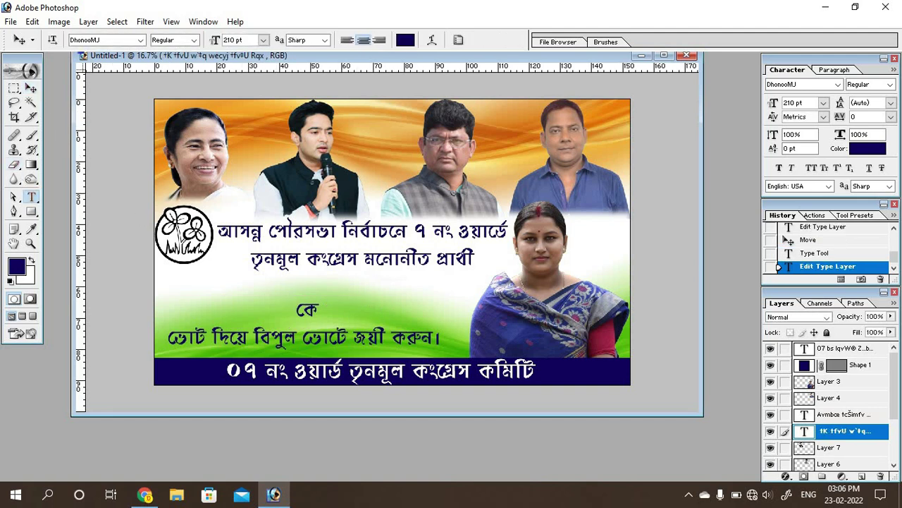
left_click(173, 284)
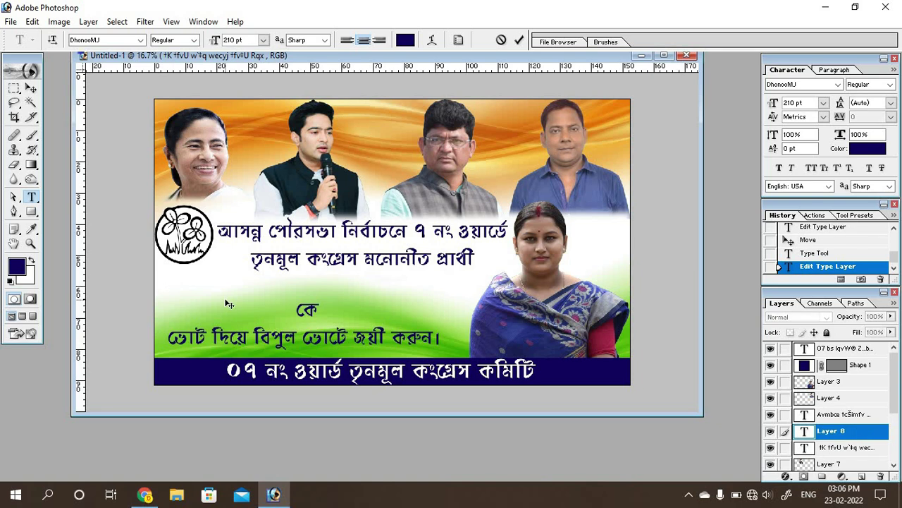
key("ctrl+v")
left_click_drag(344, 287, 364, 291)
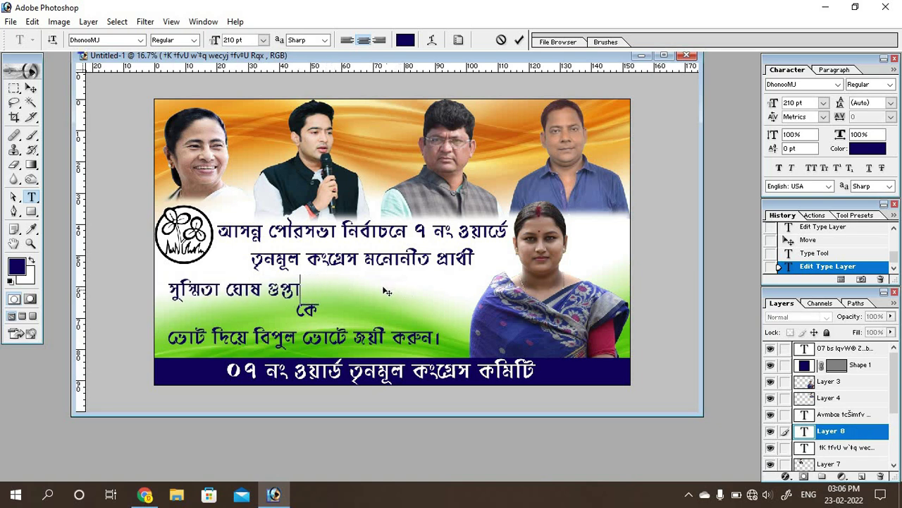
left_click(31, 89)
Remove কে from the lower text and move the ভোট দিয়ে line lower
left_click(31, 197)
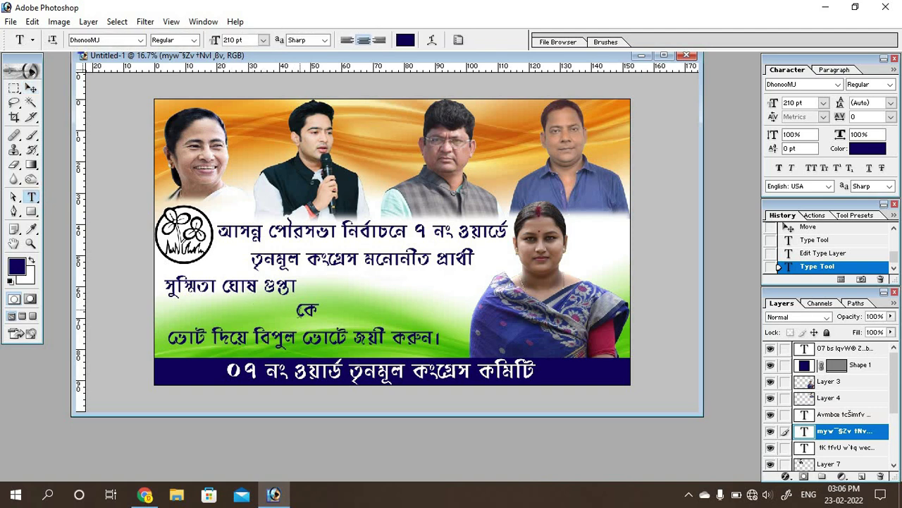
left_click_drag(300, 313, 329, 315)
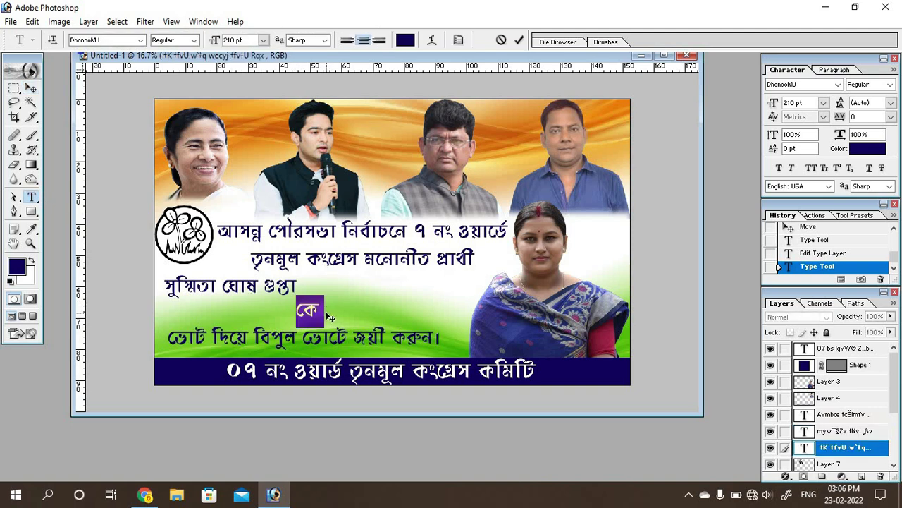
key("BackSpace")
key("BackSpace")
left_click(31, 89)
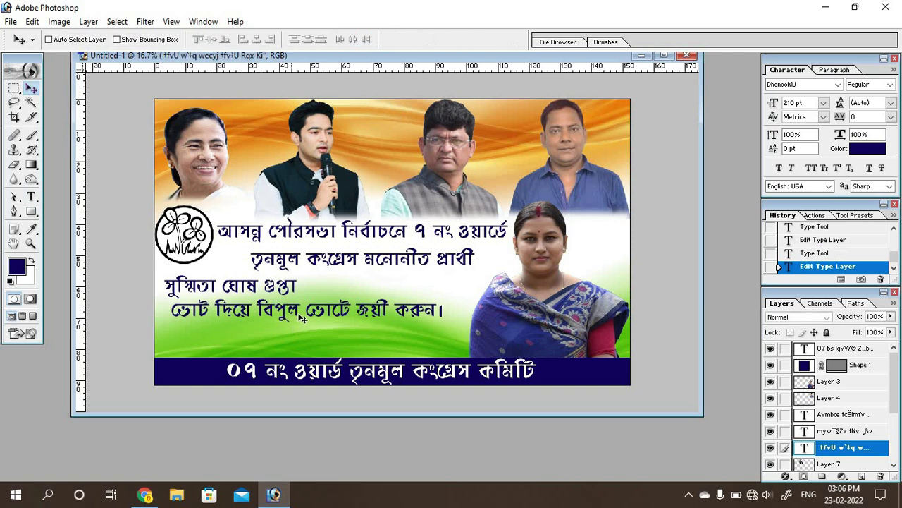
left_click_drag(292, 316, 293, 350)
Type কে as a separate text layer and place it right of the name
left_click(31, 197)
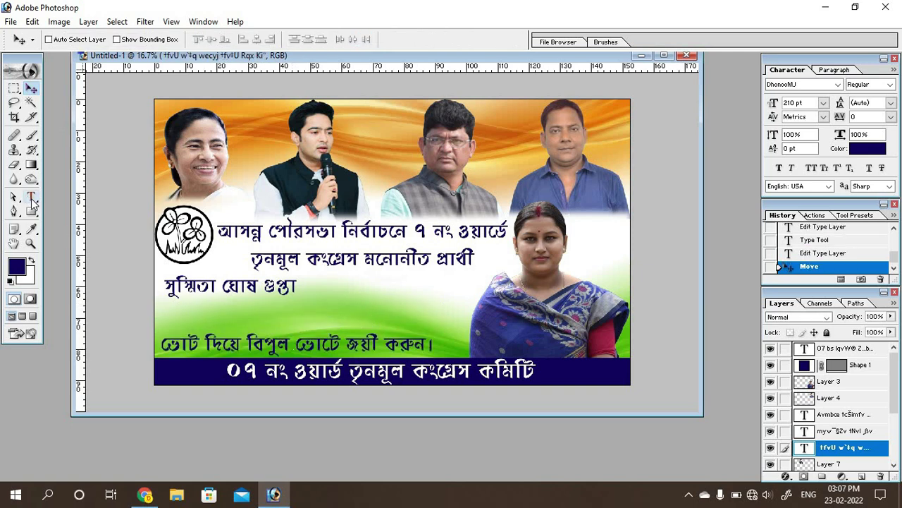
left_click(320, 314)
type("কে")
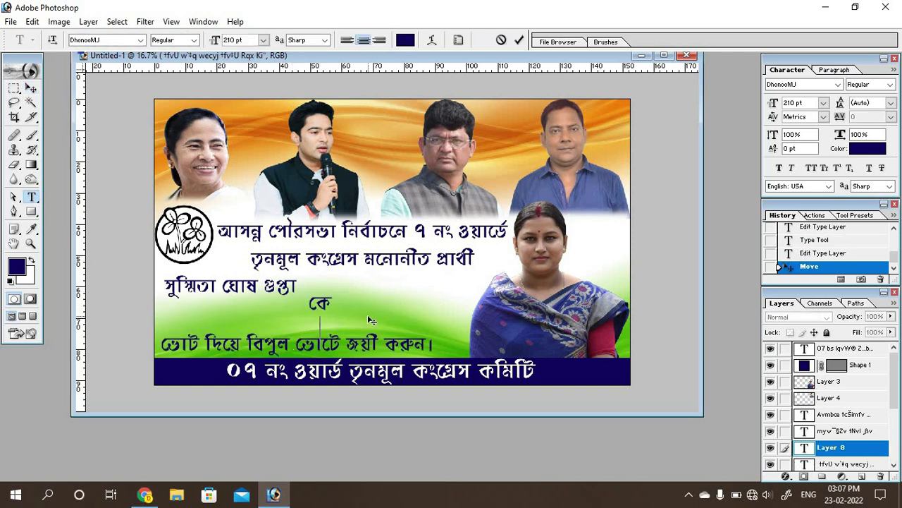
left_click(31, 89)
left_click_drag(335, 311, 469, 306)
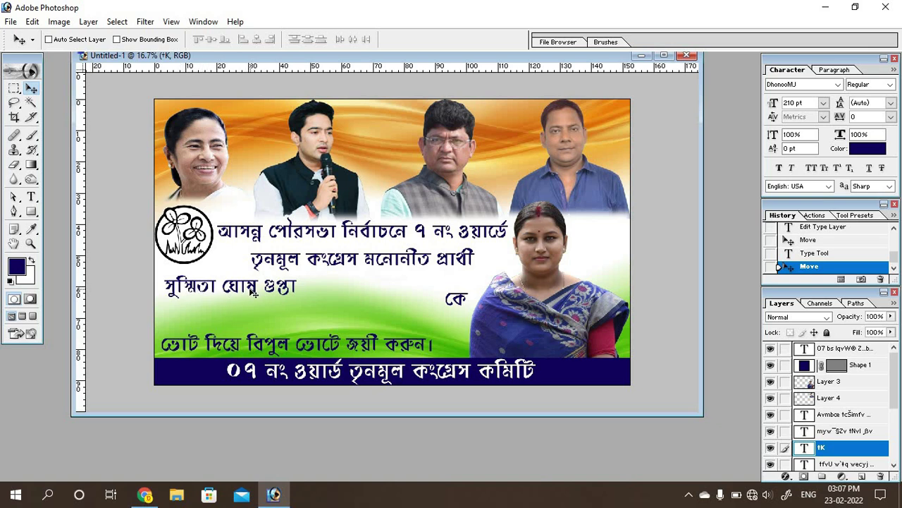
Enlarge the candidate's name layer to about double size and shift it slightly left and up
right_click(261, 299)
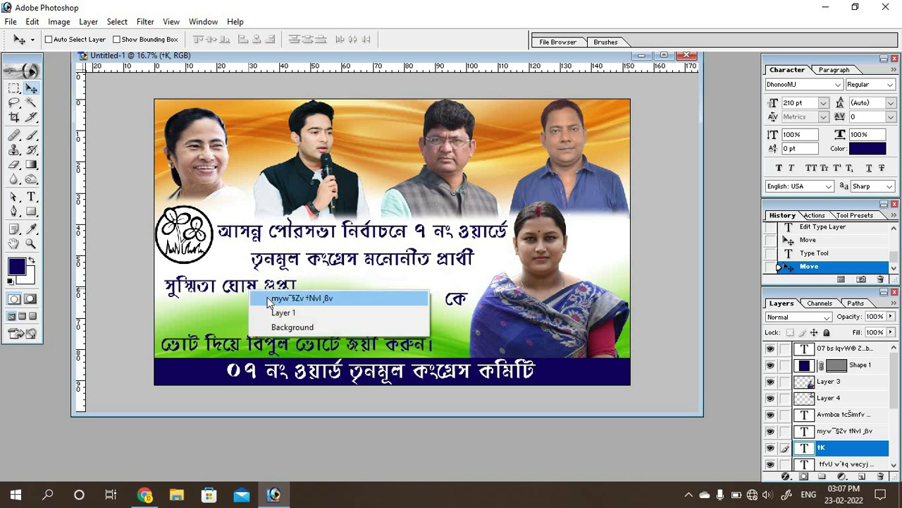
left_click(270, 301)
key("ctrl+t")
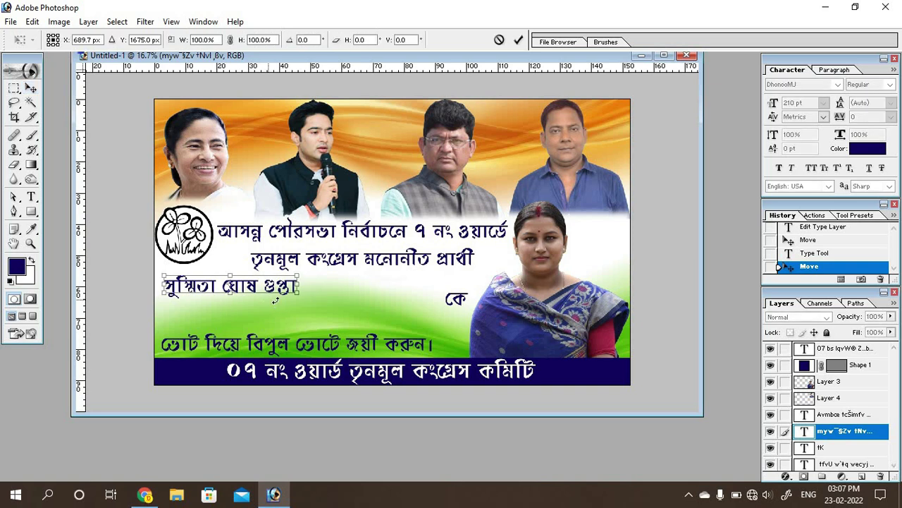
left_click_drag(302, 292, 450, 313)
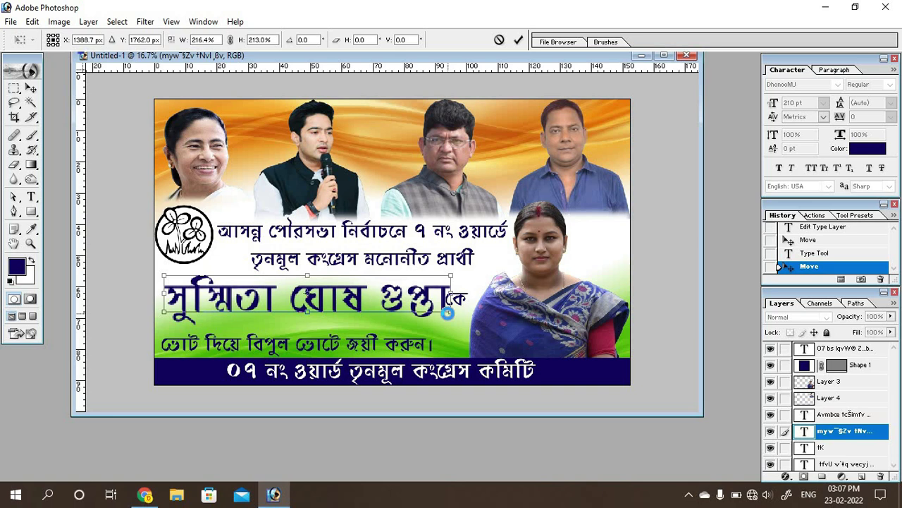
key("Return")
left_click_drag(326, 299, 323, 297)
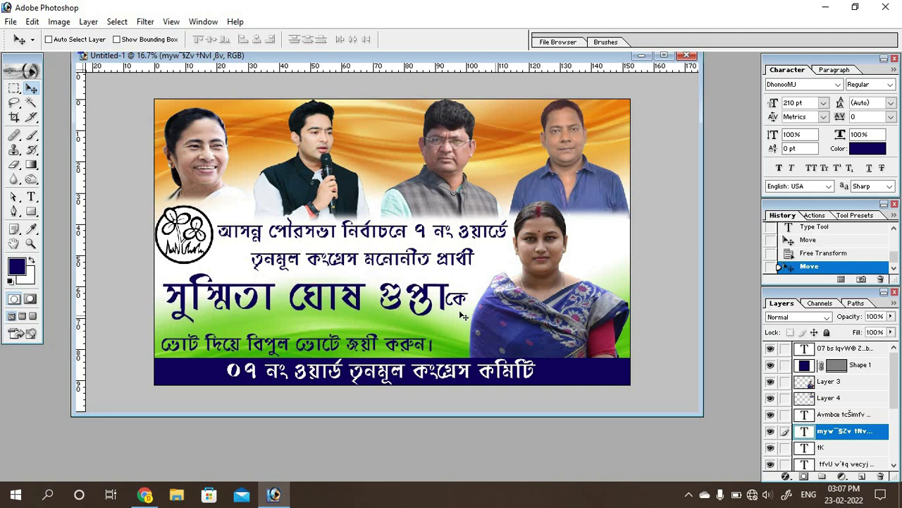
Make the name Faux Bold and shrink it slightly to about 114% height
left_click(779, 168)
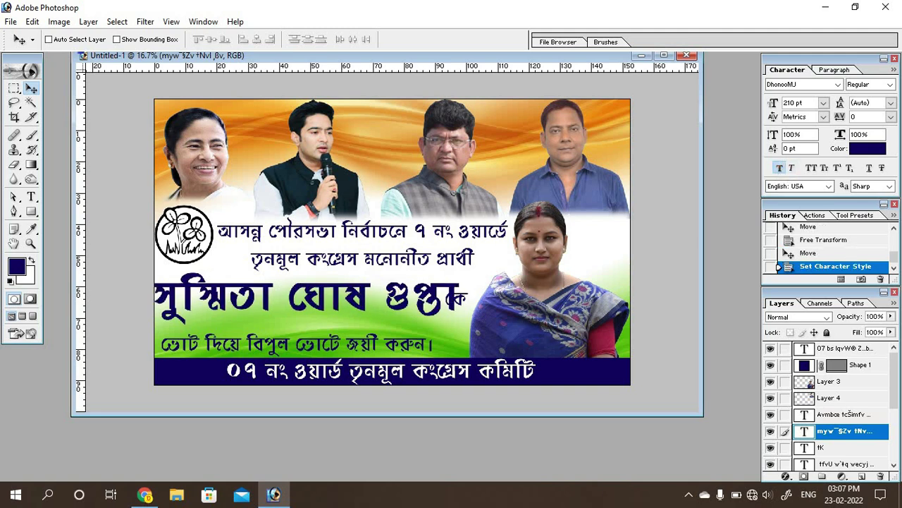
key("ctrl+t")
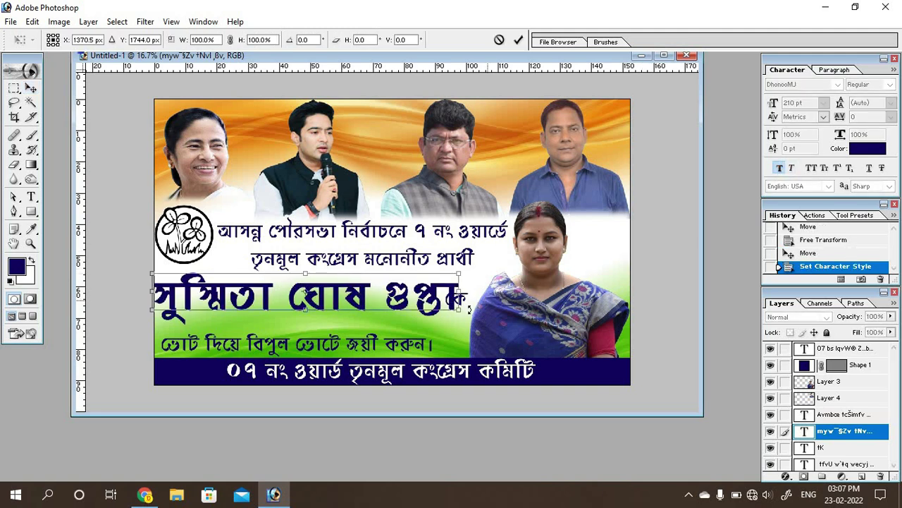
left_click_drag(453, 306, 438, 316)
key("Return")
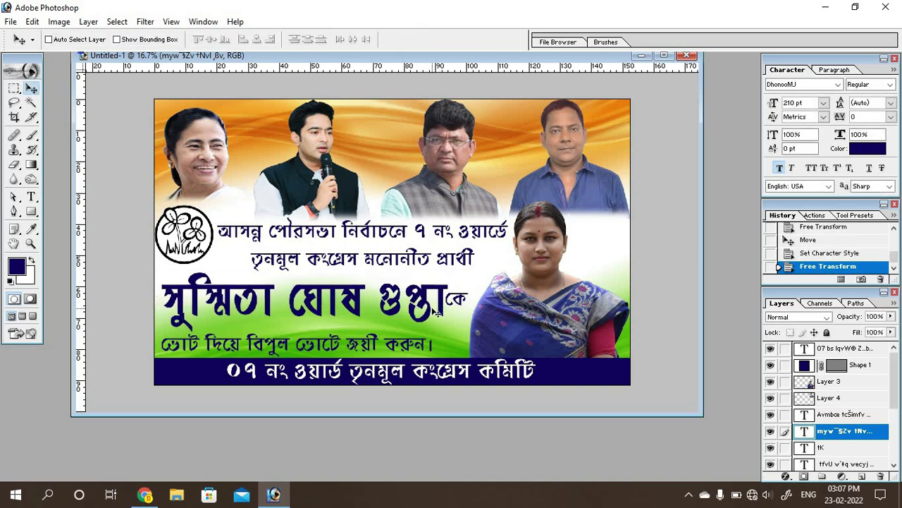
key("Up")
key("ctrl+t")
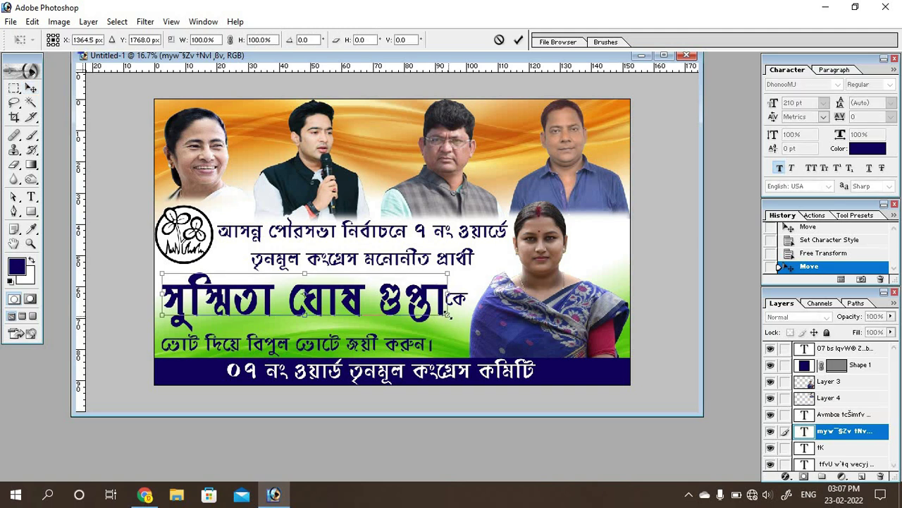
key("Return")
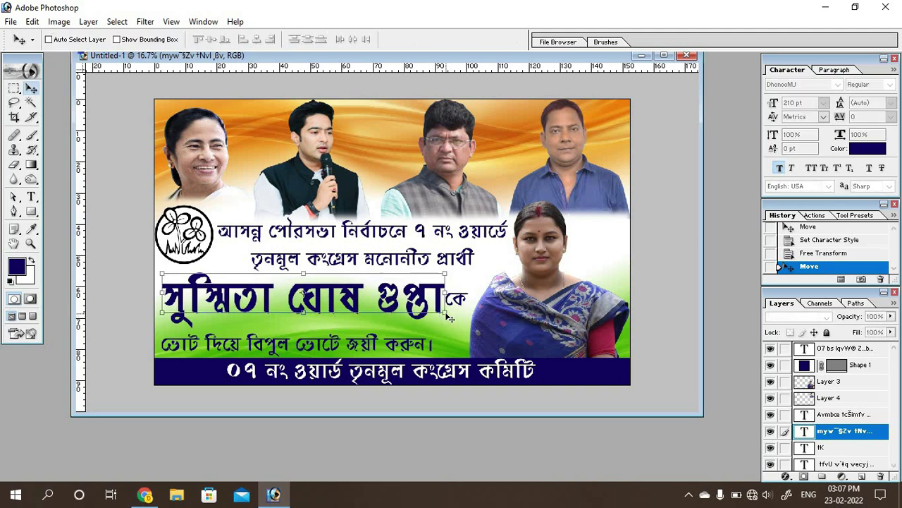
Nudge কে slightly right and shift the ভোট দিয়ে বিপুল ভোটে জয়ী করুন। line right and up
right_click(460, 300)
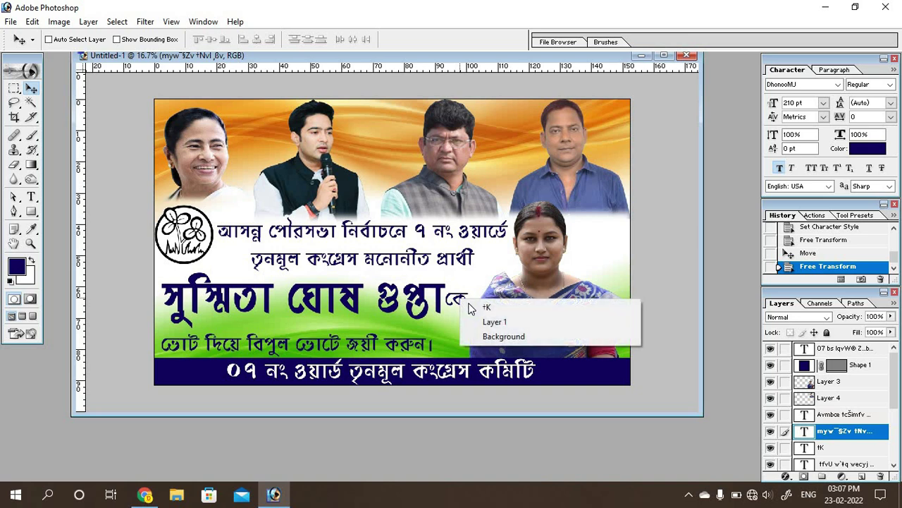
left_click(486, 306)
left_click_drag(463, 299, 464, 302)
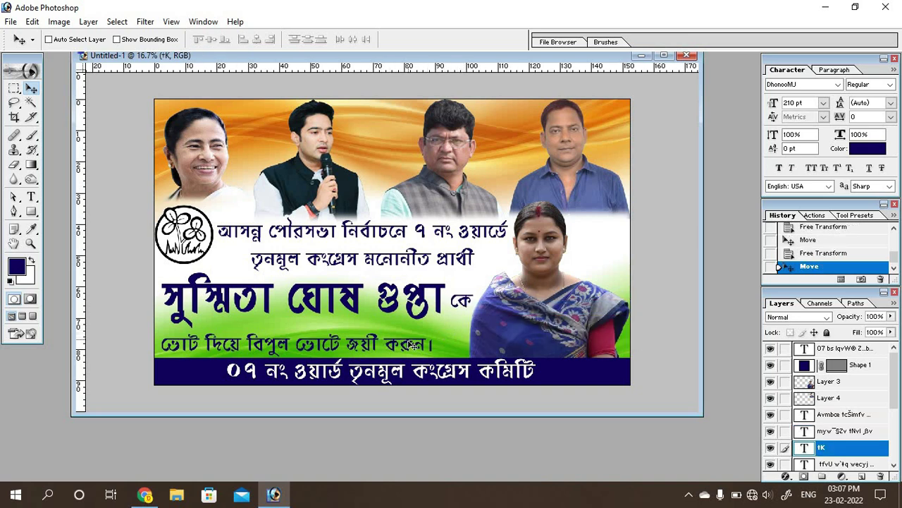
right_click(410, 345)
left_click(458, 349)
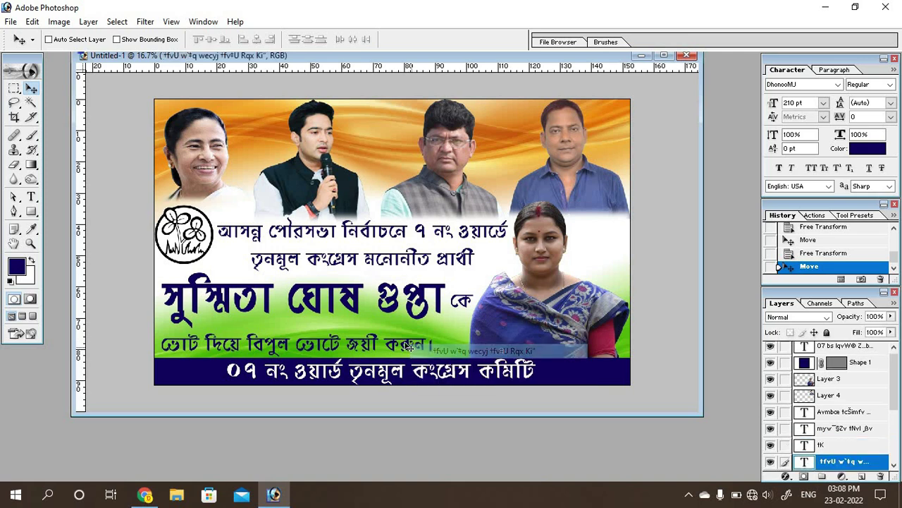
left_click_drag(407, 345, 426, 345)
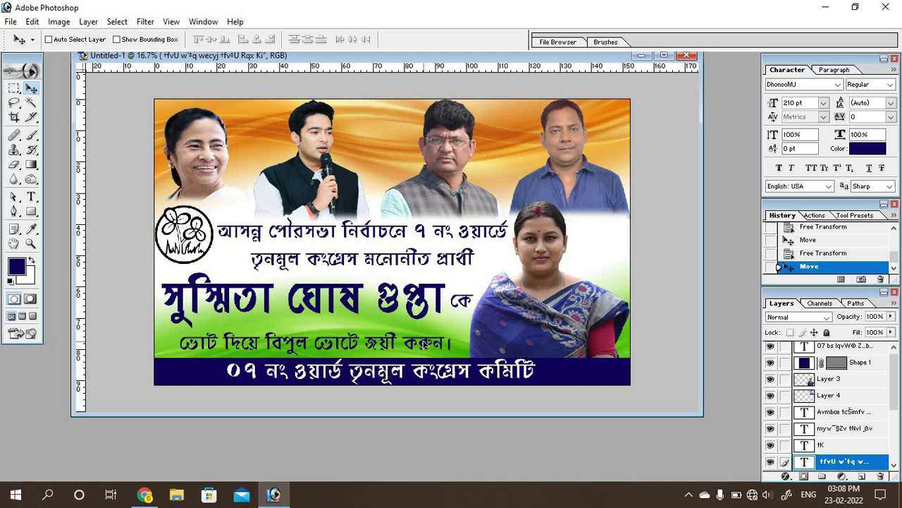
left_click_drag(426, 344, 427, 343)
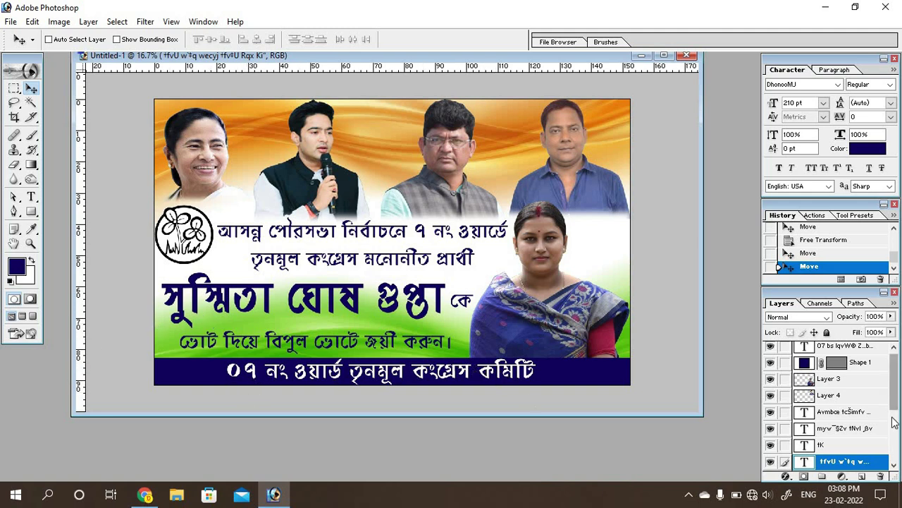
left_click_drag(894, 394, 894, 445)
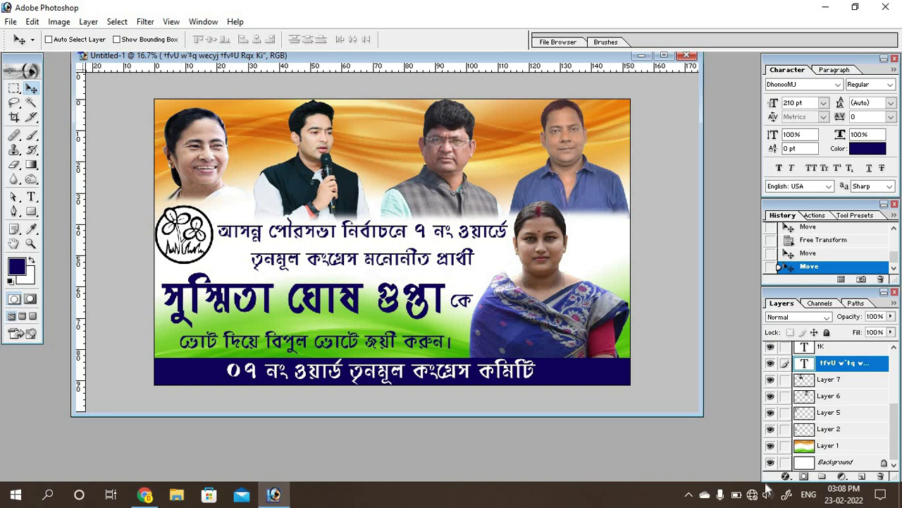
Open pngtree-indian-flag-png-image_4992711.jpg from the DTP Collection Background folder
left_click(818, 445)
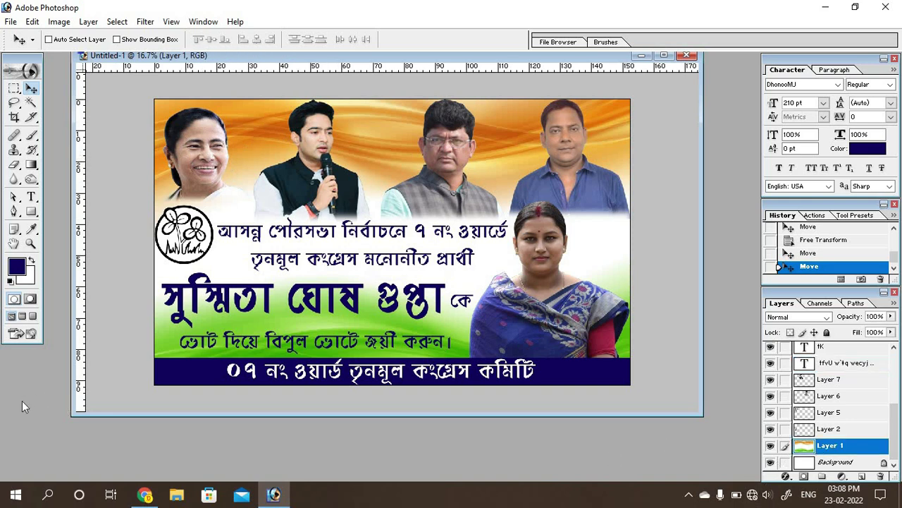
key("ctrl+o")
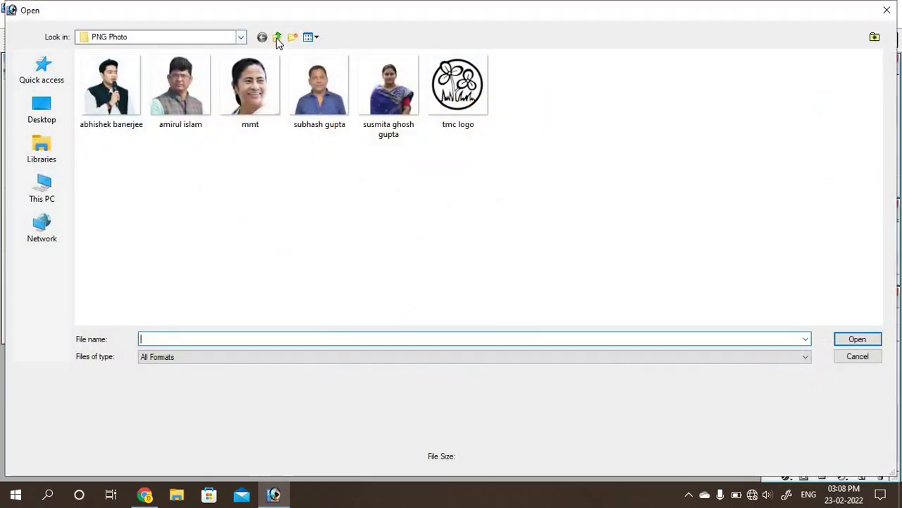
left_click(277, 37)
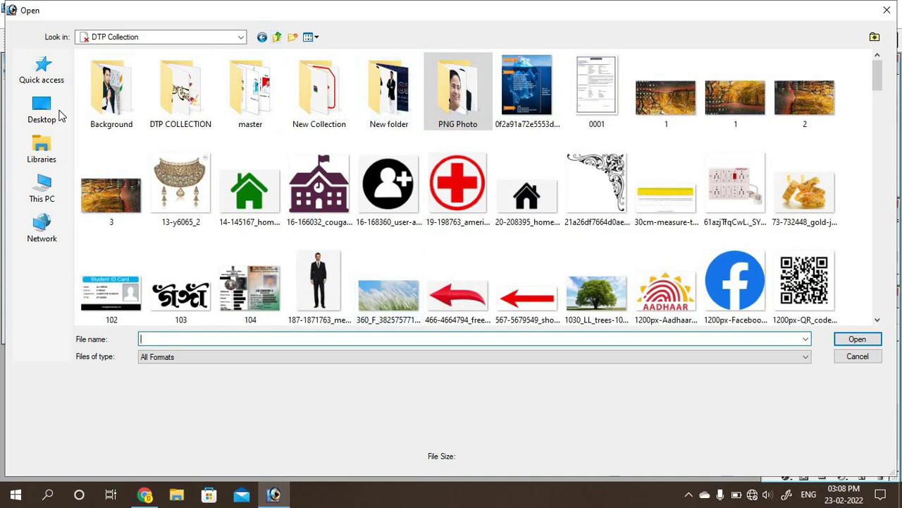
double_click(99, 90)
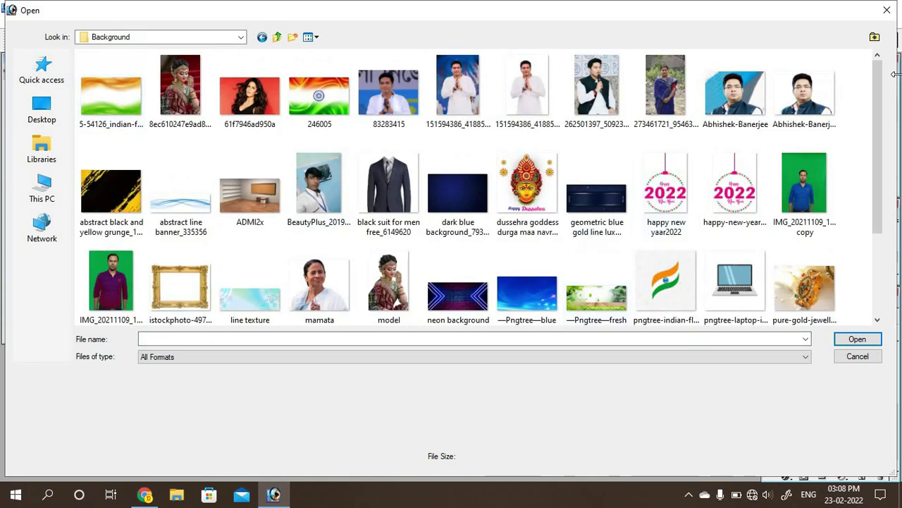
left_click_drag(877, 94, 877, 172)
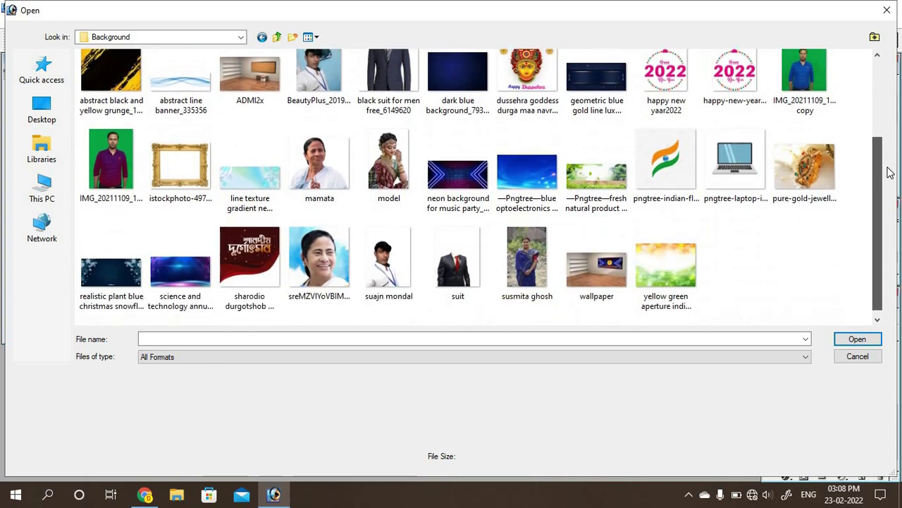
double_click(650, 153)
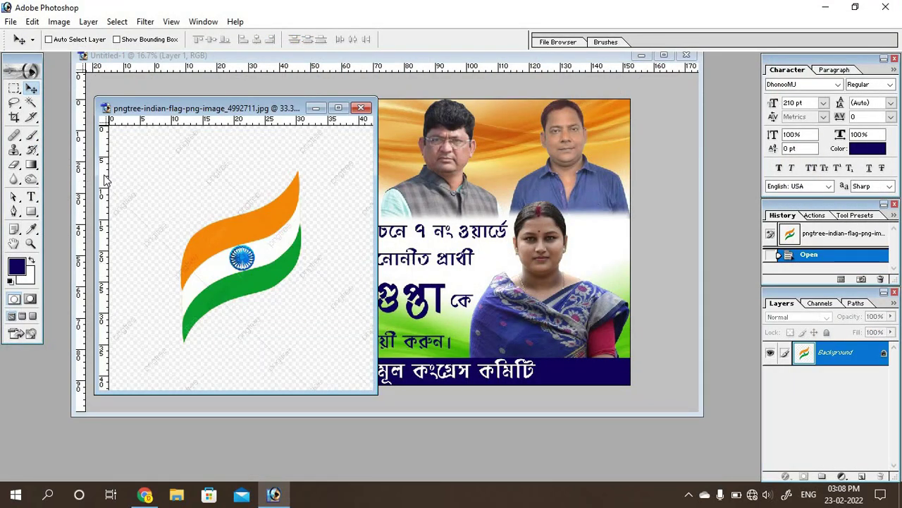
Remove the flag image's white background by unlocking it as Layer 0 and deleting the selection
left_click(31, 103)
left_click(198, 207)
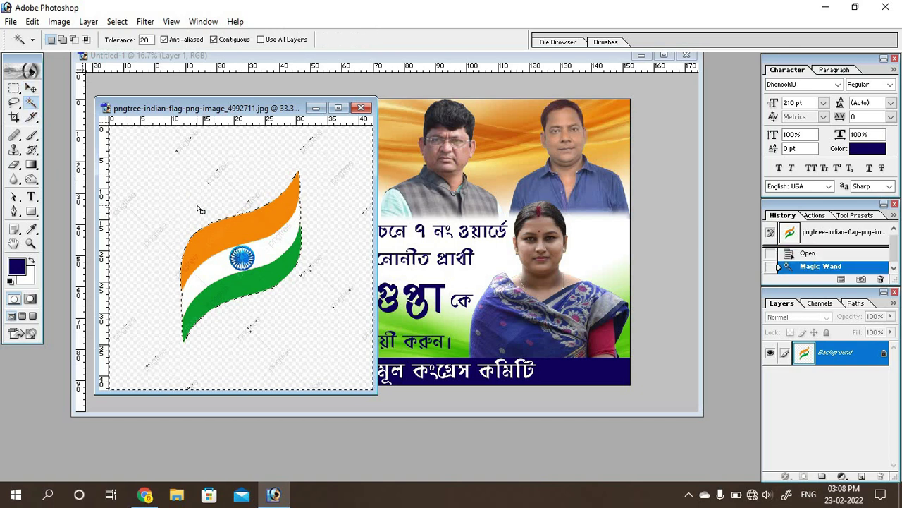
double_click(853, 363)
left_click(540, 224)
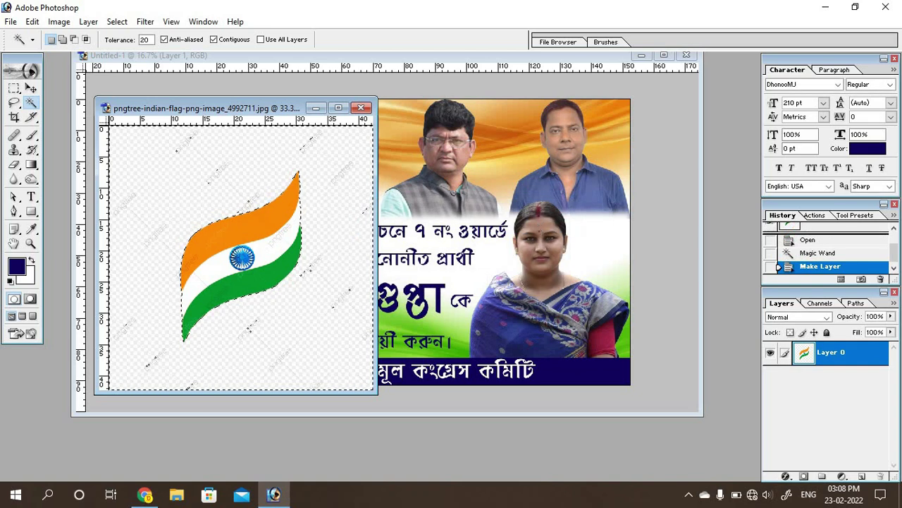
key("Delete")
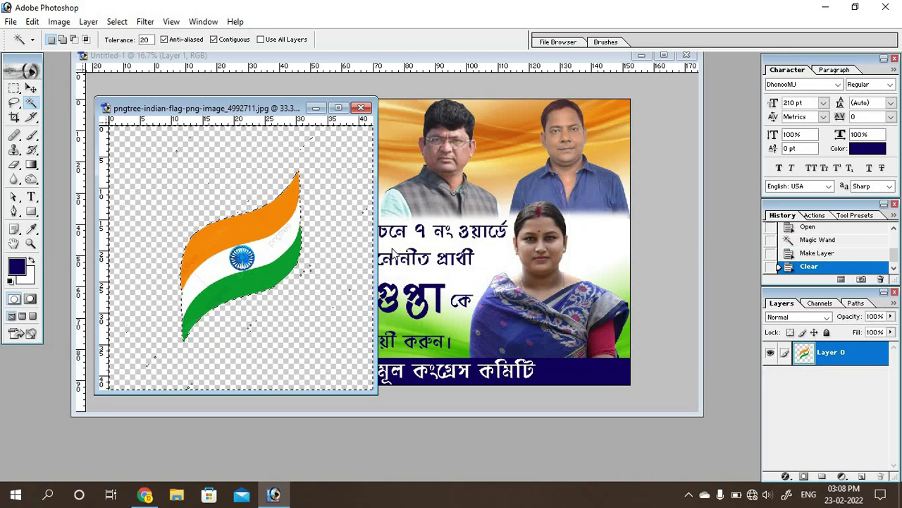
key("ctrl+d")
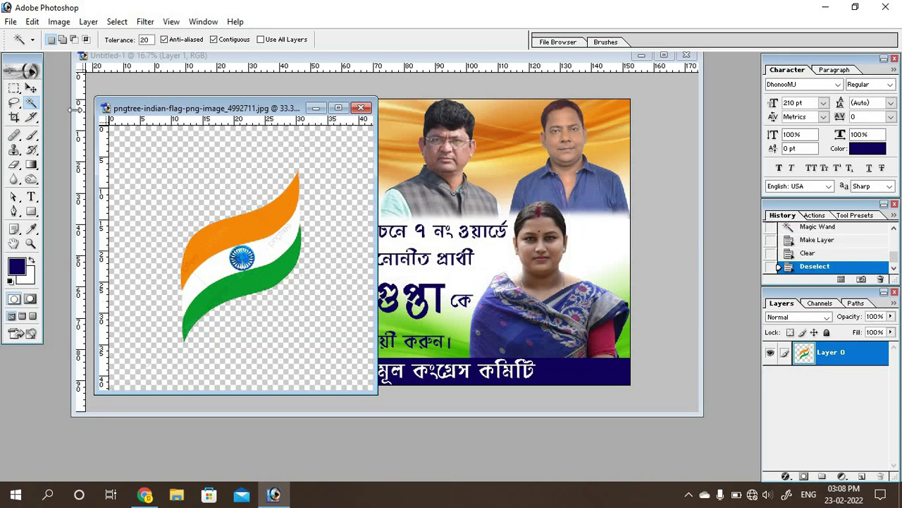
Lasso the cut-out flag and drag it into the poster's top-left corner
left_click(13, 102)
mouse_move(181, 237)
left_mouse_down()
mouse_move(326, 233)
mouse_move(183, 342)
left_mouse_up()
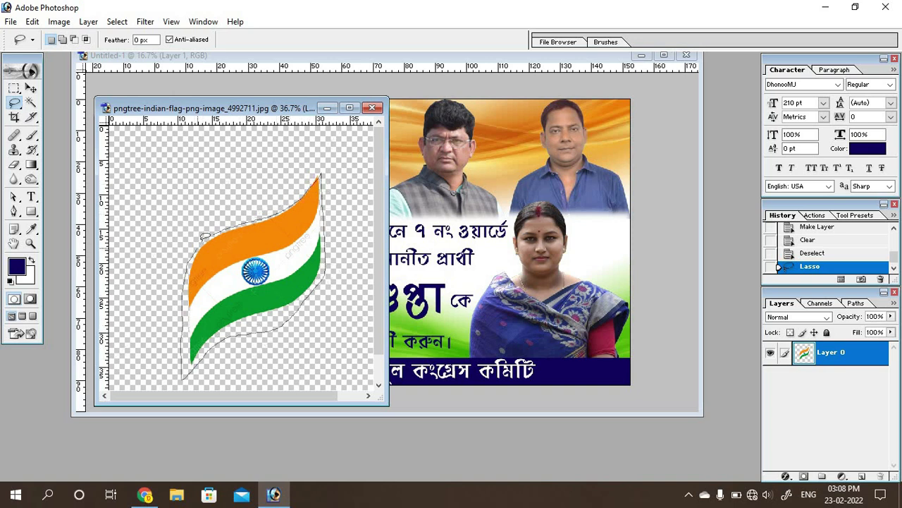
left_click_drag(182, 343, 219, 229)
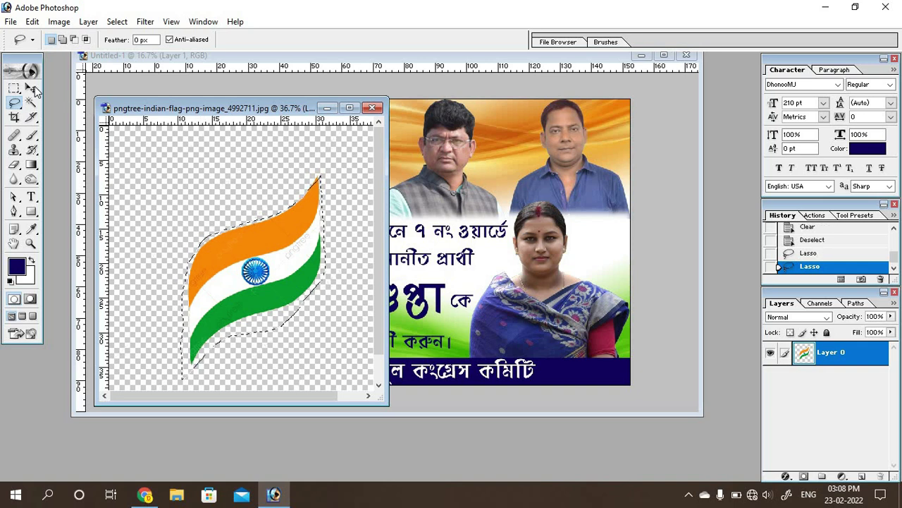
key("v")
mouse_move(287, 289)
left_mouse_down()
mouse_move(464, 234)
mouse_move(198, 148)
left_mouse_up()
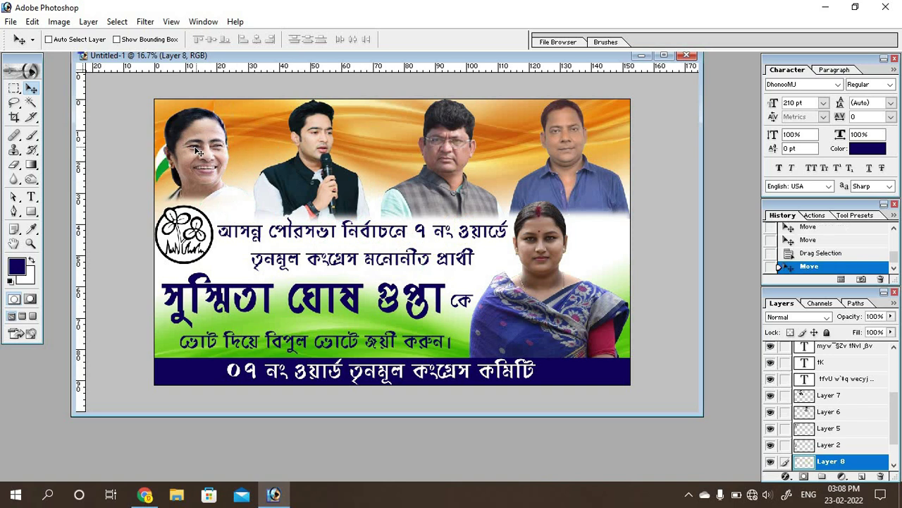
Stretch the flag to about 160% width and nudge it behind the top-left leader
key("ctrl+t")
left_click_drag(218, 98, 255, 101)
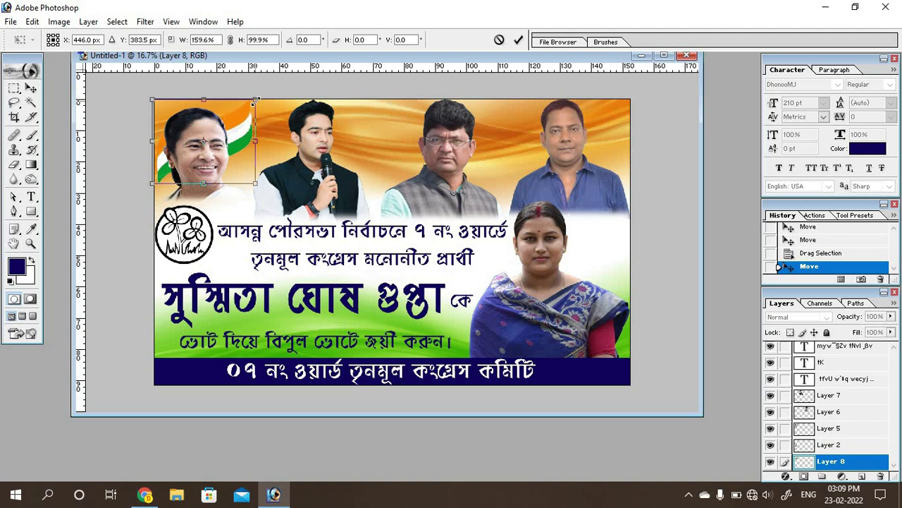
key("Return")
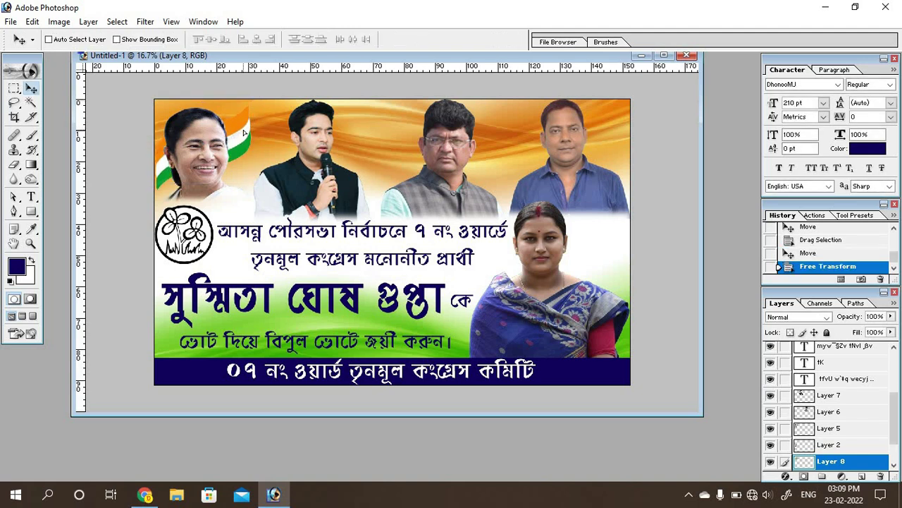
left_click_drag(243, 130, 245, 134)
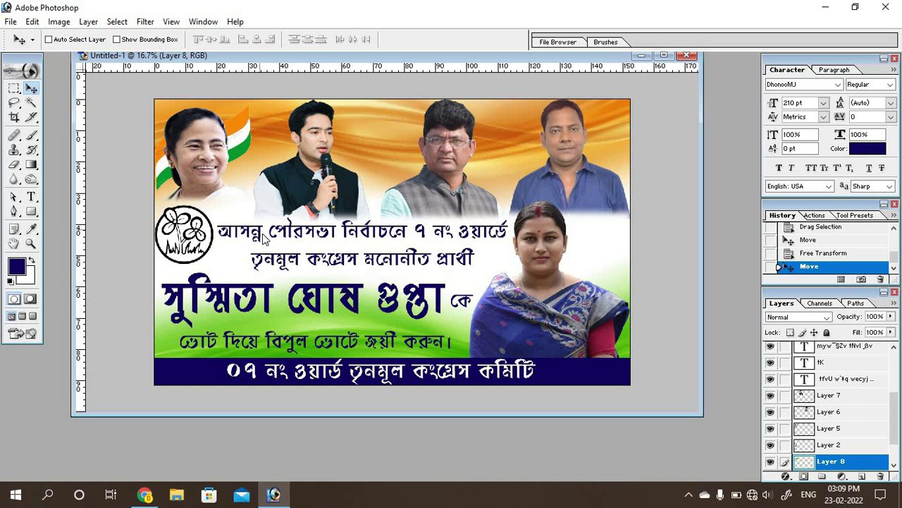
Select the heading text layer and bring up its layer effects list
right_click(265, 238)
left_click(282, 242)
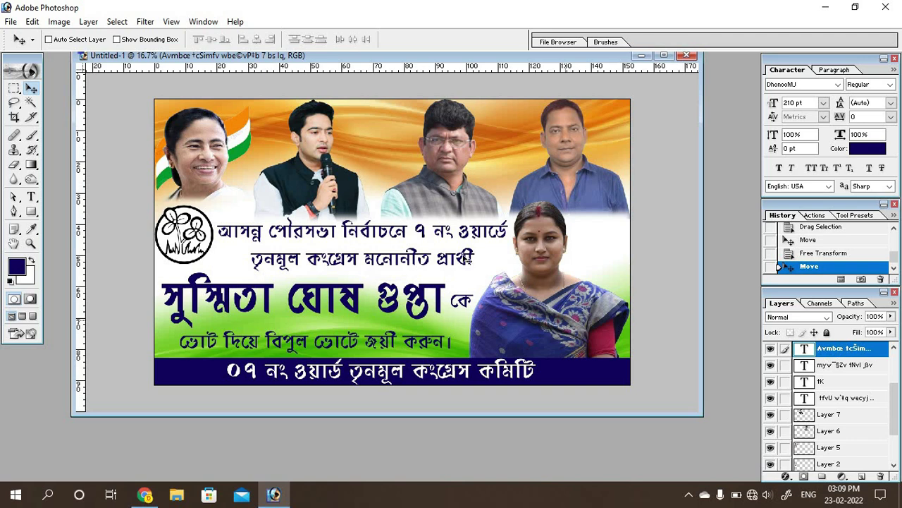
left_click(786, 476)
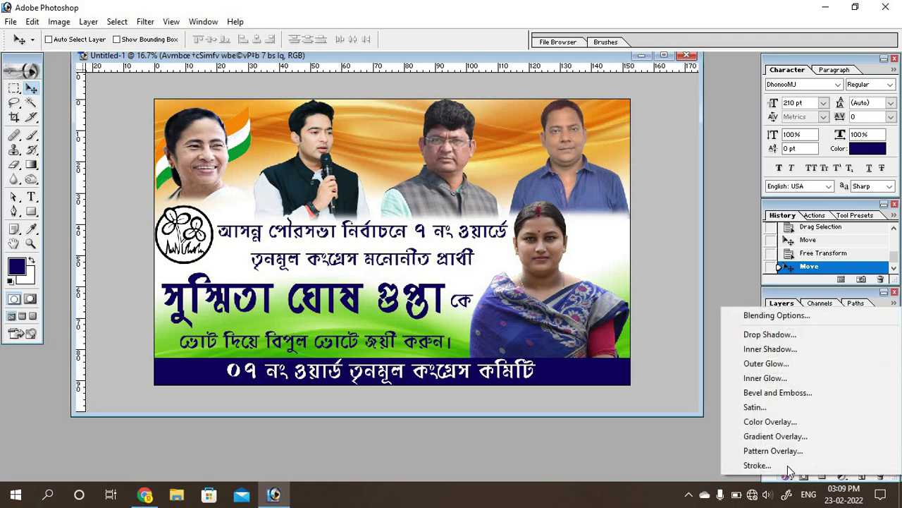
key("Escape")
Set the heading layer's stroke colour to white
key("h")
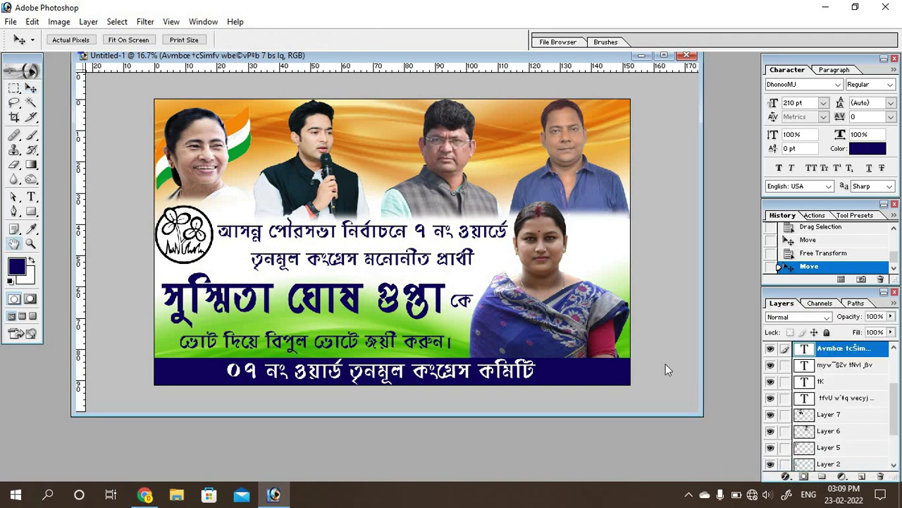
left_click(640, 292)
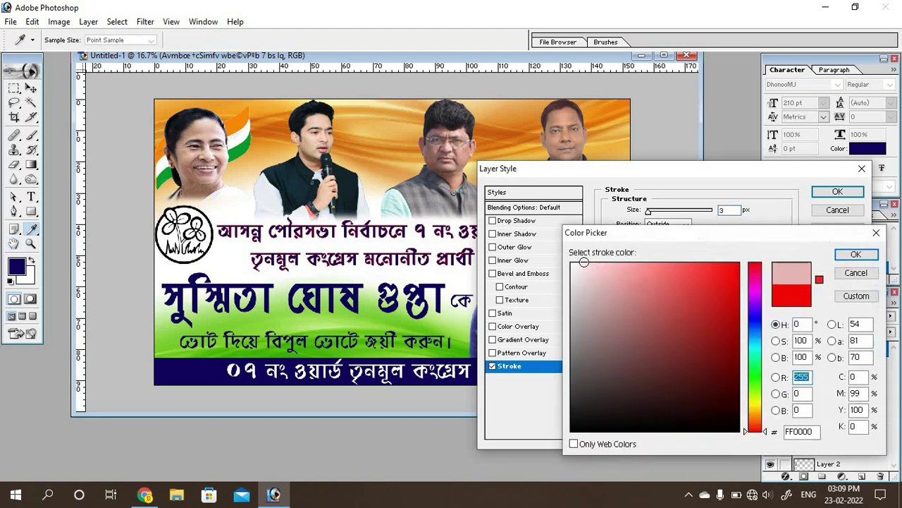
left_click_drag(584, 261, 568, 259)
left_click(855, 253)
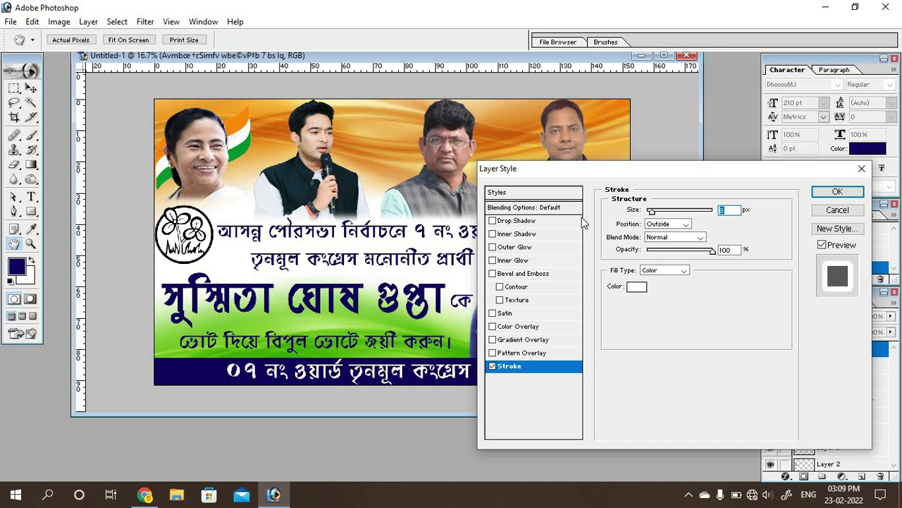
Add a pure red FF0000 drop shadow with about 20% spread to the headings and check it zoomed in
left_click(517, 222)
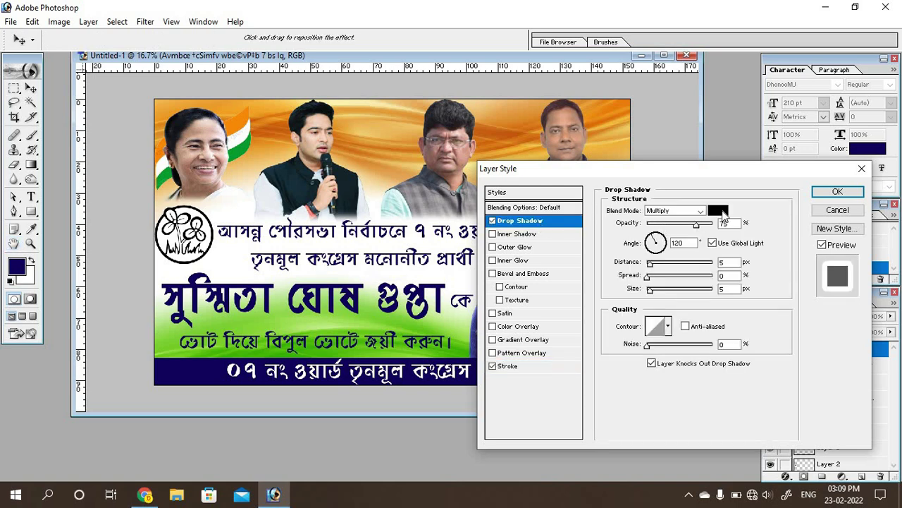
left_click(713, 212)
left_click(739, 263)
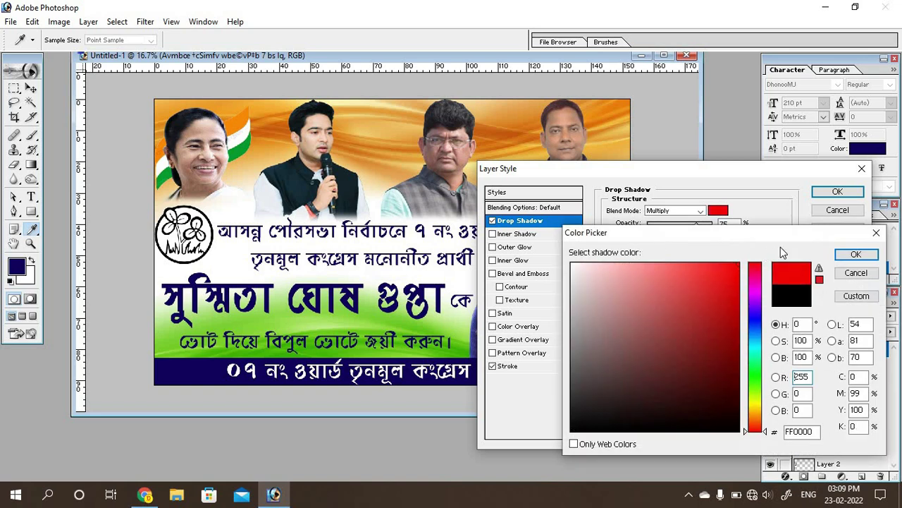
left_click(856, 254)
mouse_move(650, 277)
left_mouse_down()
mouse_move(664, 280)
mouse_move(659, 270)
left_mouse_up()
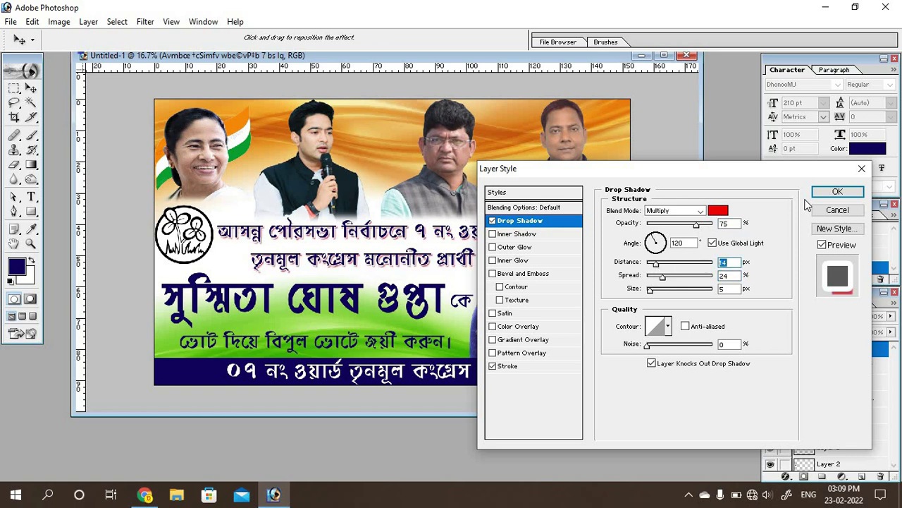
left_click(834, 192)
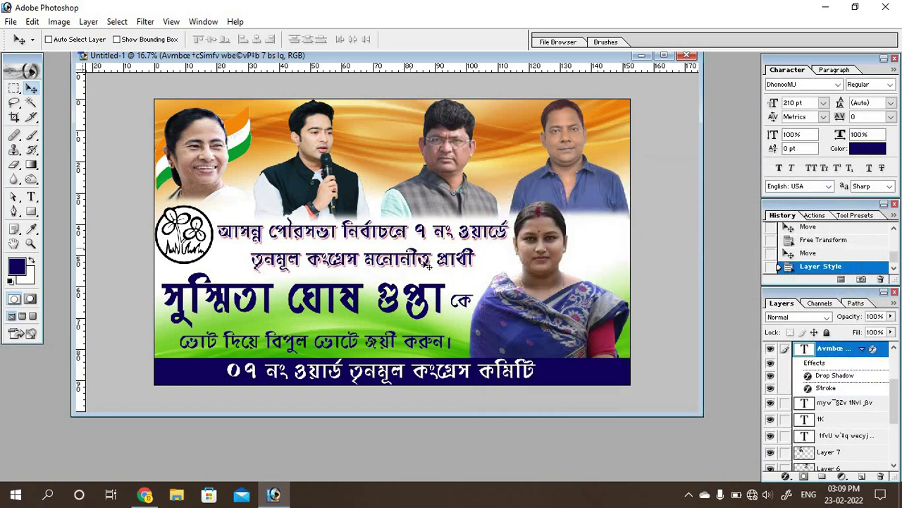
key("ctrl+plus")
key("ctrl+plus")
key("ctrl+plus")
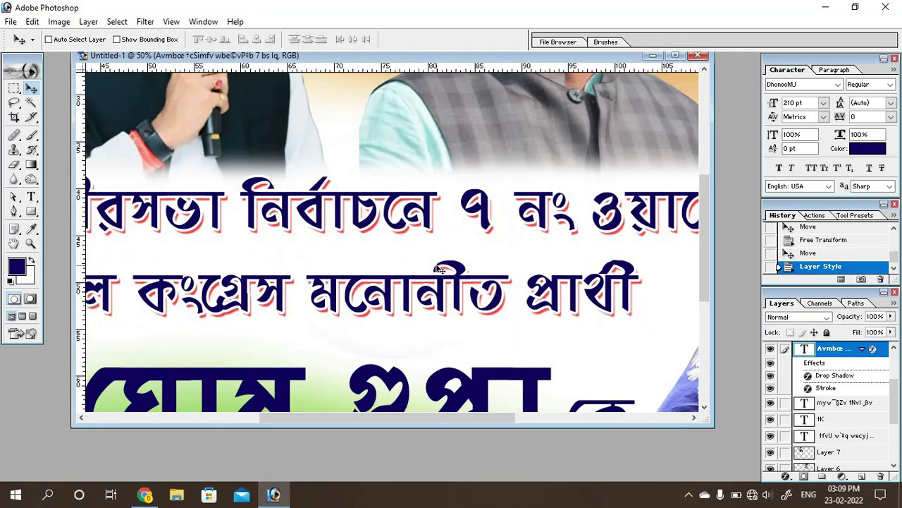
key("ctrl+minus")
key("ctrl+minus")
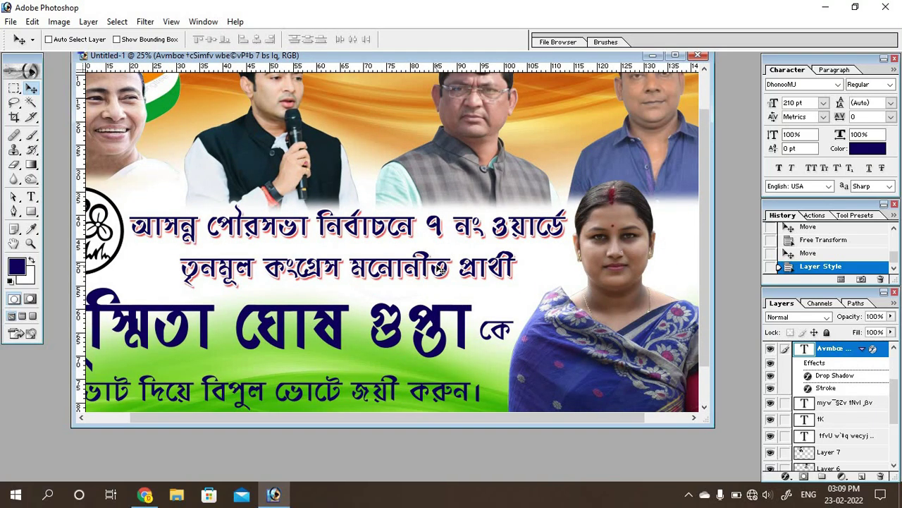
key("ctrl+minus")
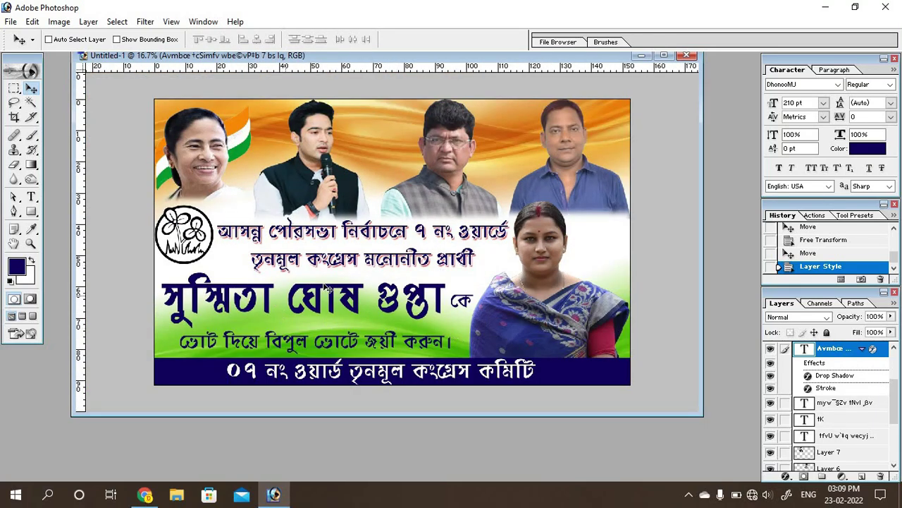
Give the candidate's name layer a white outline about 16 px thick
right_click(319, 295)
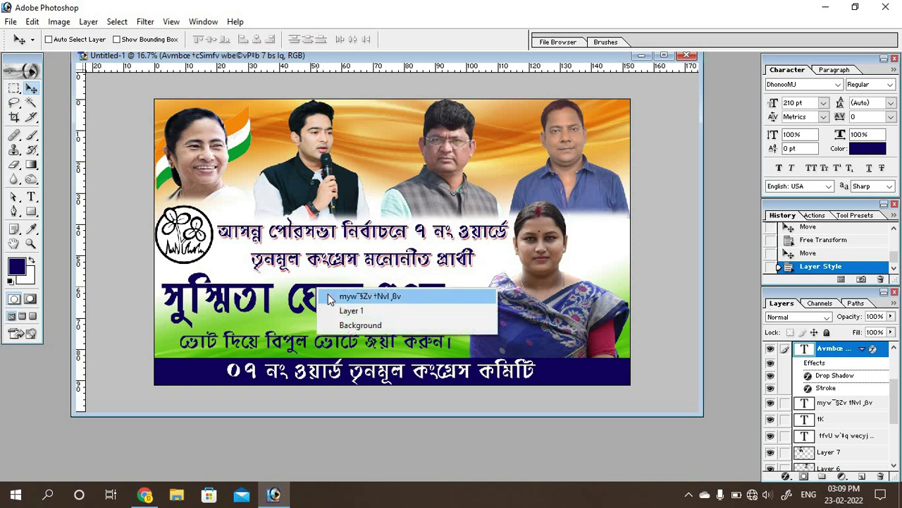
left_click(373, 295)
left_click(785, 478)
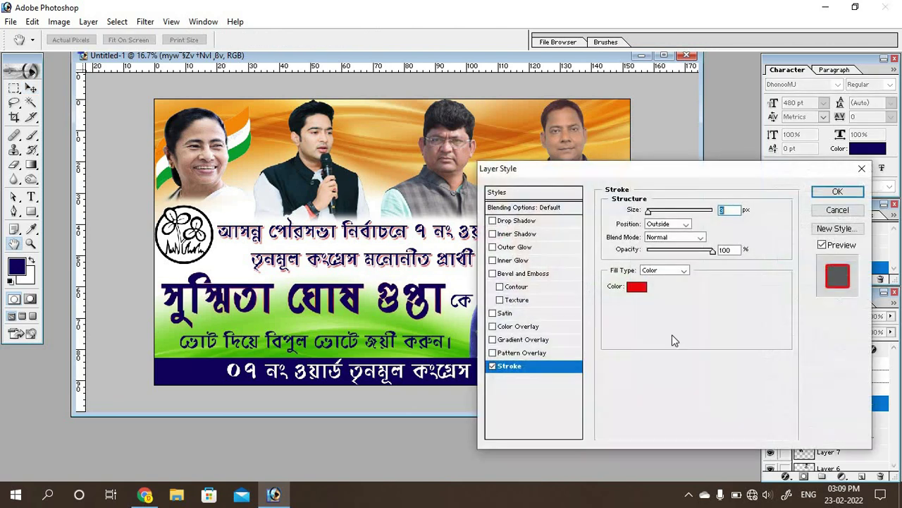
left_click(633, 287)
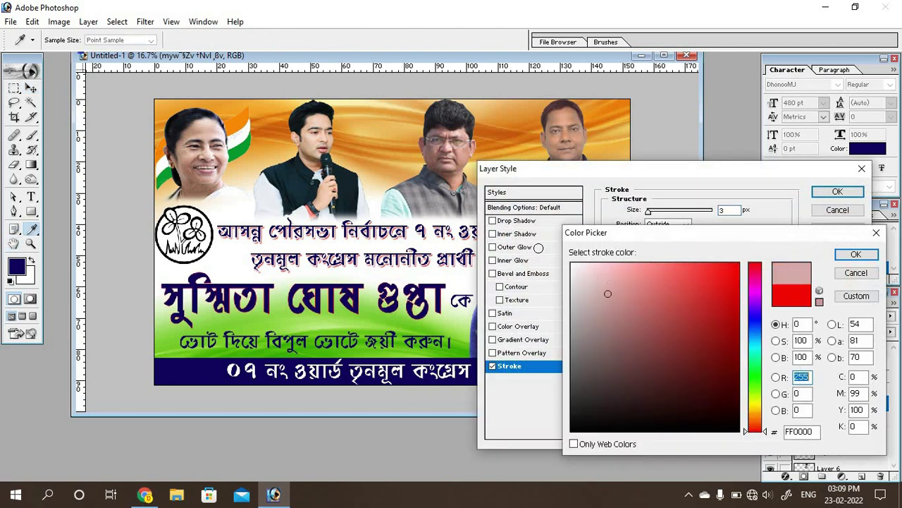
left_click_drag(604, 294, 572, 264)
left_click(848, 257)
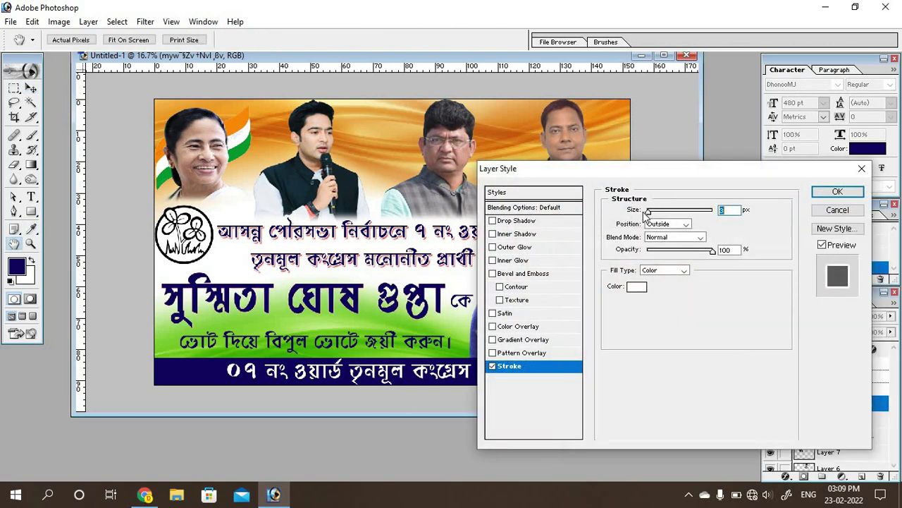
left_click_drag(650, 214, 655, 214)
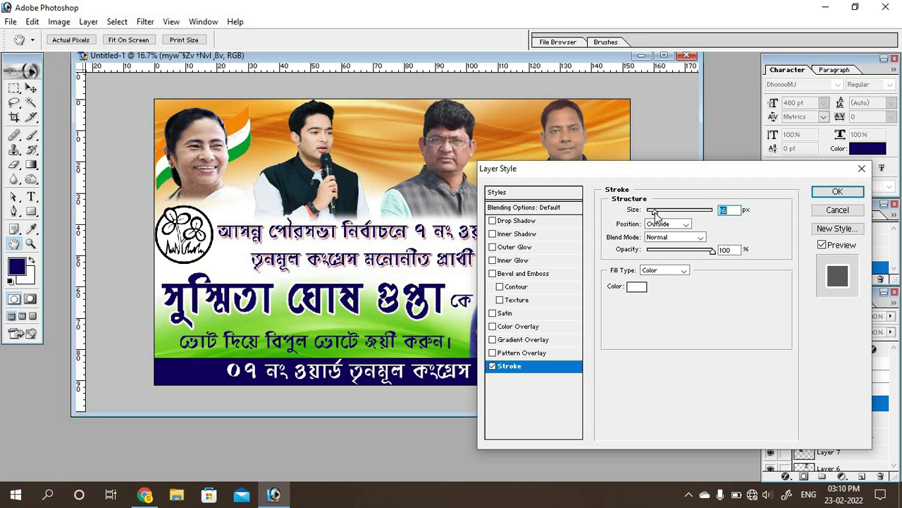
left_click(837, 191)
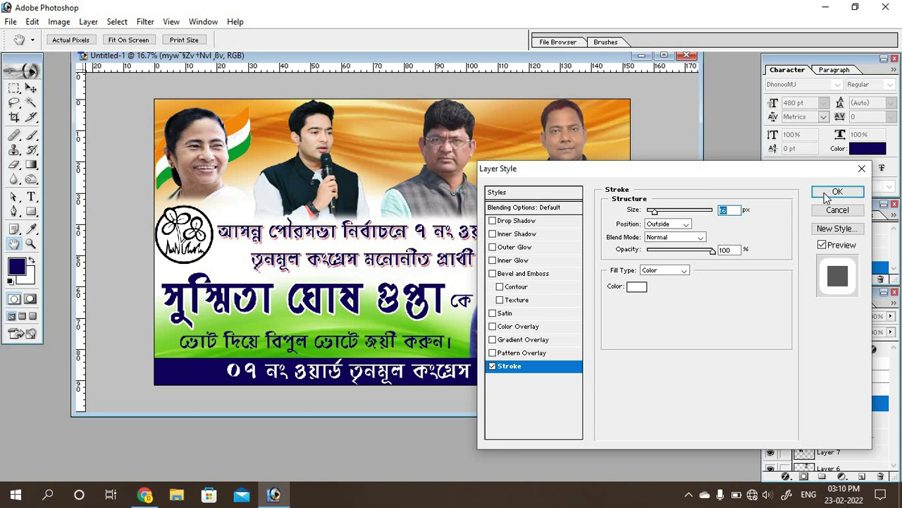
Turn on a red drop shadow for the name and enlarge its spread and size
left_click(787, 478)
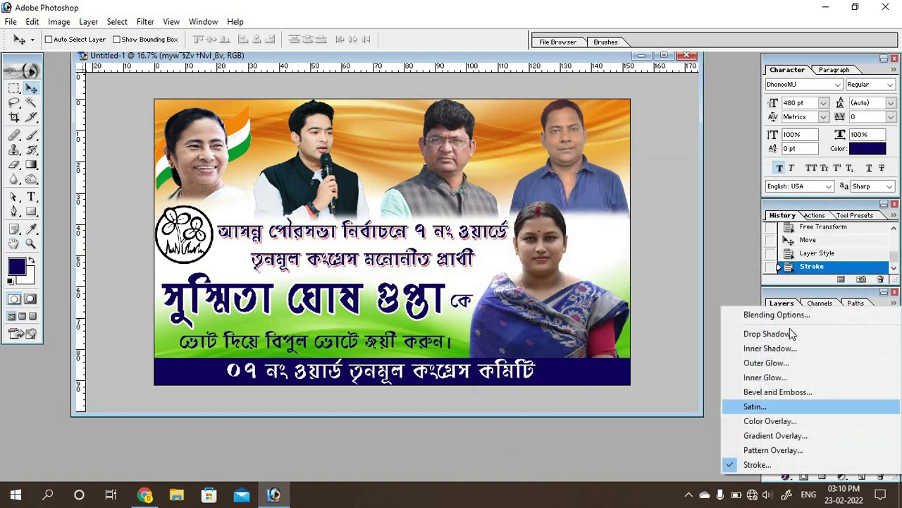
left_click(789, 332)
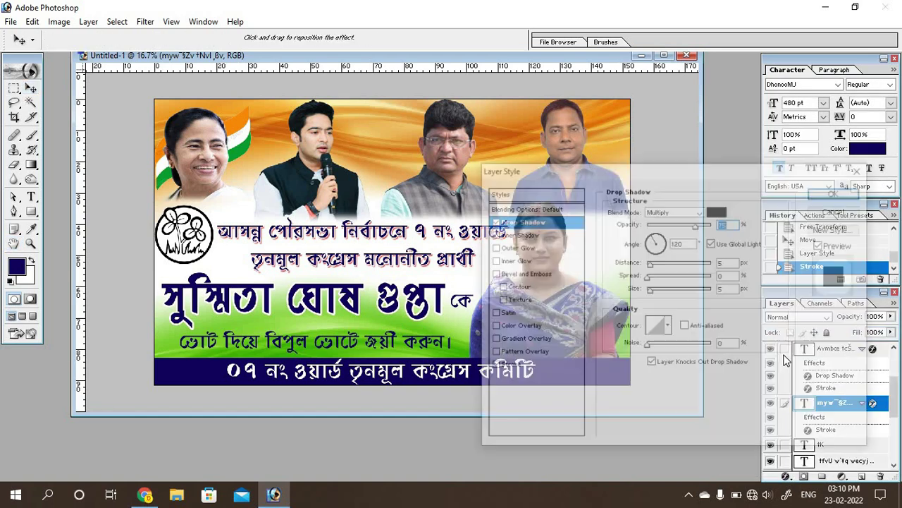
left_click(718, 210)
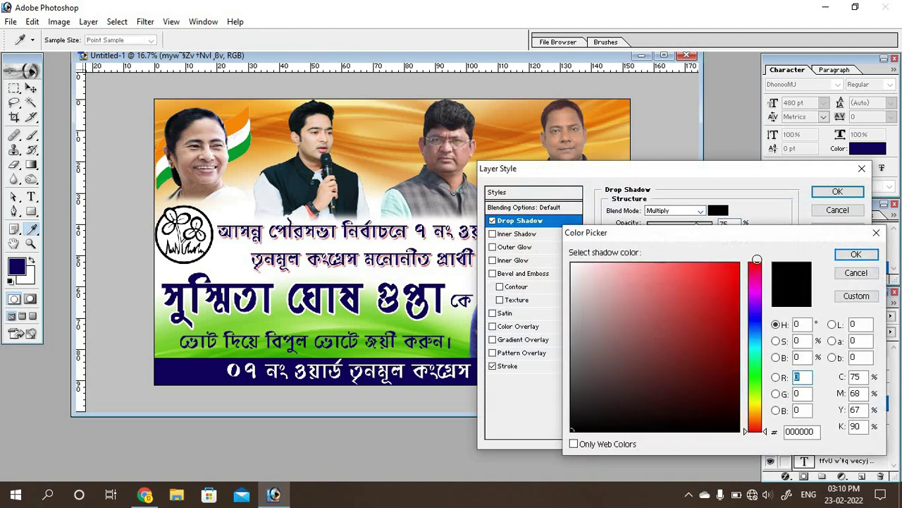
left_click(744, 240)
left_click(848, 256)
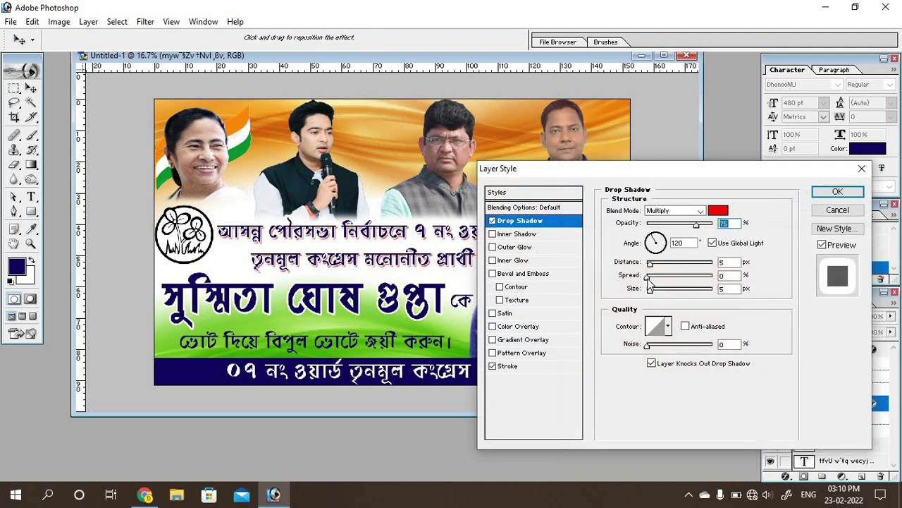
left_click_drag(653, 278, 667, 266)
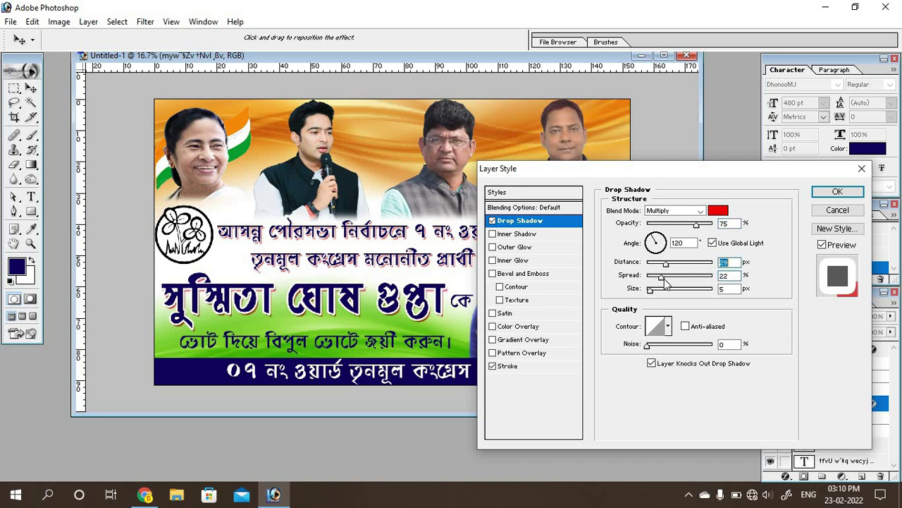
left_click(672, 279)
left_click_drag(650, 289, 654, 294)
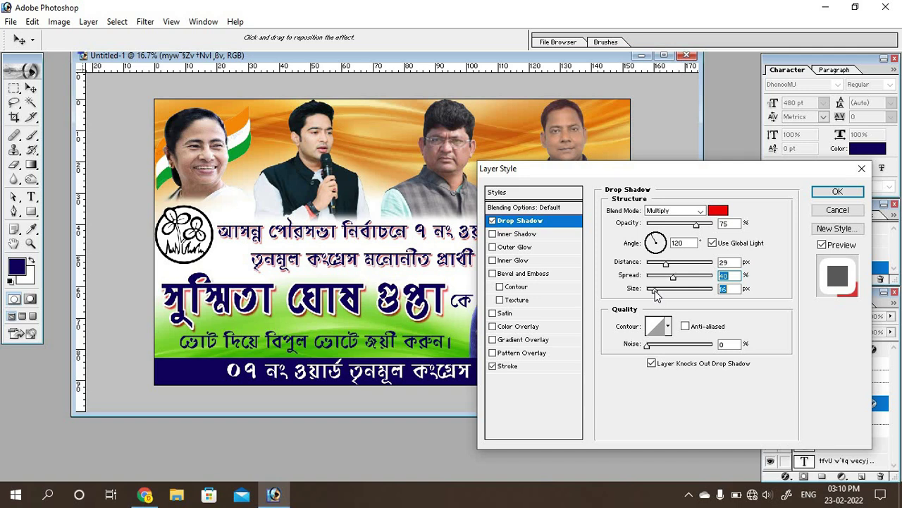
Set the name's shadow to angle 126, distance 38 px, spread 61% and 85% opacity
left_click(651, 241)
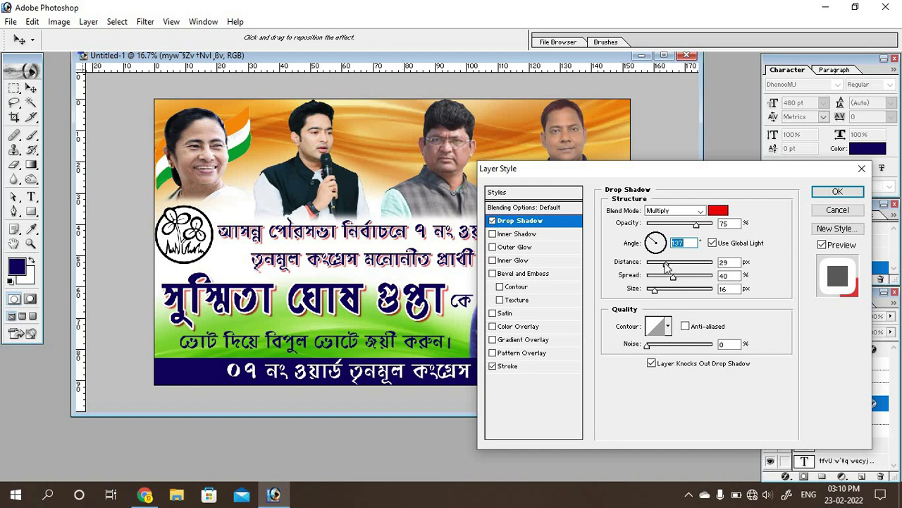
left_click_drag(667, 264, 672, 267)
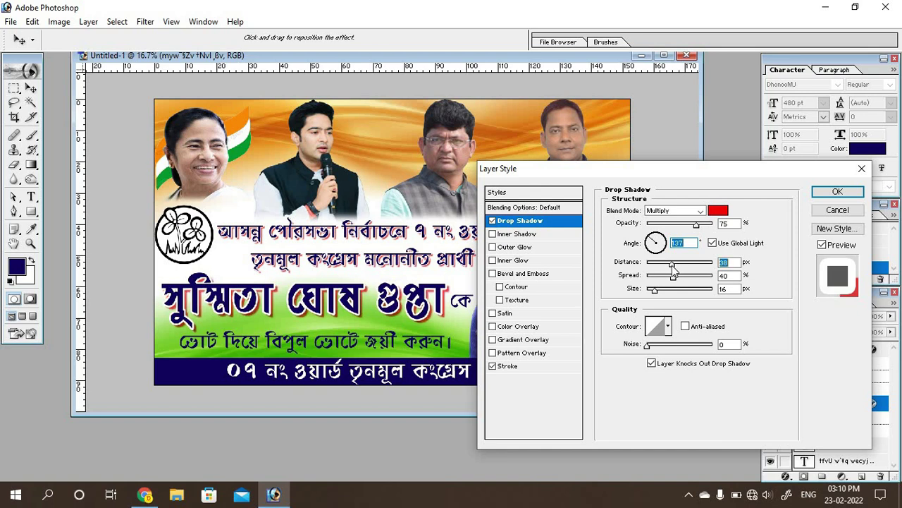
left_click_drag(696, 224, 712, 225)
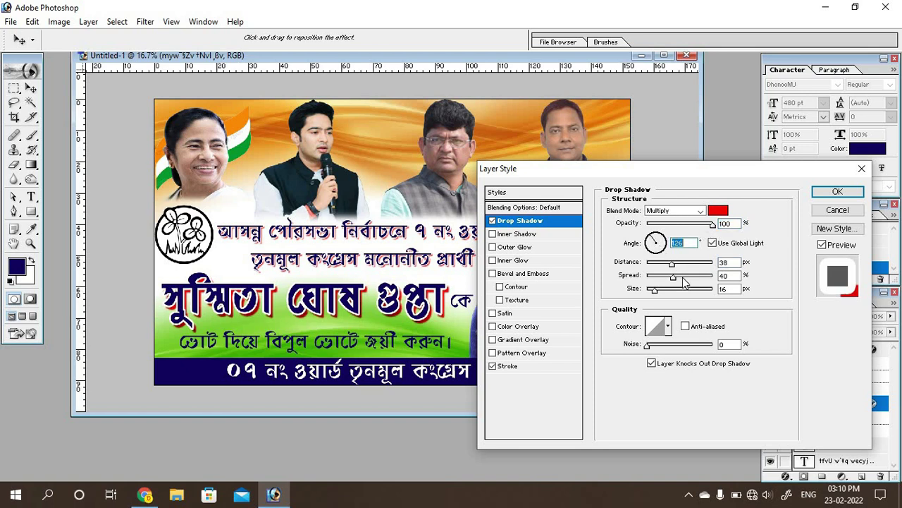
left_click_drag(674, 278, 691, 280)
left_click_drag(697, 280, 653, 293)
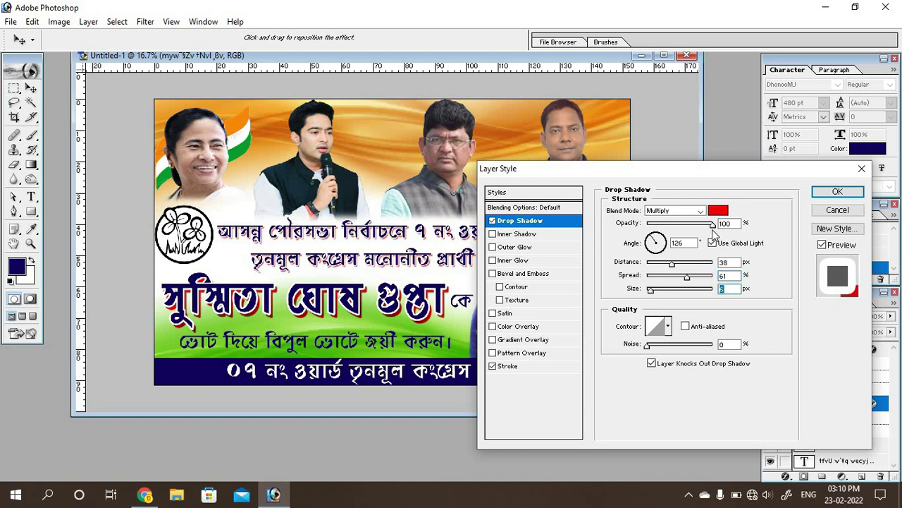
left_click_drag(712, 225, 704, 226)
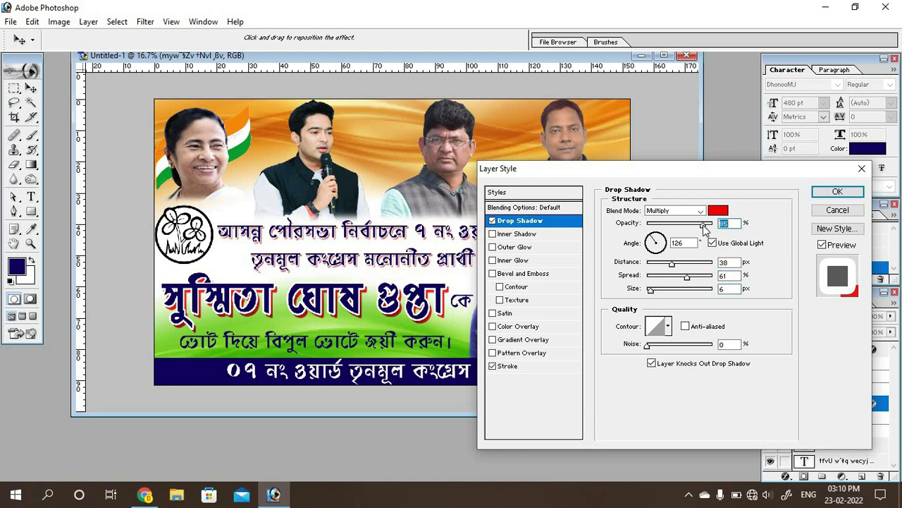
left_click(837, 193)
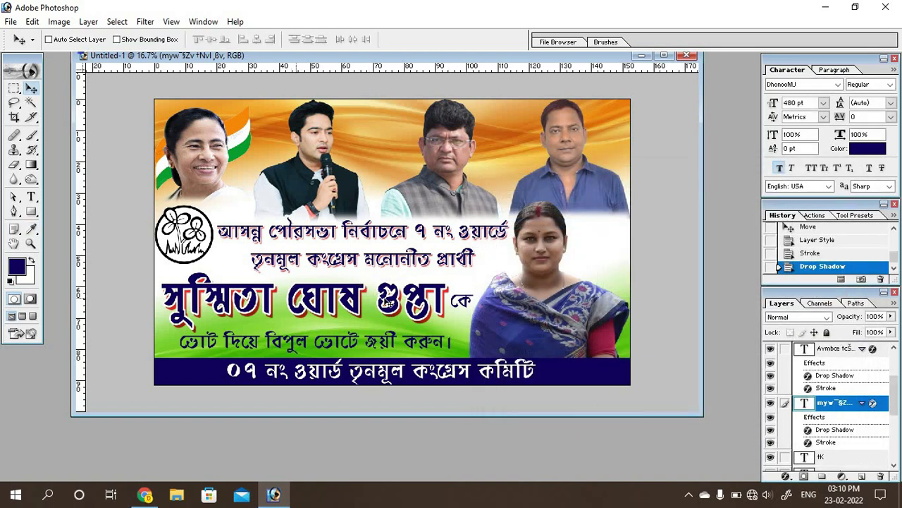
Copy the top headline layer's red stroke and drop-shadow style
left_click(818, 456)
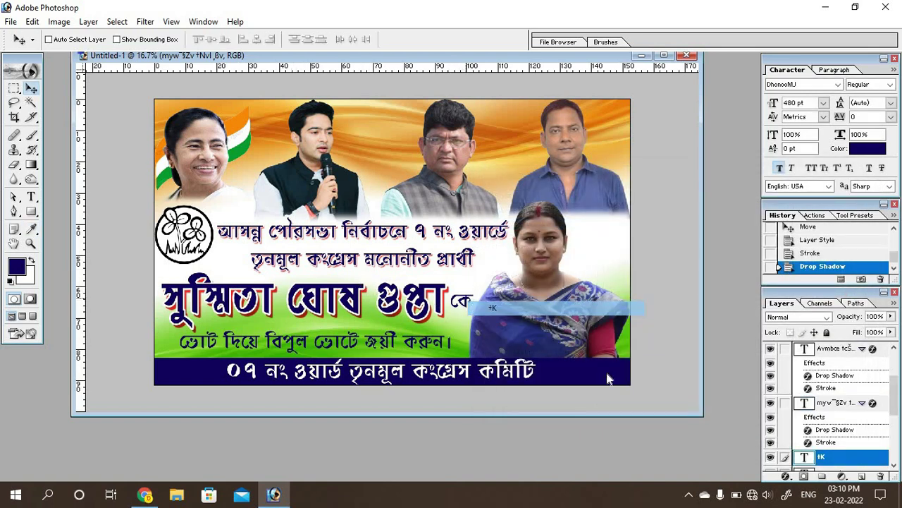
left_click(787, 476)
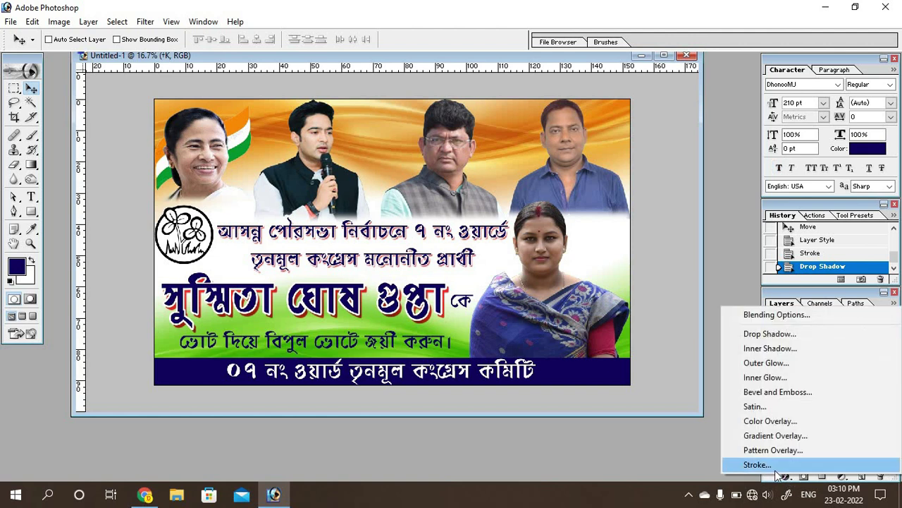
left_click(426, 232)
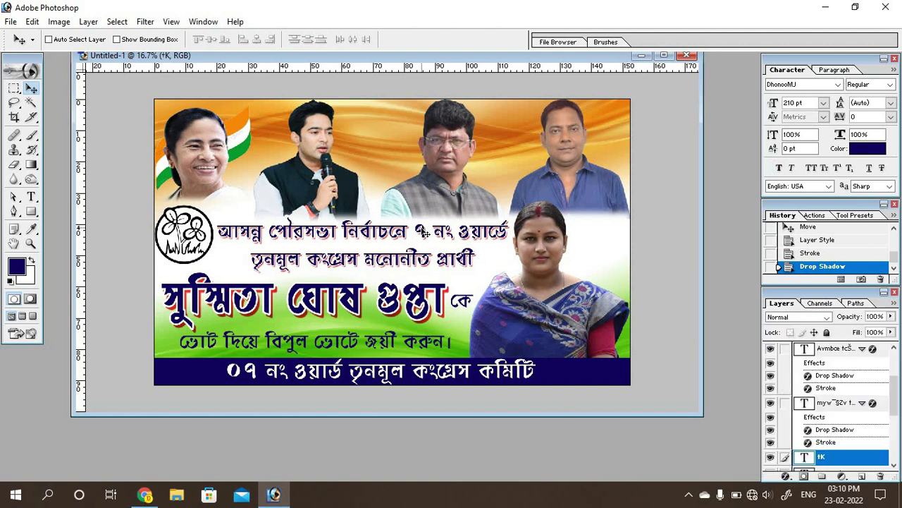
right_click(426, 235)
left_click(443, 241)
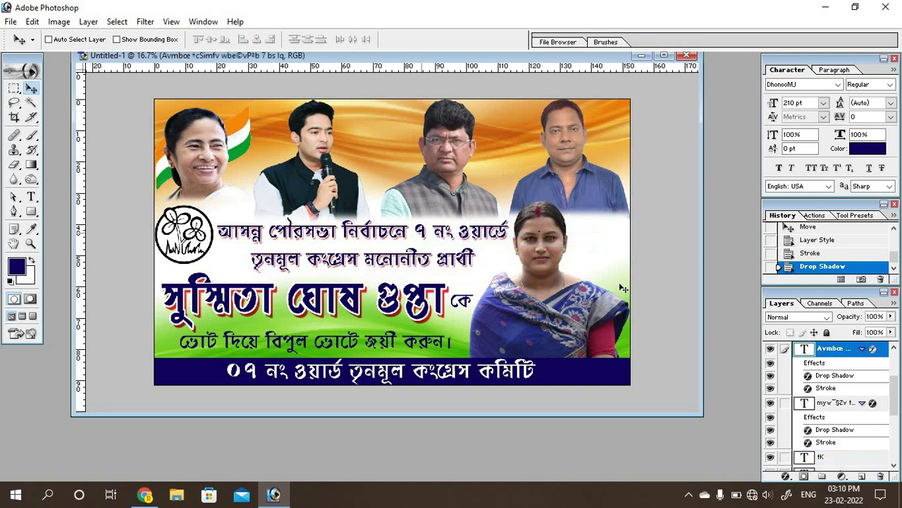
right_click(827, 352)
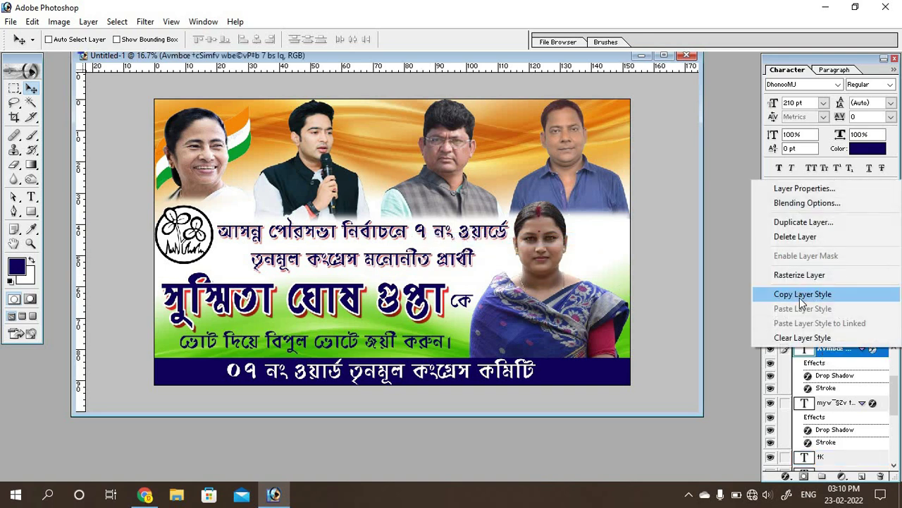
left_click(830, 295)
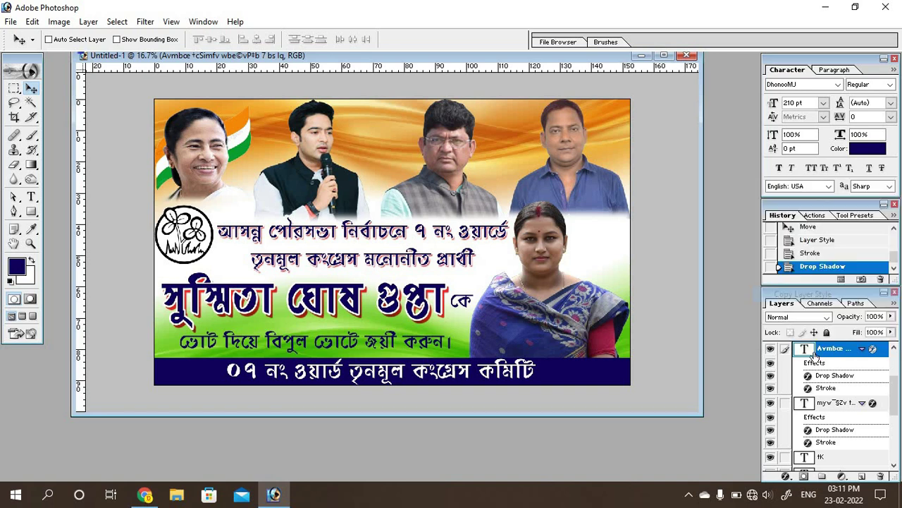
Paste the copied layer style onto the কে text layer
right_click(469, 302)
left_click(500, 309)
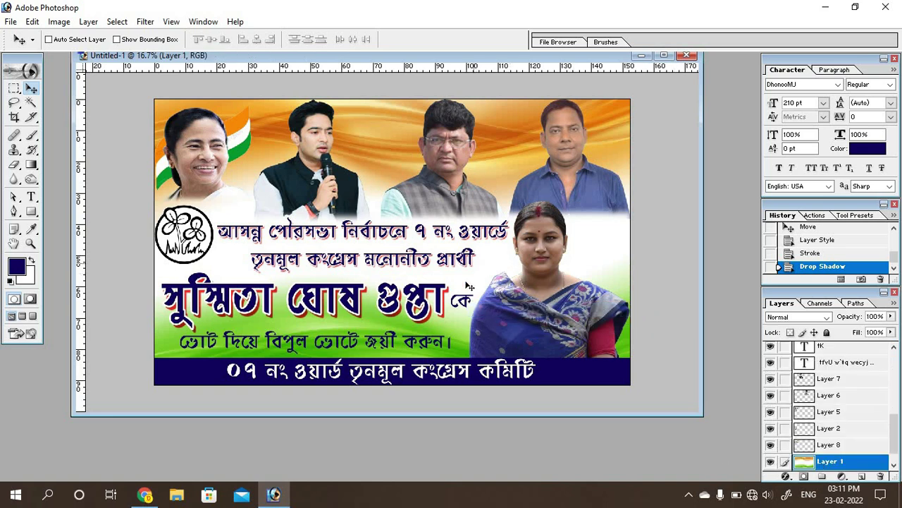
right_click(465, 302)
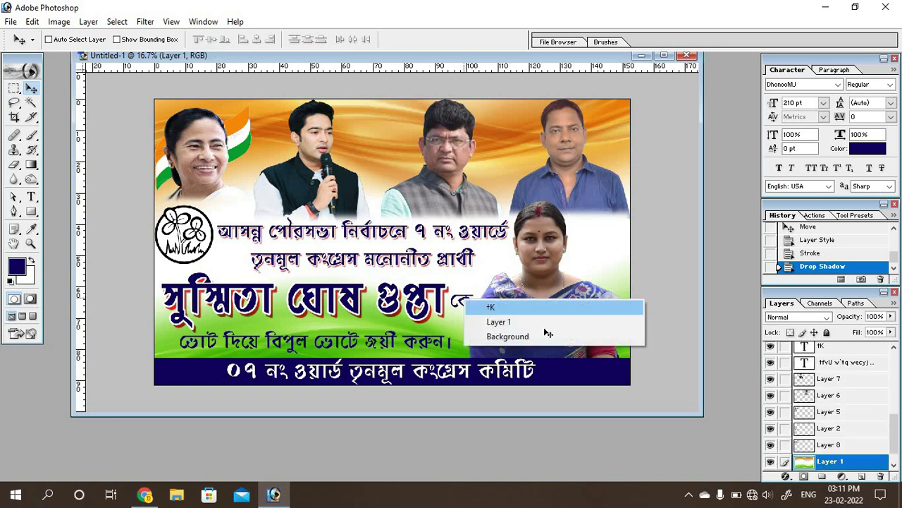
left_click(486, 307)
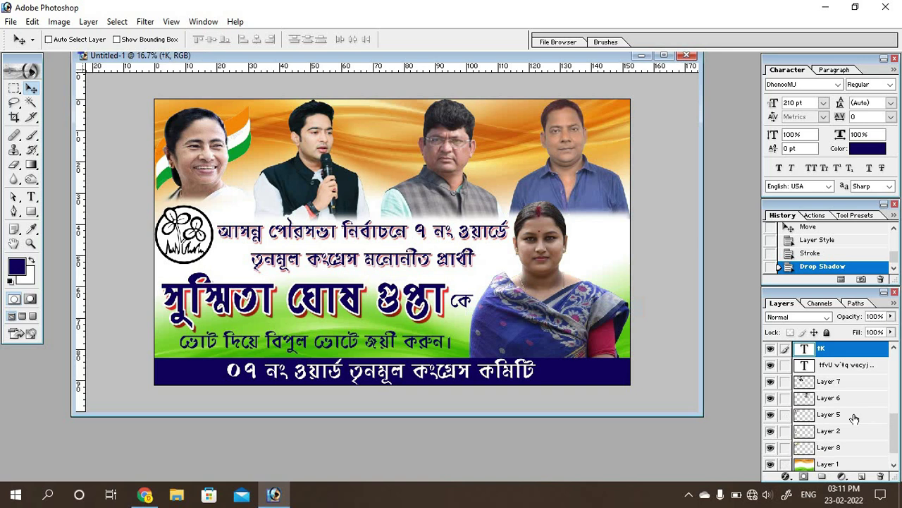
right_click(835, 352)
left_click(805, 313)
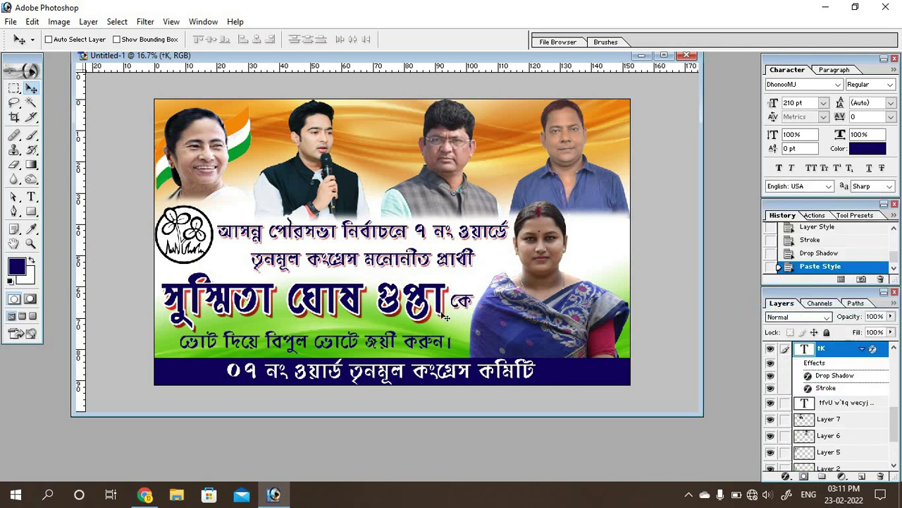
Paste the copied layer style onto the vote-appeal line's layer
right_click(385, 345)
left_click(394, 350)
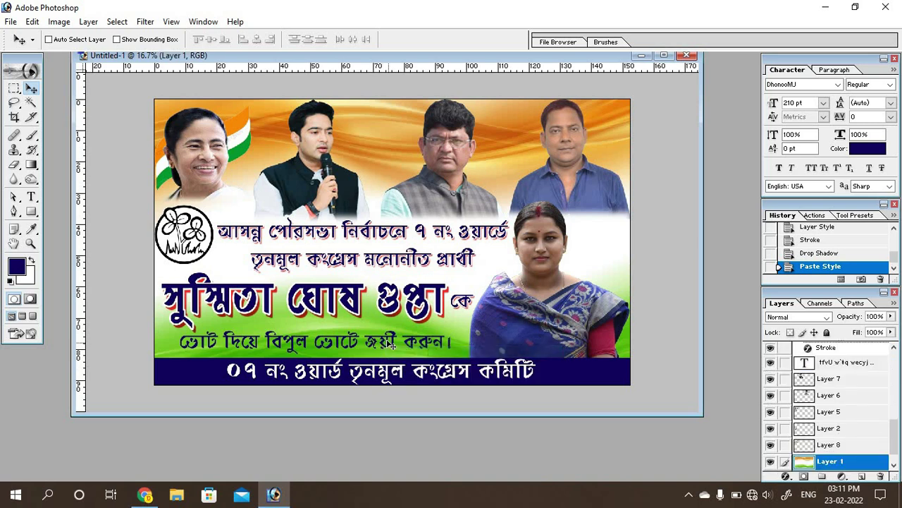
right_click(390, 343)
left_click(423, 347)
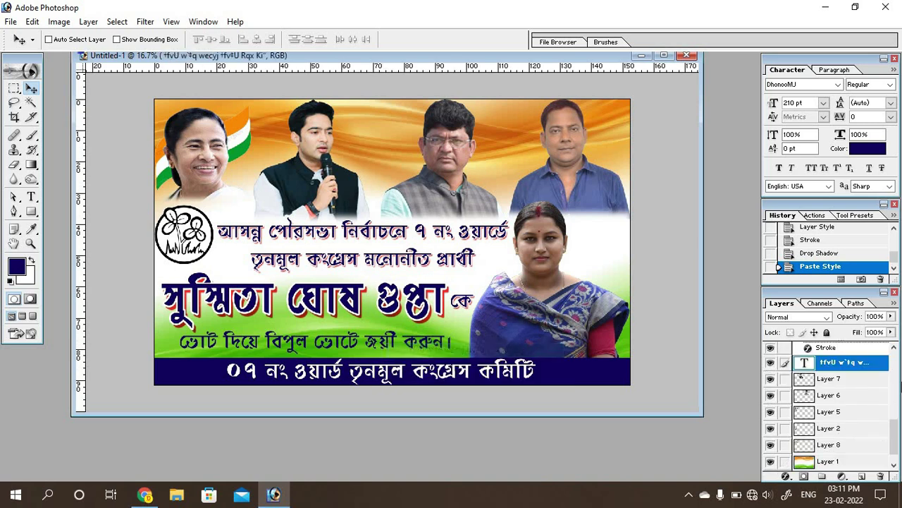
right_click(835, 365)
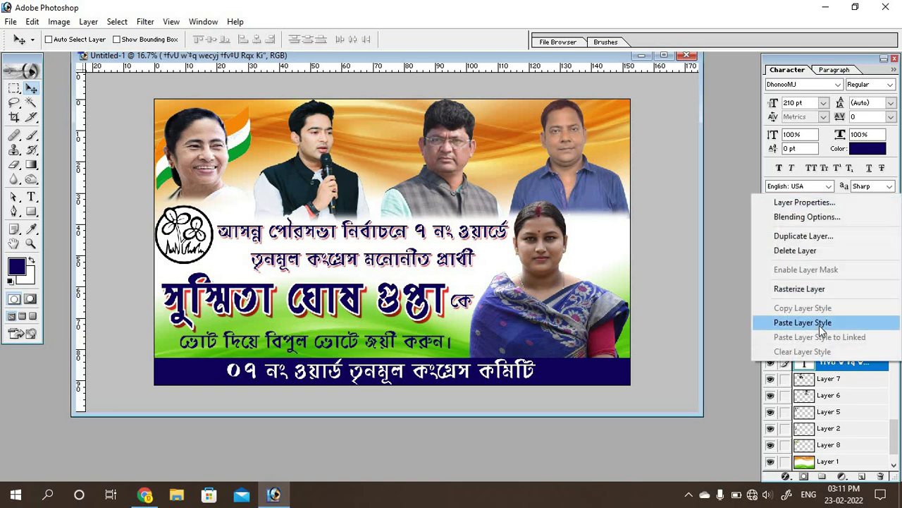
left_click(803, 322)
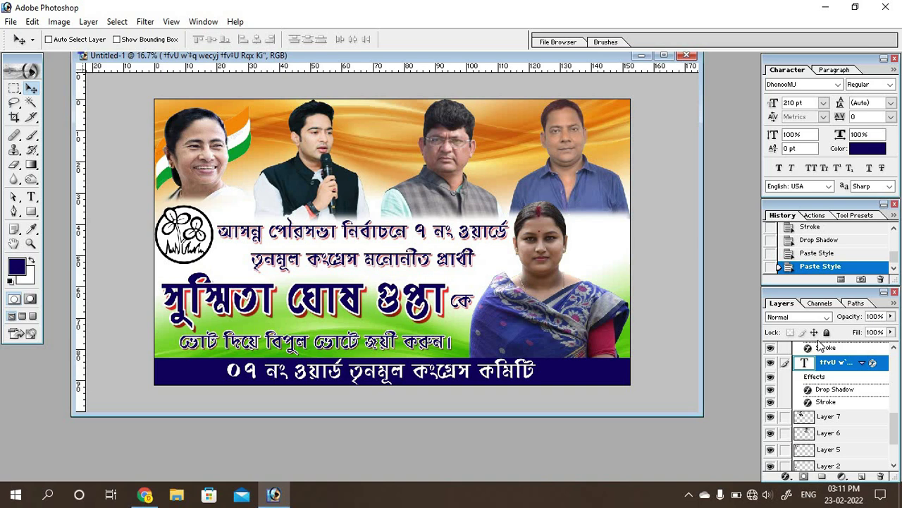
Drag the document window larger and fit the whole poster on screen
left_click_drag(703, 416, 742, 464)
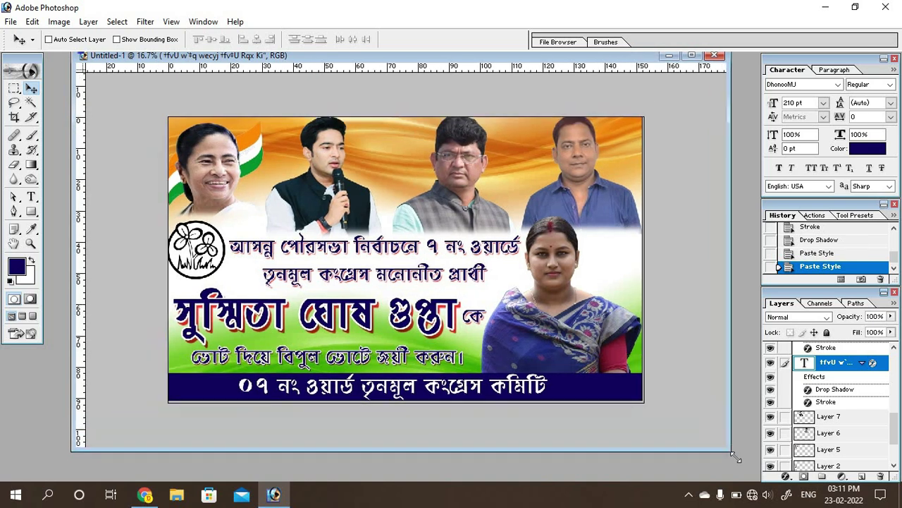
key("ctrl+0")
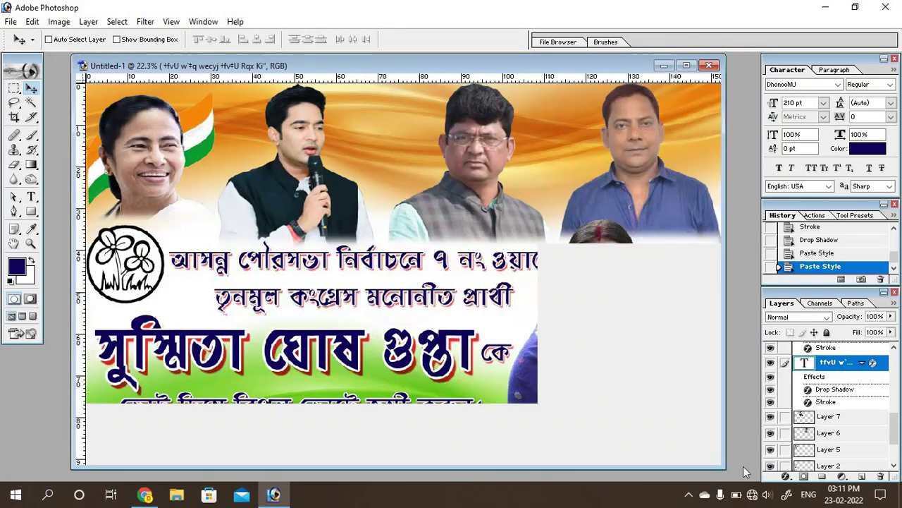
left_click_drag(720, 470, 740, 479)
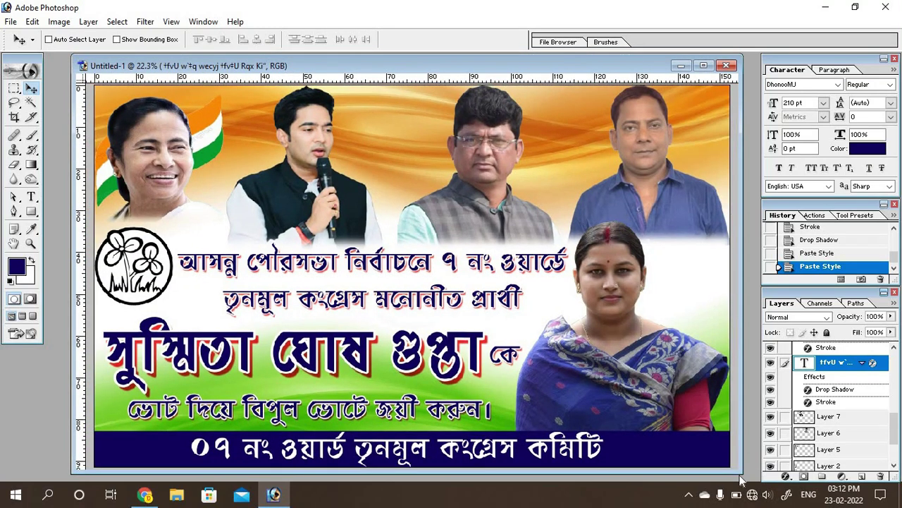